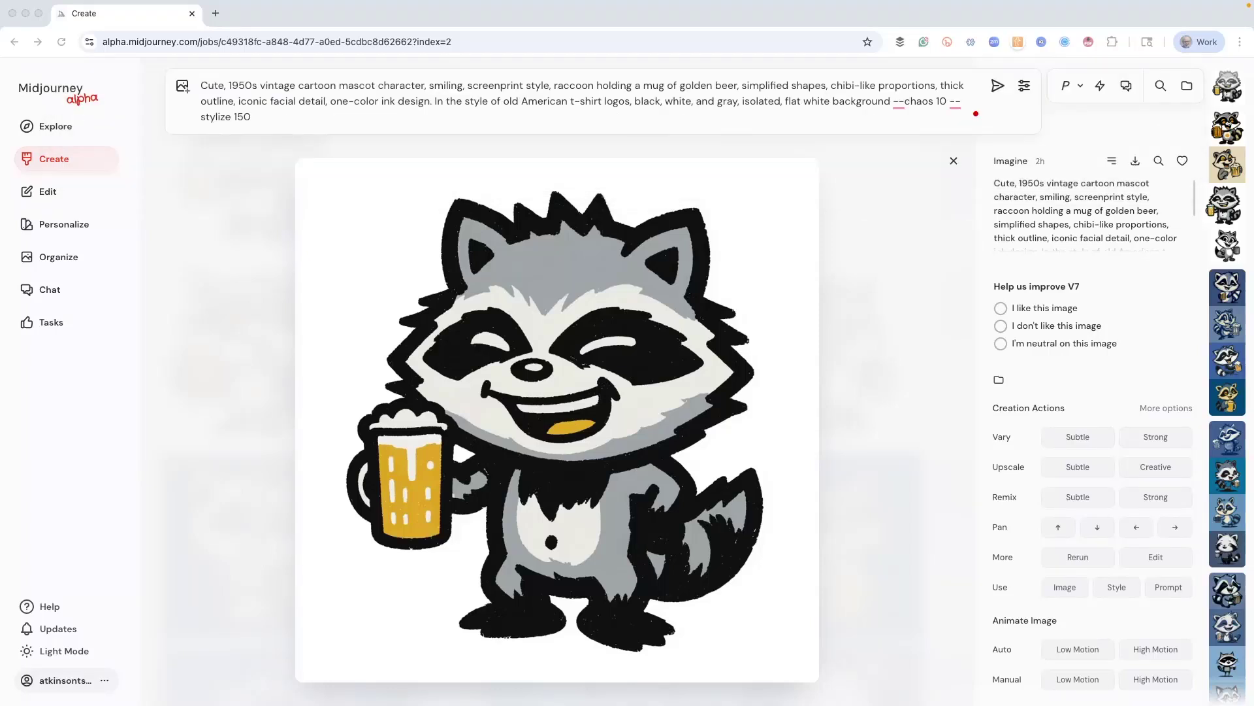
# Step: Close the current image and open the upscaled gray raccoon mascot with its beer mug at full size
pyautogui.click(954, 162)
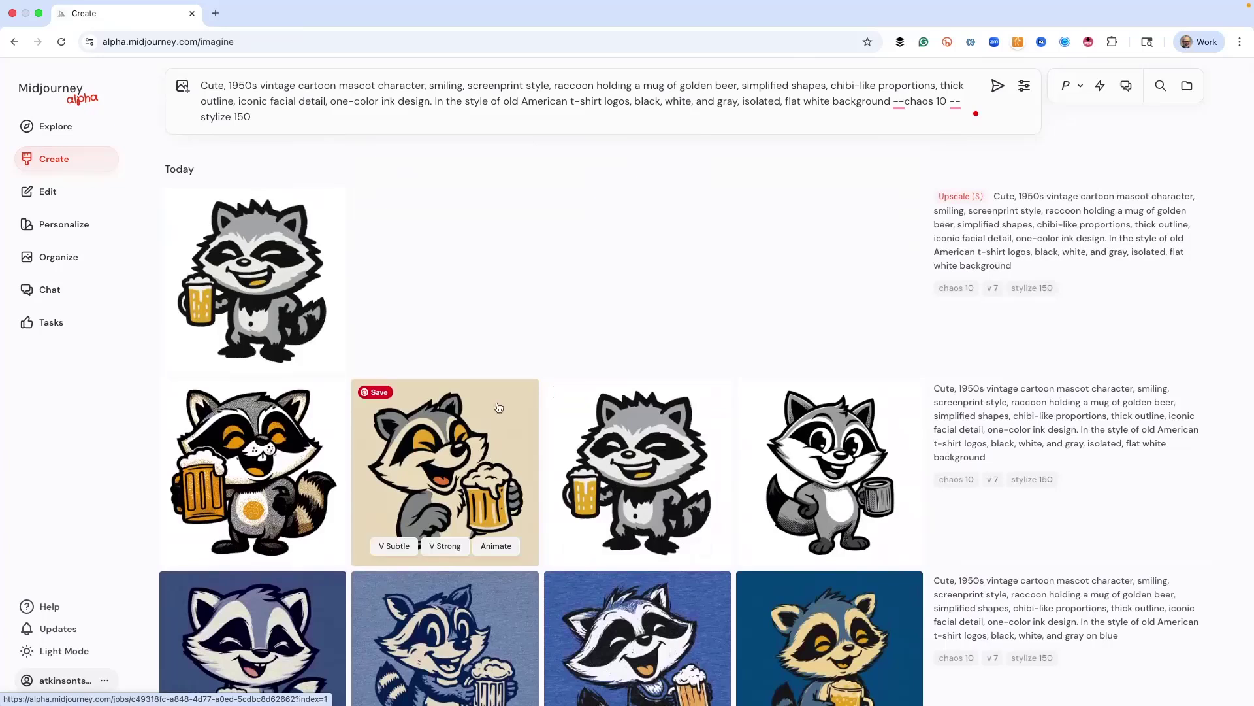
pyautogui.moveTo(262, 254)
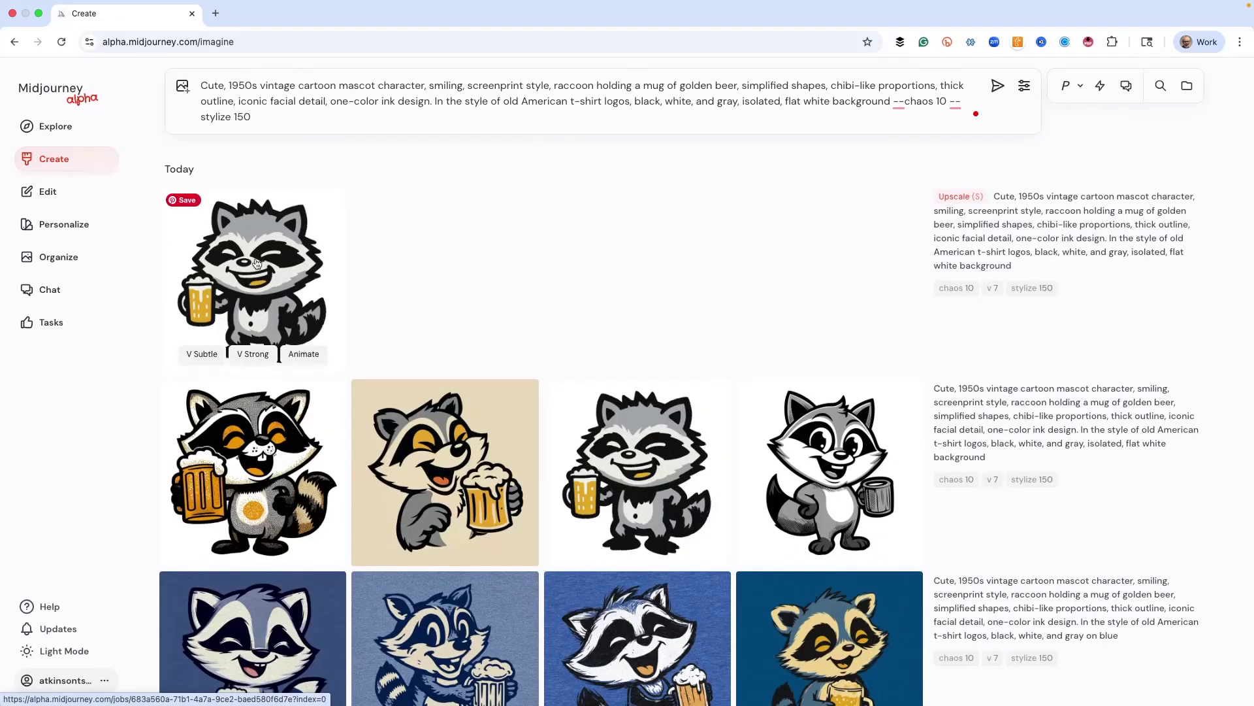
pyautogui.click(261, 254)
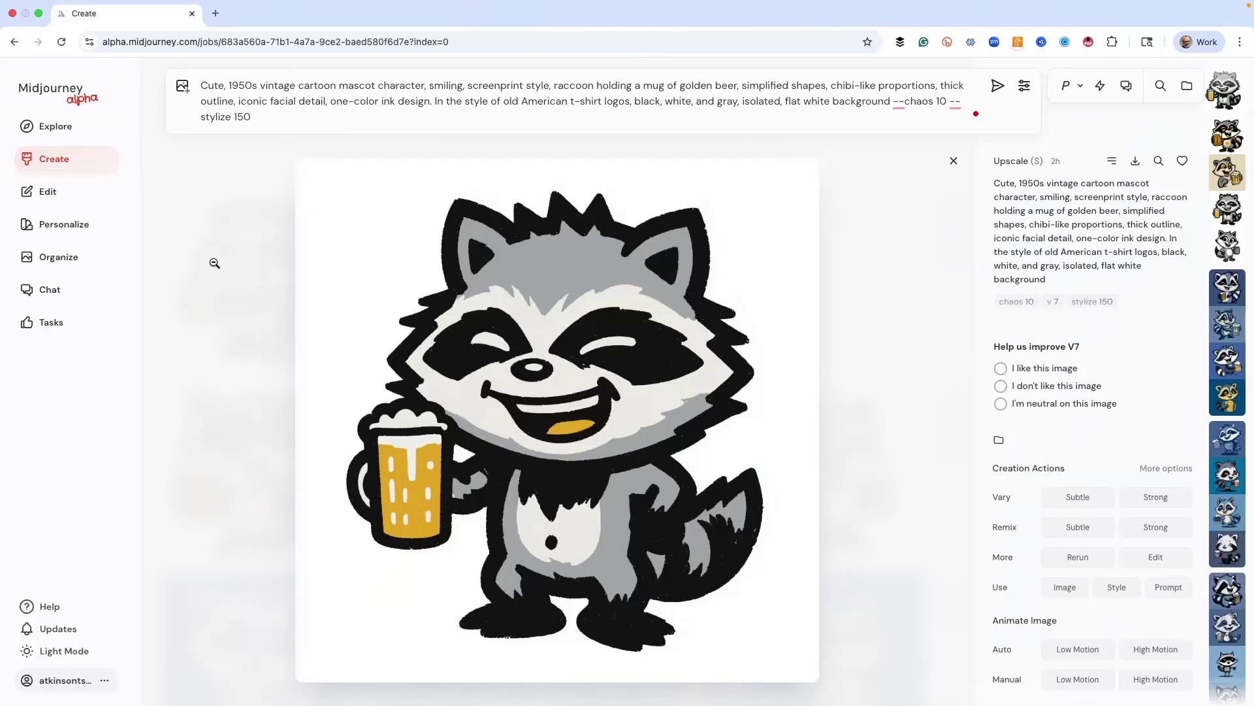
# Step: View the raccoon 'BEAUTY IS IN THE EYE OF THE BEER HOLDER' design in Affinity Photo 2, then return to Midjourney
pyautogui.moveTo(495, 702)
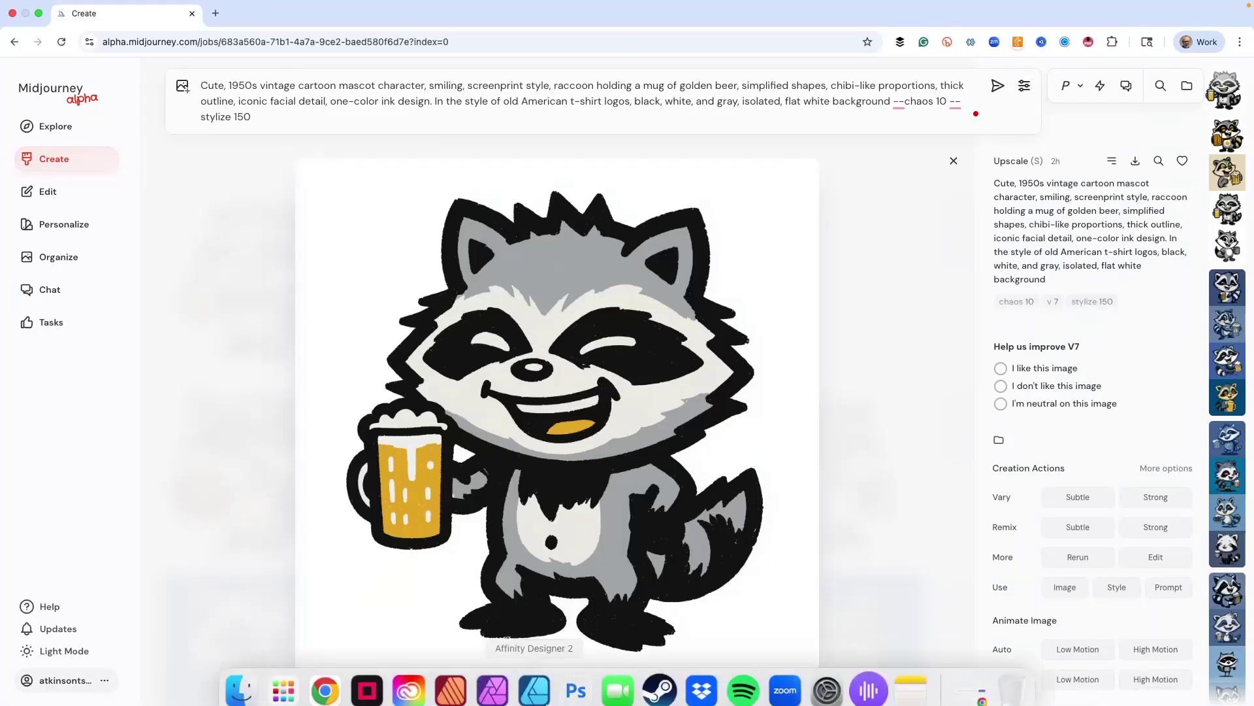
pyautogui.click(494, 677)
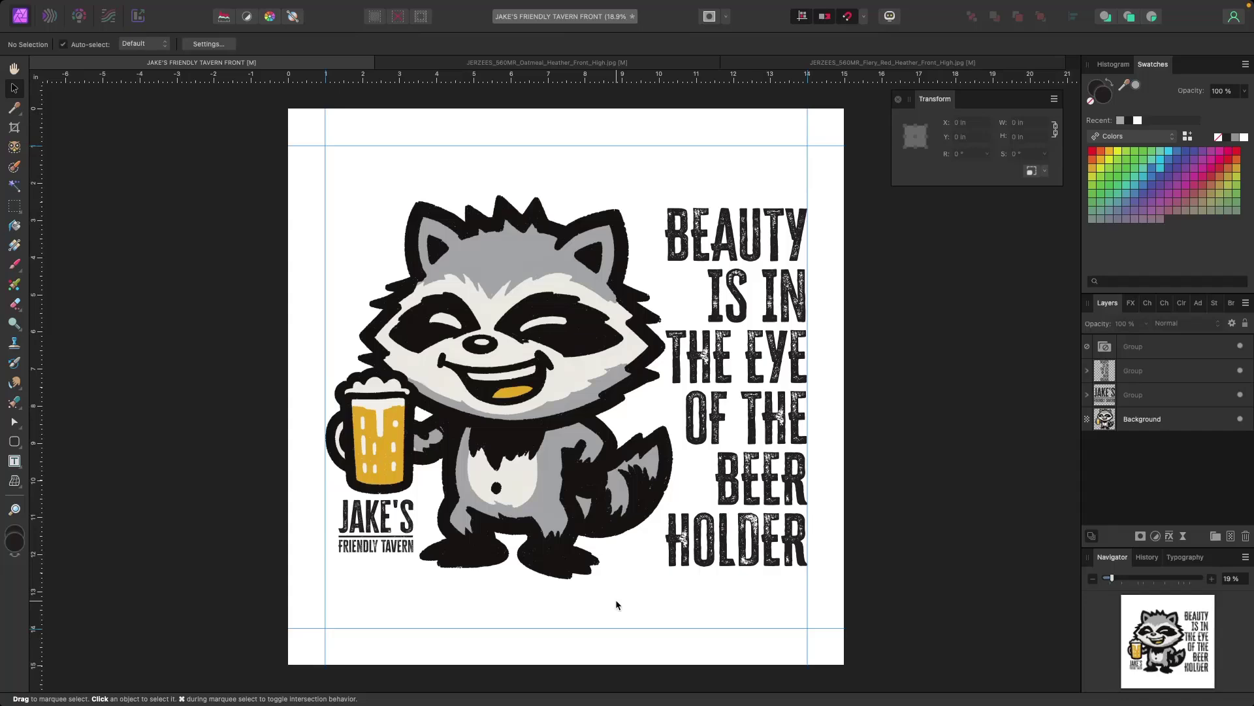
pyautogui.moveTo(410, 701)
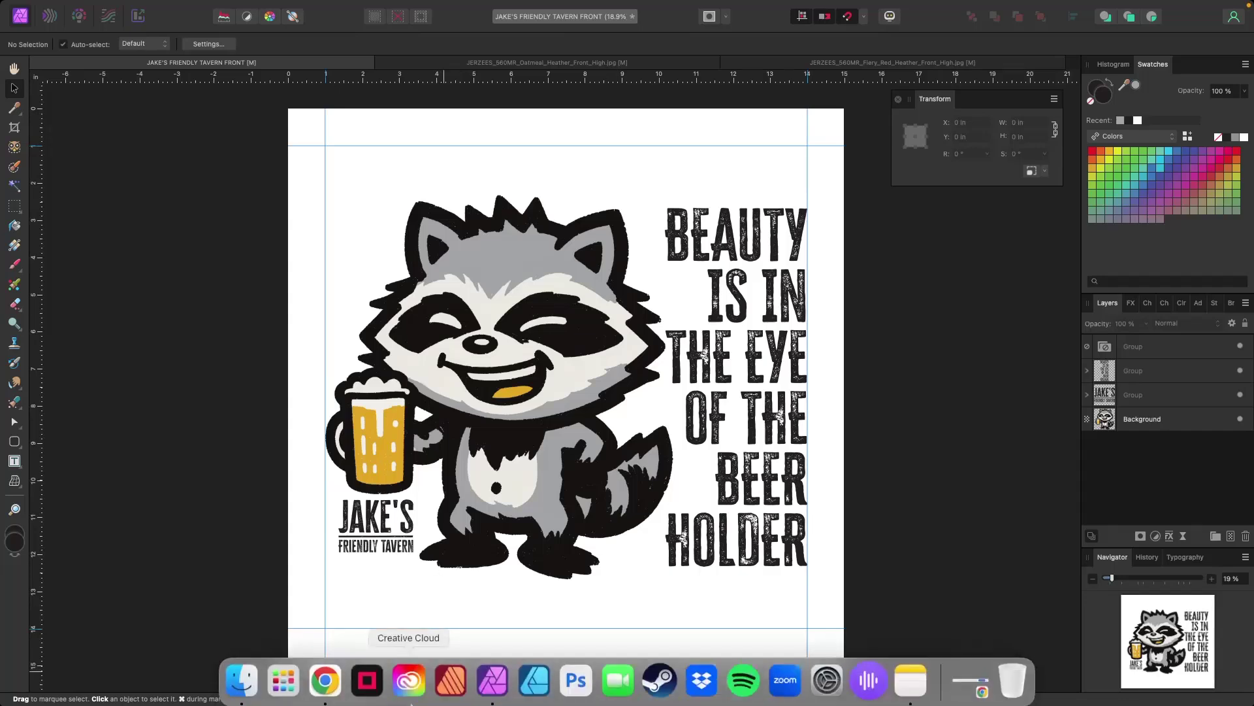
pyautogui.click(328, 679)
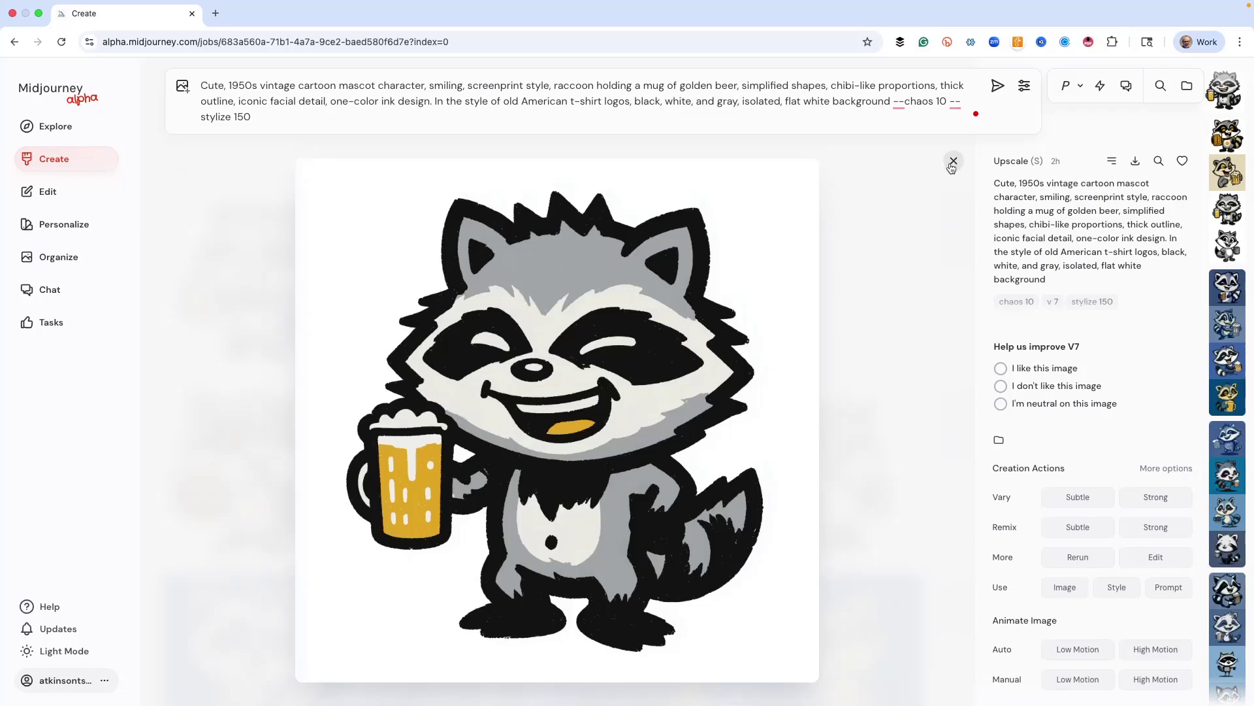
# Step: Paste the 25-year-old {man, woman} t-shirt park prompt and remove 'sunny day' from it
pyautogui.click(953, 162)
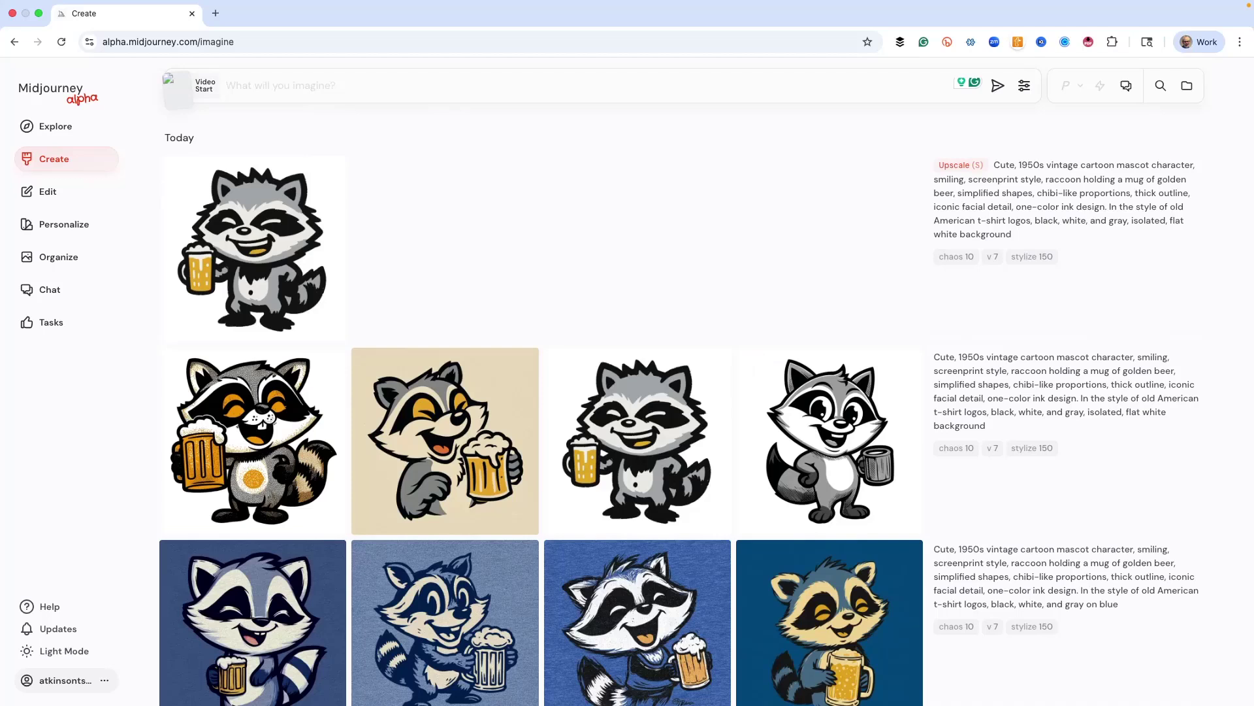
pyautogui.write('25-year-old {man, woman} t-shirt, happy, walking in a park, sunny day --chaos 15 --ar 3:4 --ow 80')
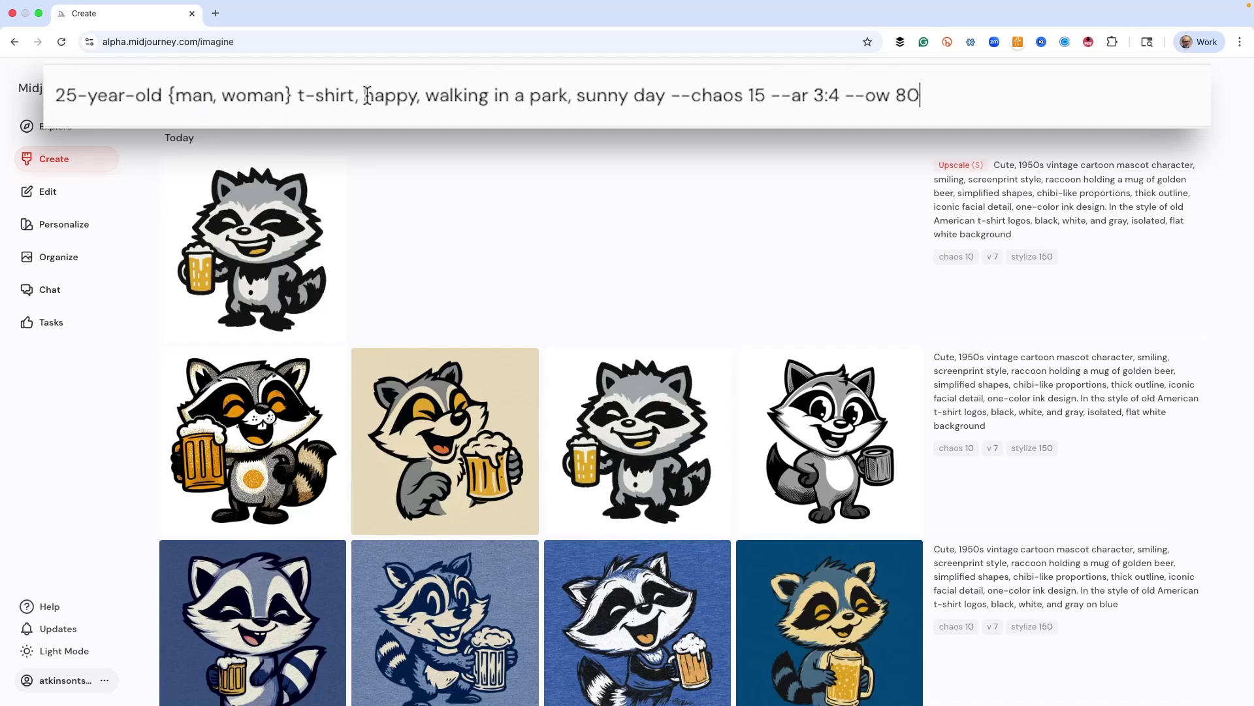
pyautogui.click(667, 105)
pyautogui.press('BackSpace')
pyautogui.press('BackSpace')
pyautogui.press('BackSpace')
pyautogui.press('BackSpace')
pyautogui.press('BackSpace')
pyautogui.press('BackSpace')
pyautogui.press('BackSpace')
pyautogui.press('BackSpace')
pyautogui.press('BackSpace')
pyautogui.press('BackSpace')
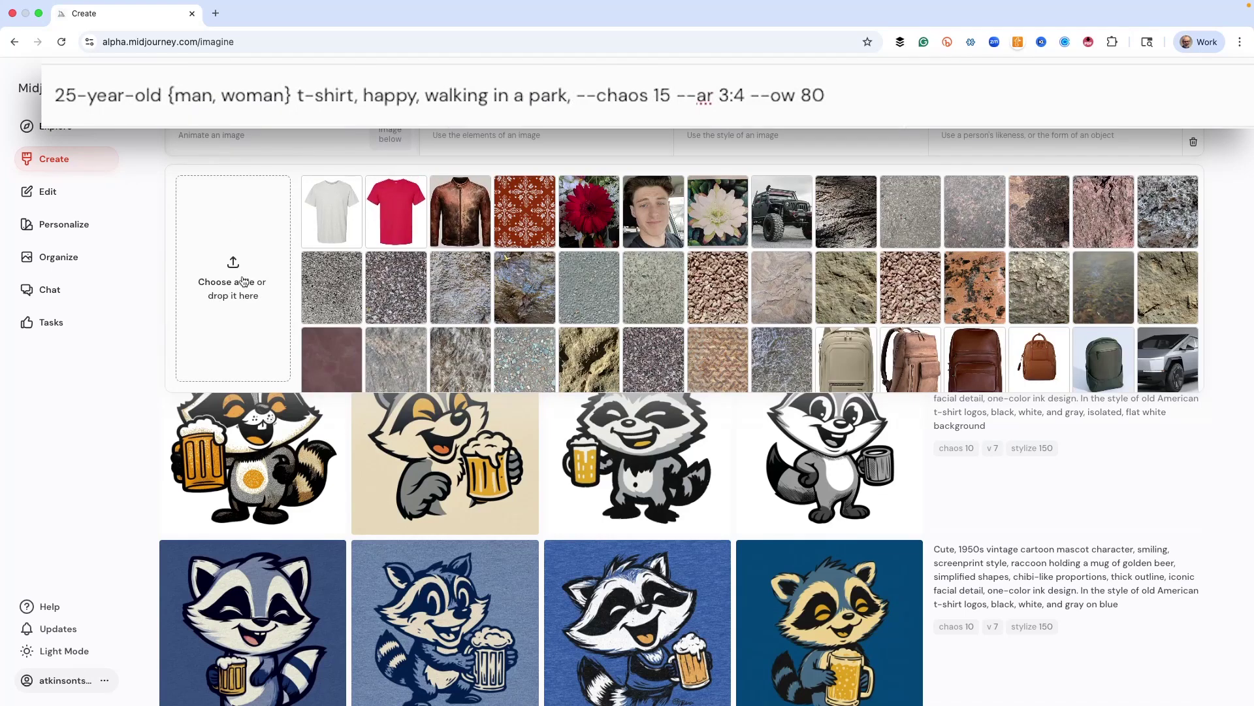
# Step: Set the red t-shirt as the Omni Reference, append --r 4, and submit the prompt
pyautogui.moveTo(399, 201); pyautogui.dragTo(1124, 144)
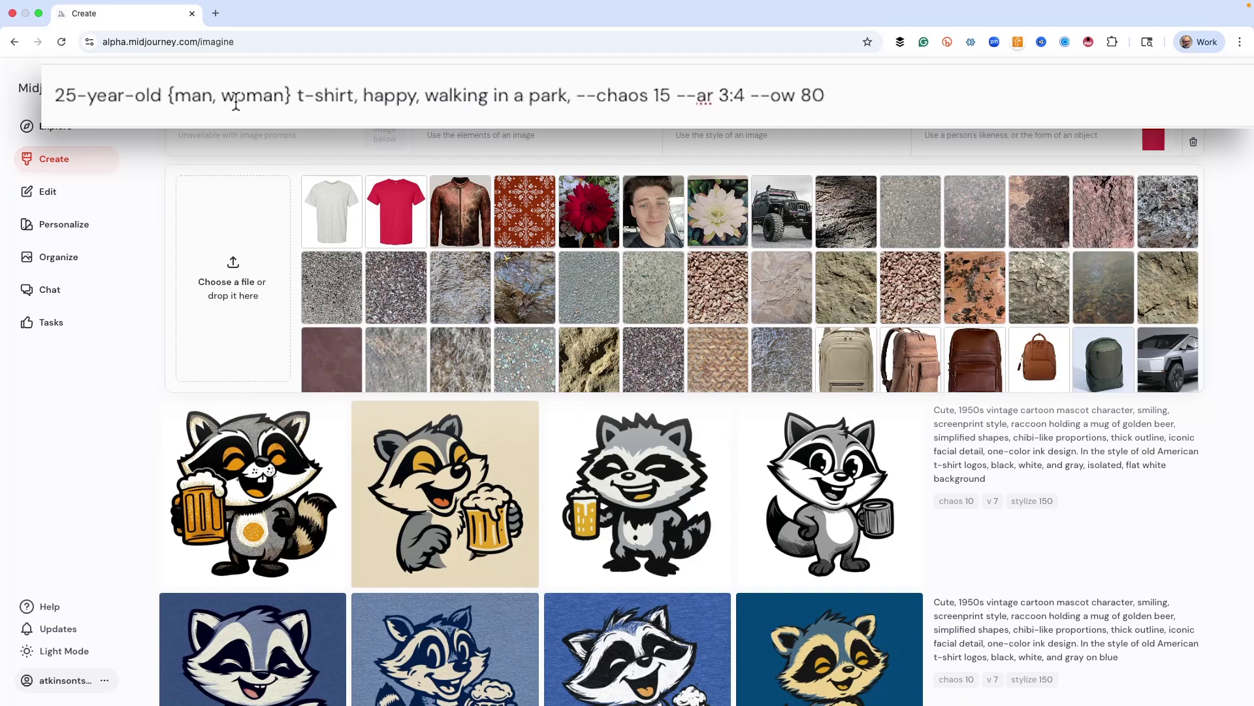
pyautogui.click(841, 102)
pyautogui.write('--r 4')
pyautogui.press('Return')
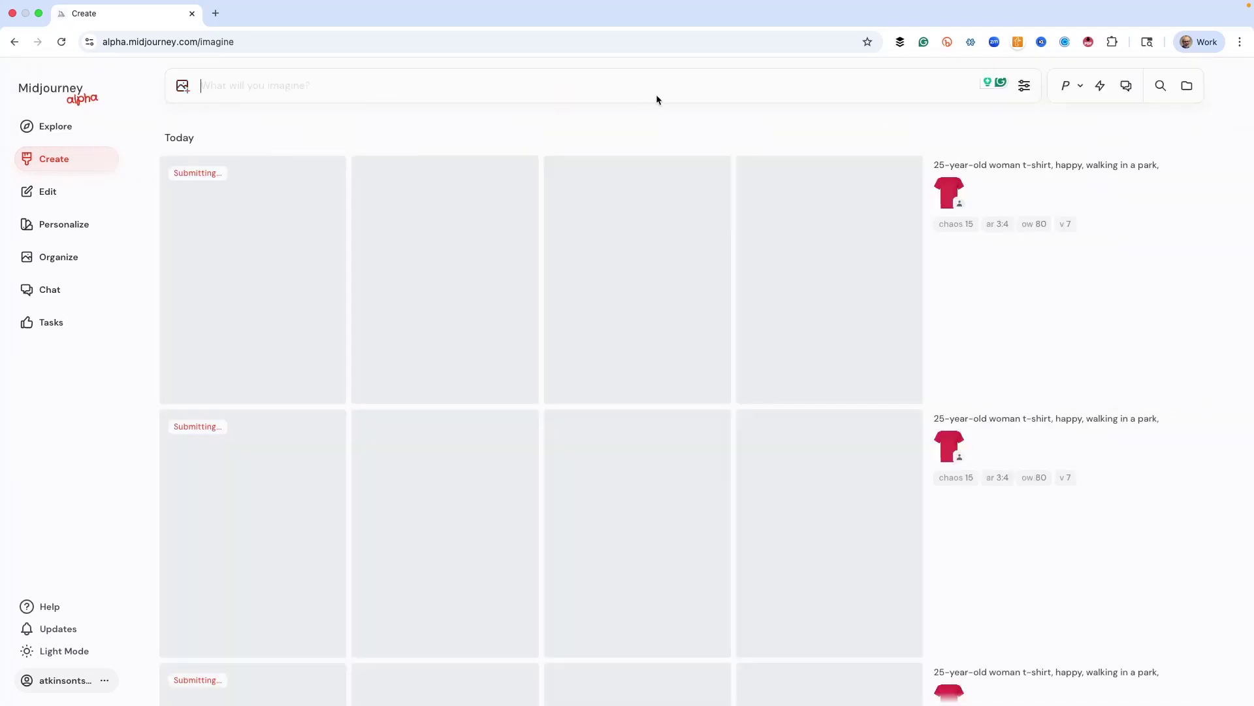
# Step: Wait for the red t-shirt park batches of smiling young women and men to finish rendering
pyautogui.moveTo(925, 259)
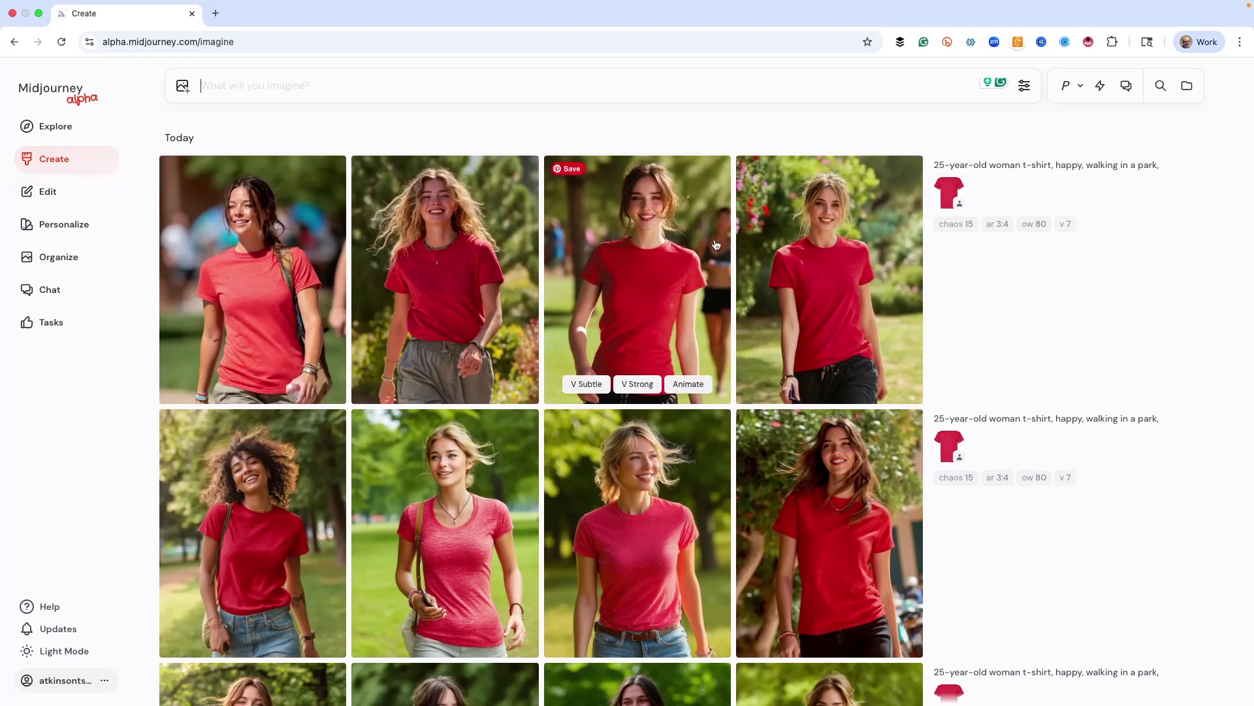
pyautogui.scroll(-6, 560, 304)
# Step: Scroll the Create feed past the women results to the '25-year-old man t-shirt' image rows
pyautogui.scroll(-15, 560, 304)
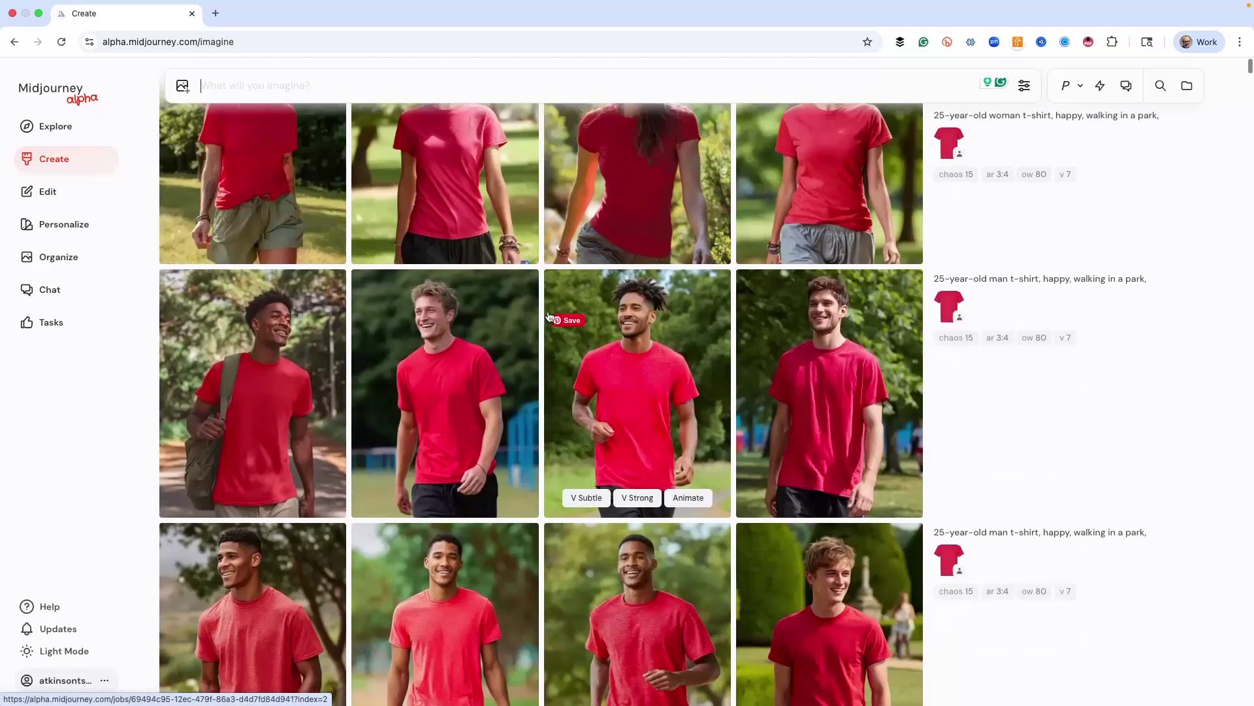
pyautogui.scroll(-15, 549, 316)
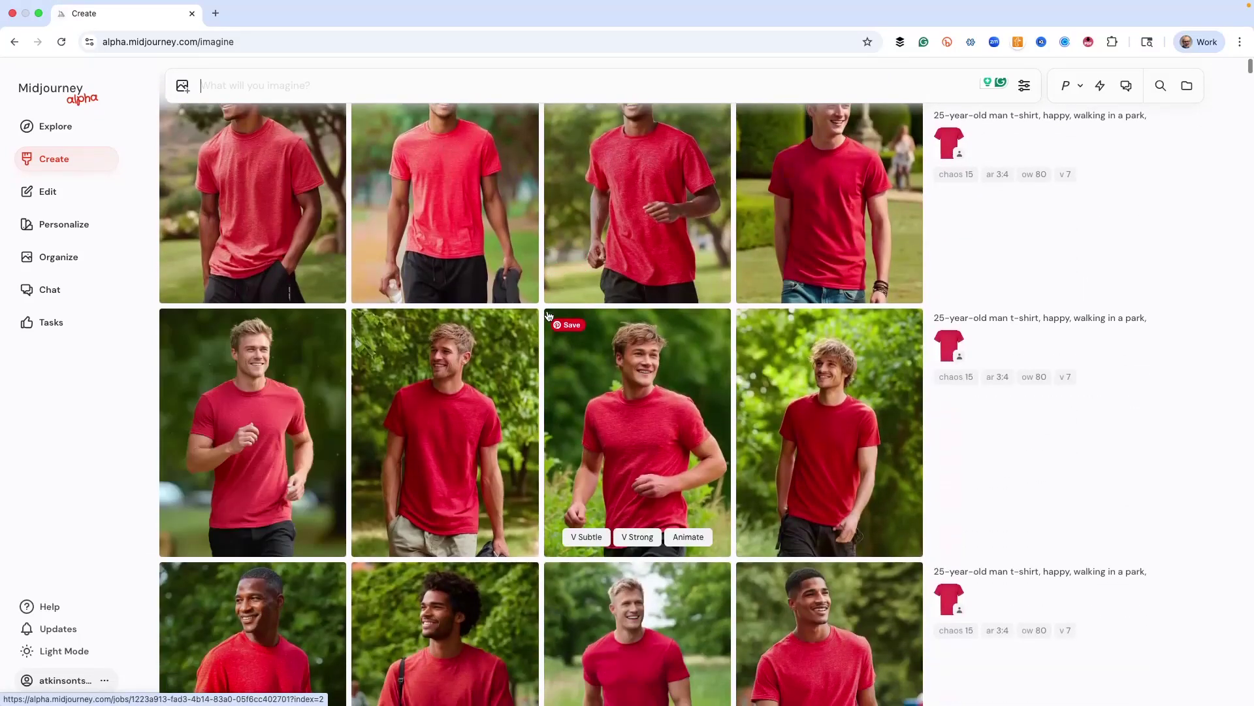
pyautogui.scroll(2, 549, 316)
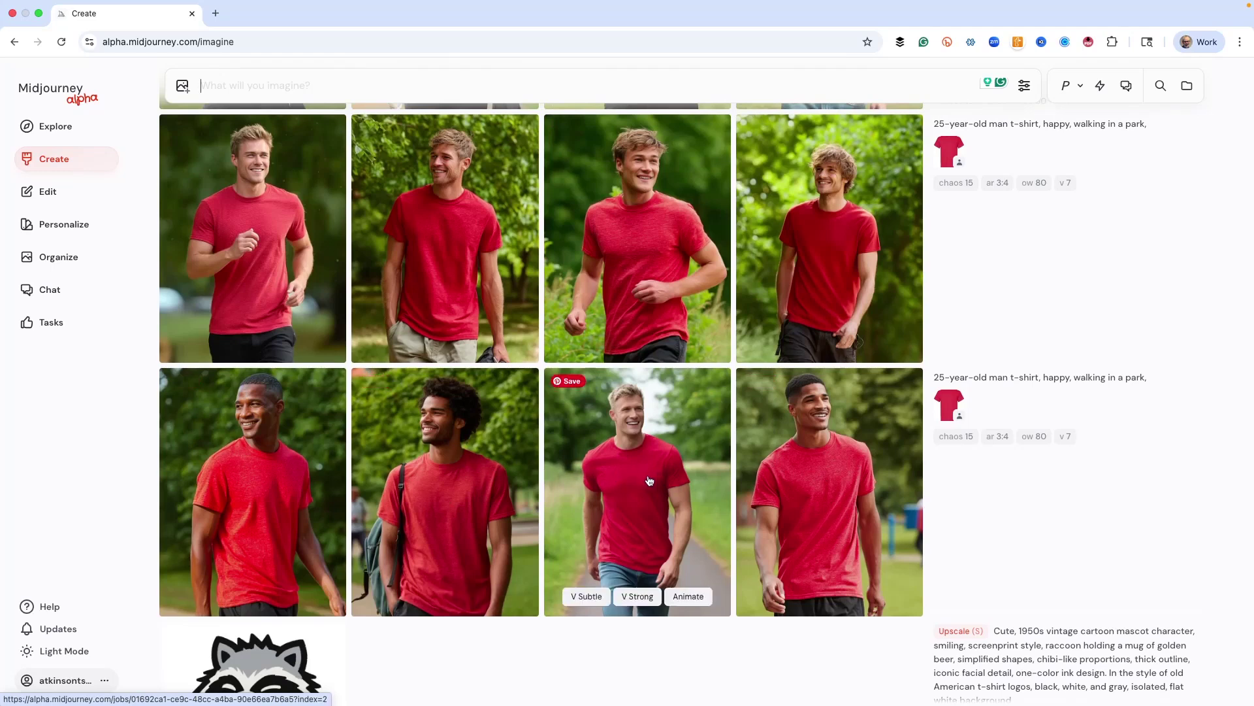
pyautogui.scroll(2, 650, 480)
pyautogui.scroll(4, 649, 481)
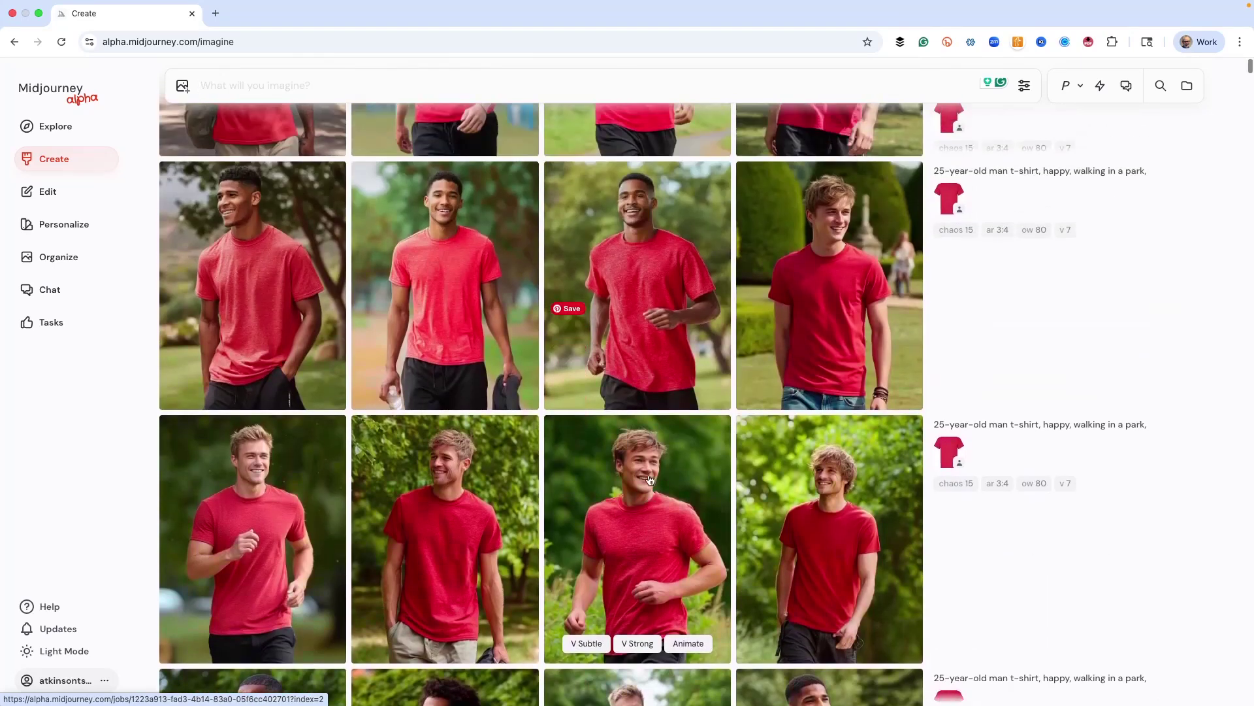
pyautogui.scroll(2, 653, 481)
pyautogui.scroll(2, 656, 481)
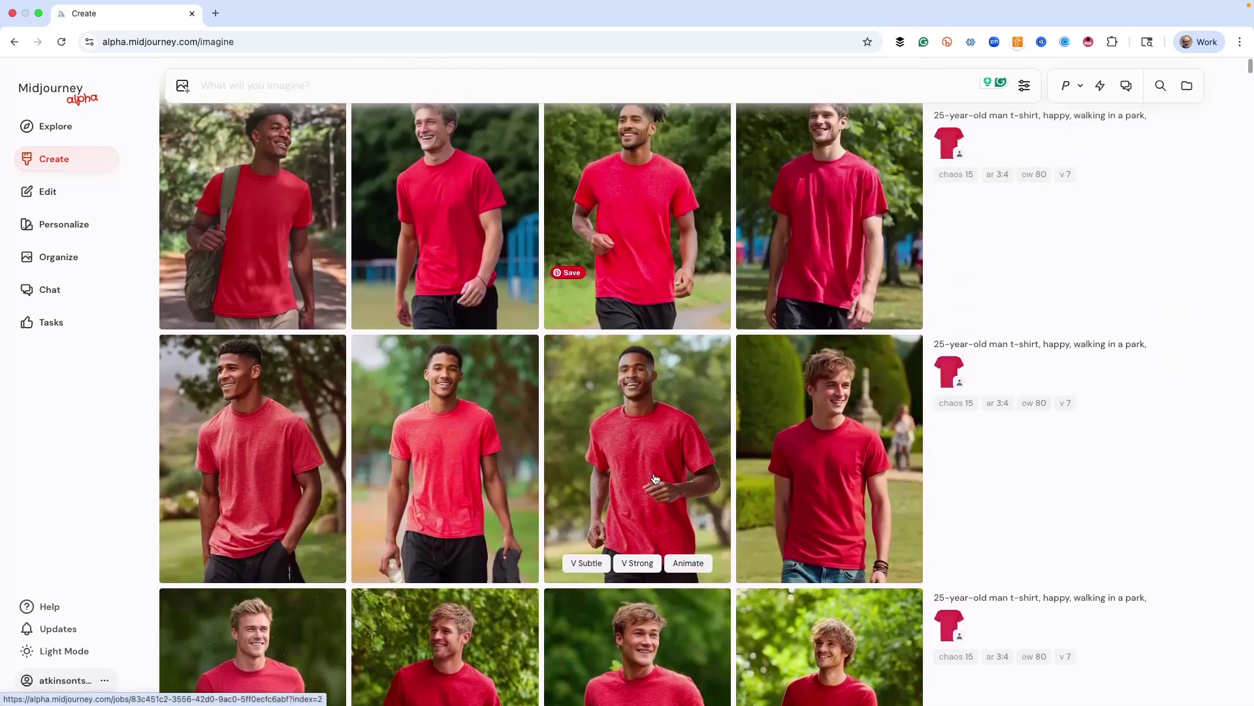
pyautogui.scroll(2, 655, 480)
pyautogui.scroll(4, 655, 480)
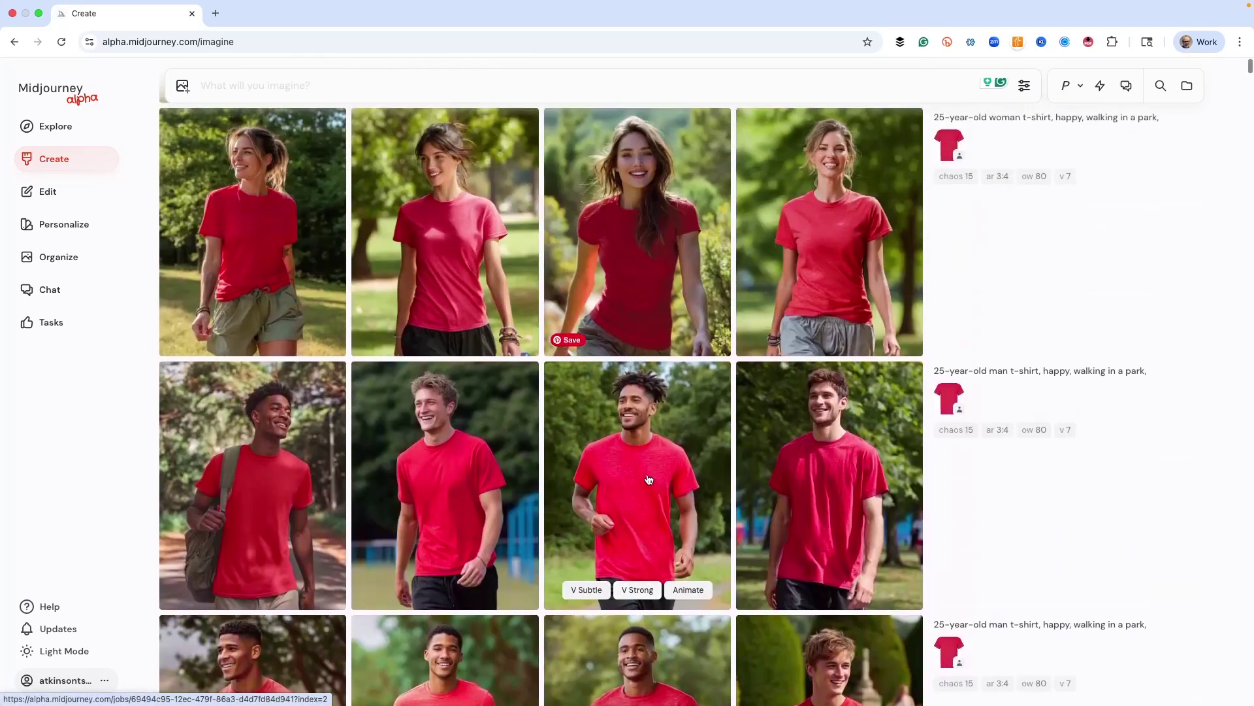
pyautogui.scroll(-6, 650, 480)
pyautogui.scroll(-7, 649, 480)
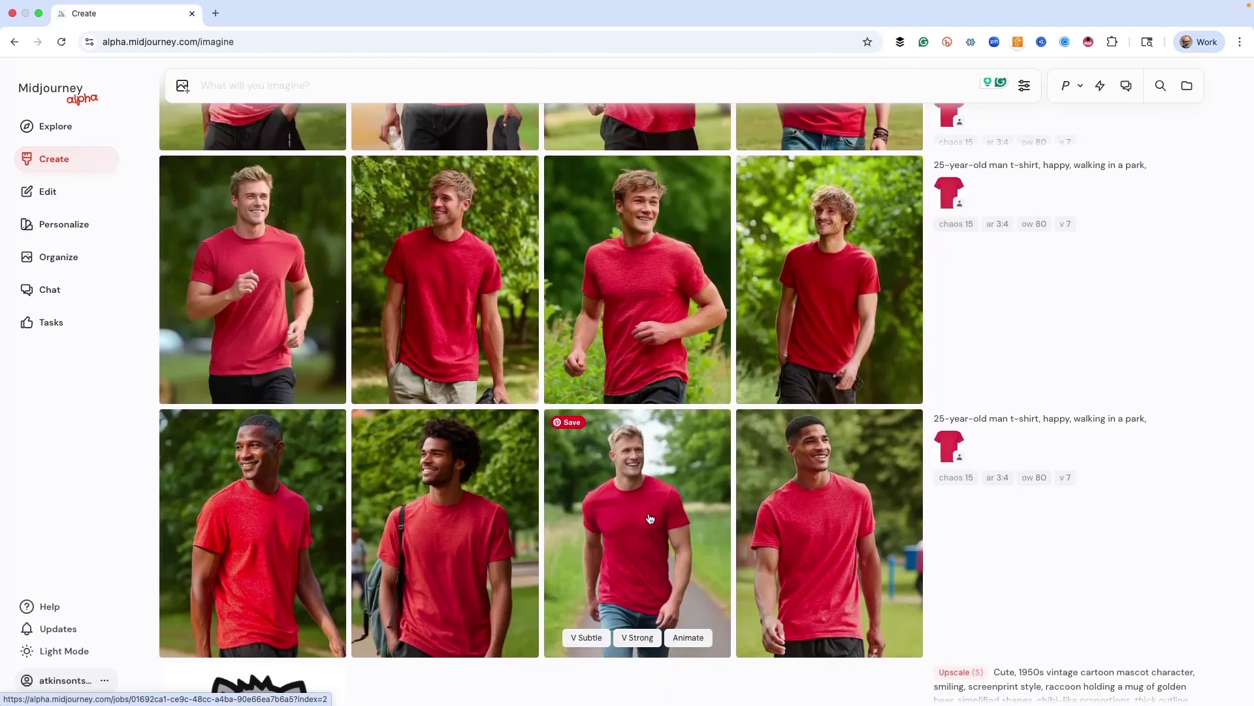
pyautogui.scroll(2, 641, 500)
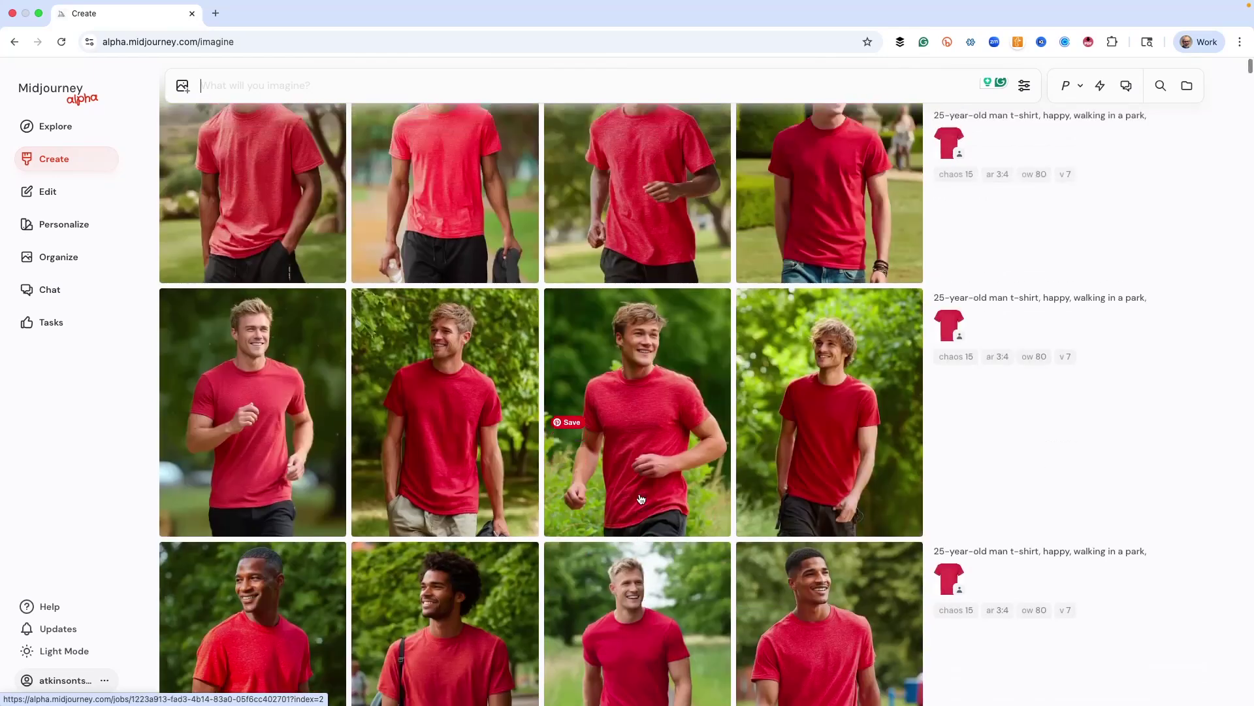
pyautogui.scroll(15, 640, 499)
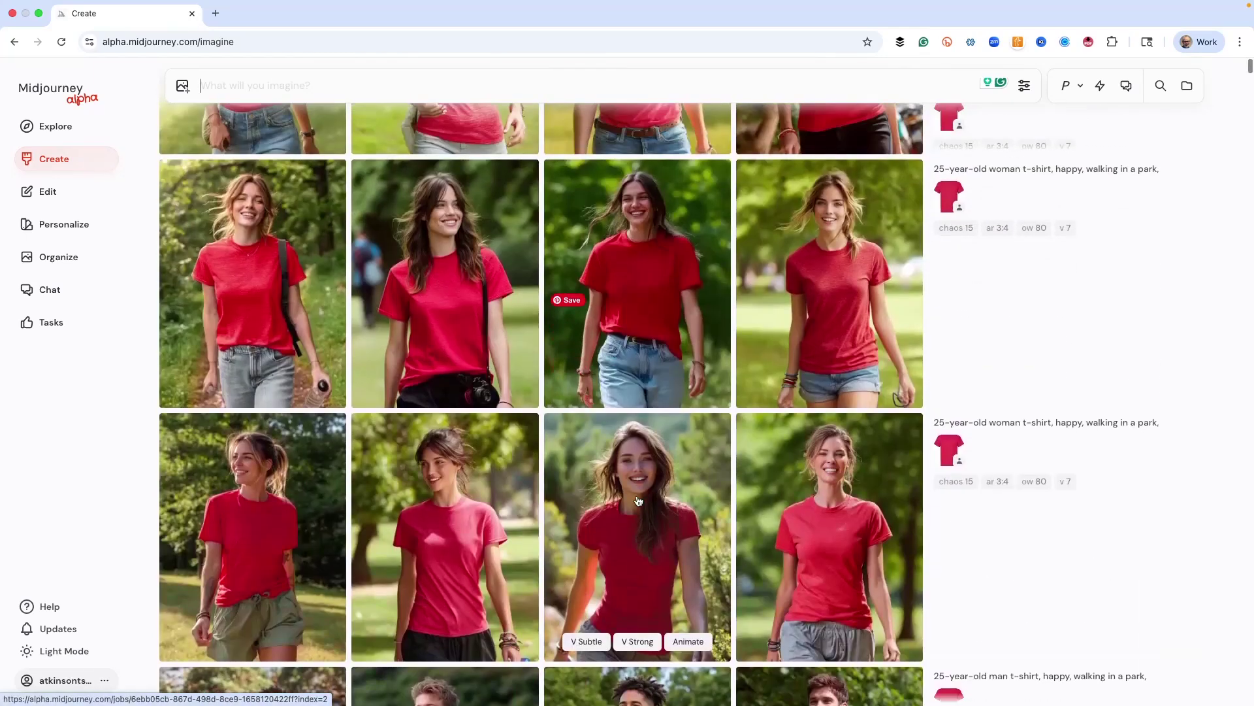
pyautogui.scroll(1, 639, 501)
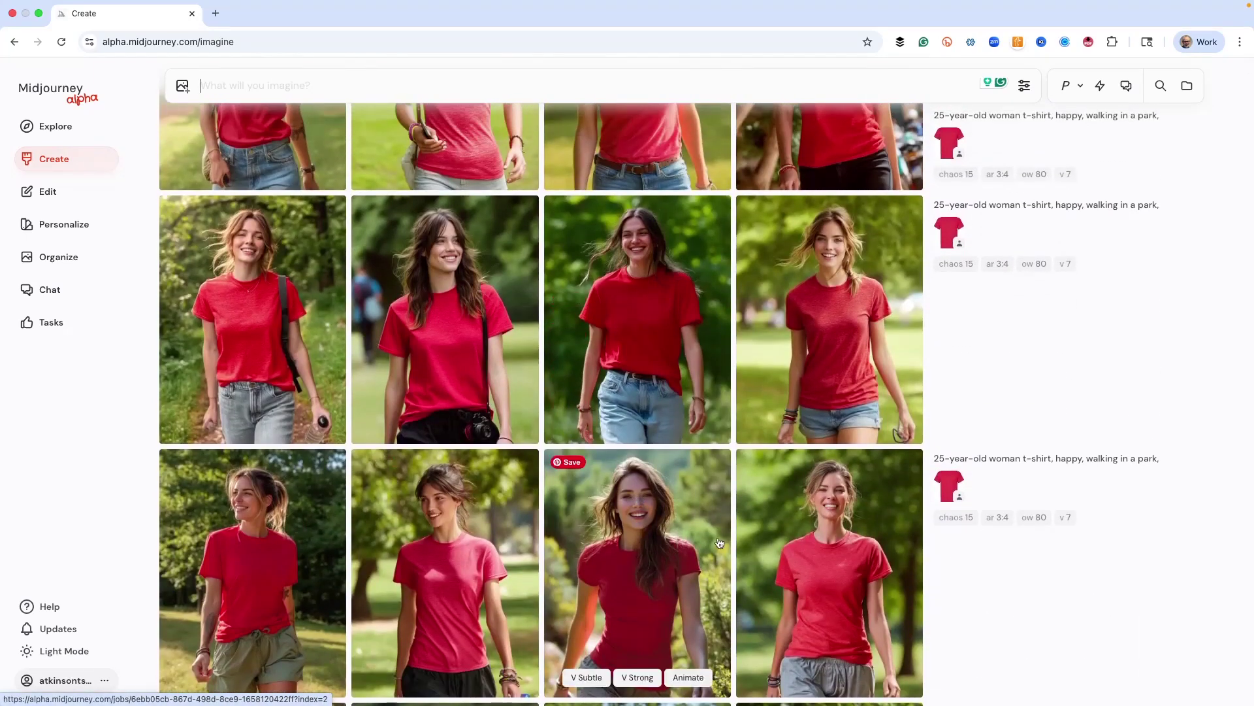
pyautogui.scroll(1, 719, 543)
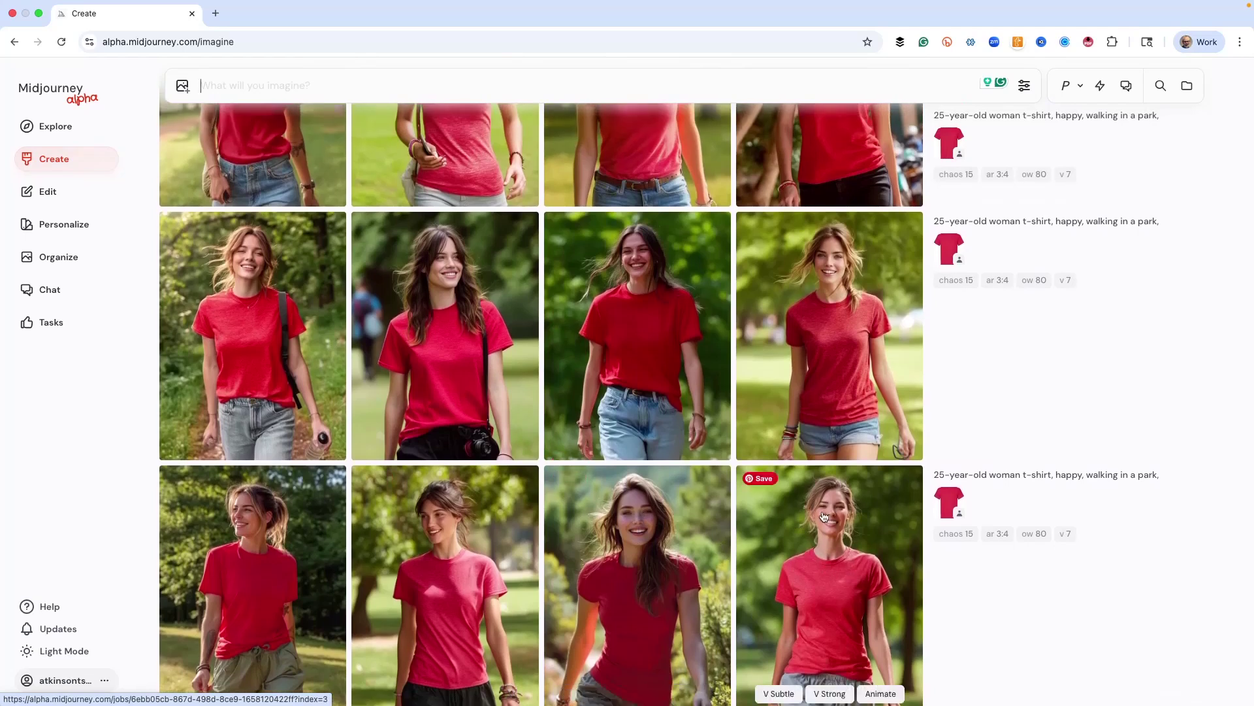
pyautogui.scroll(5, 824, 516)
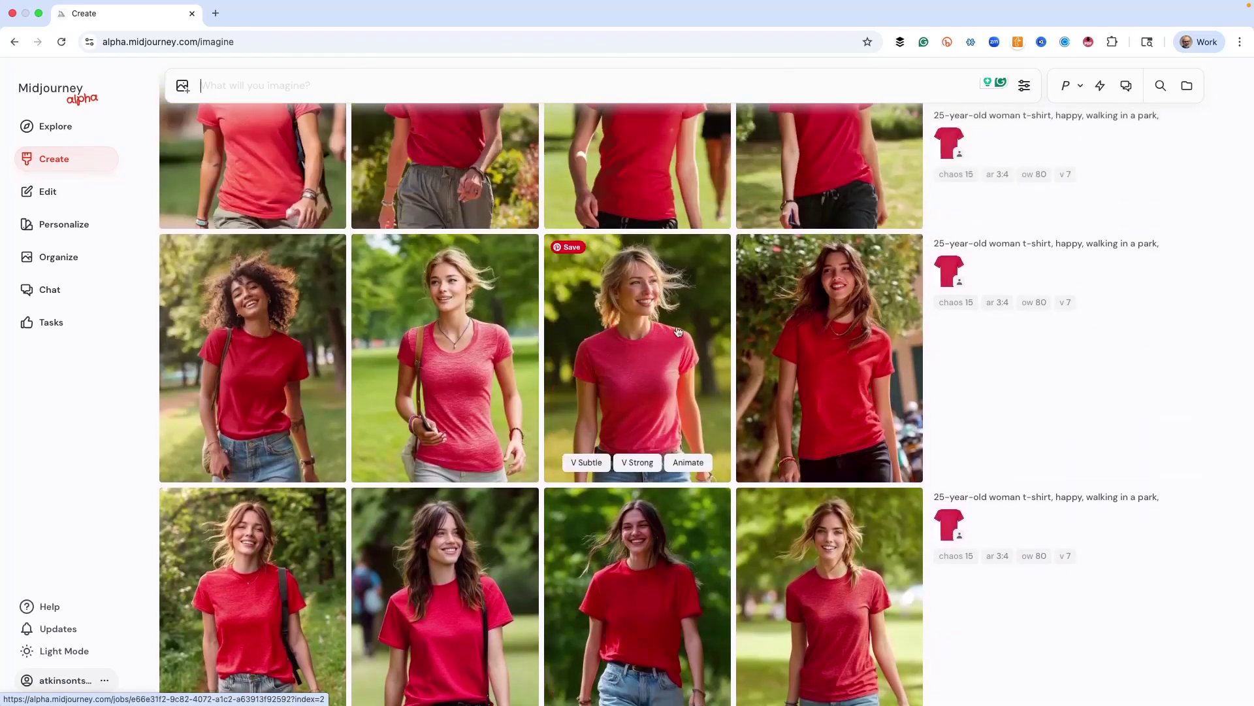
pyautogui.scroll(3, 678, 332)
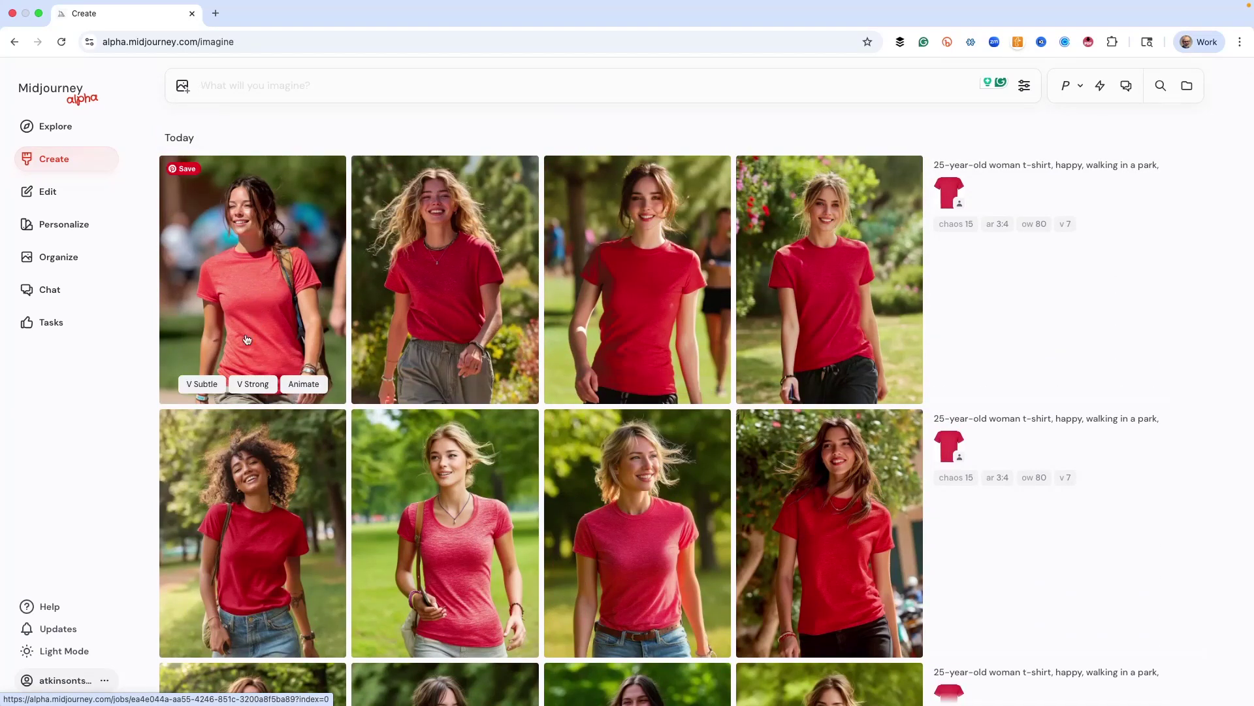
pyautogui.scroll(-2, 624, 306)
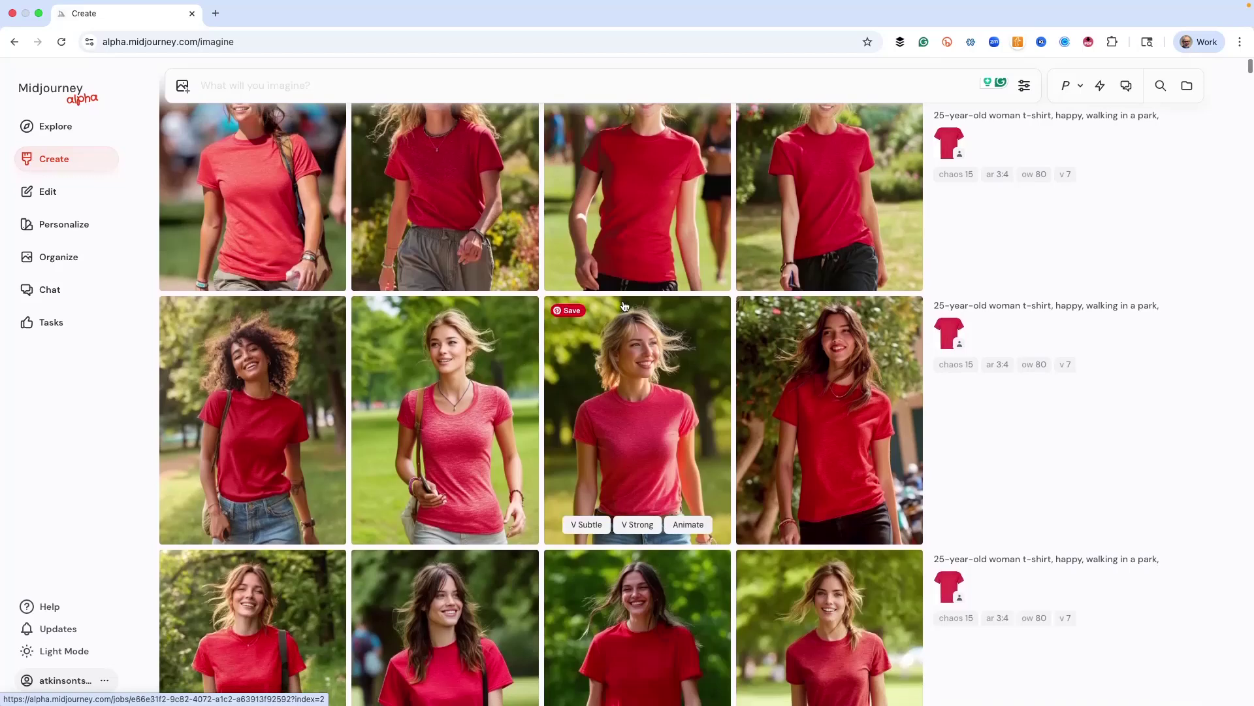
pyautogui.scroll(2, 624, 306)
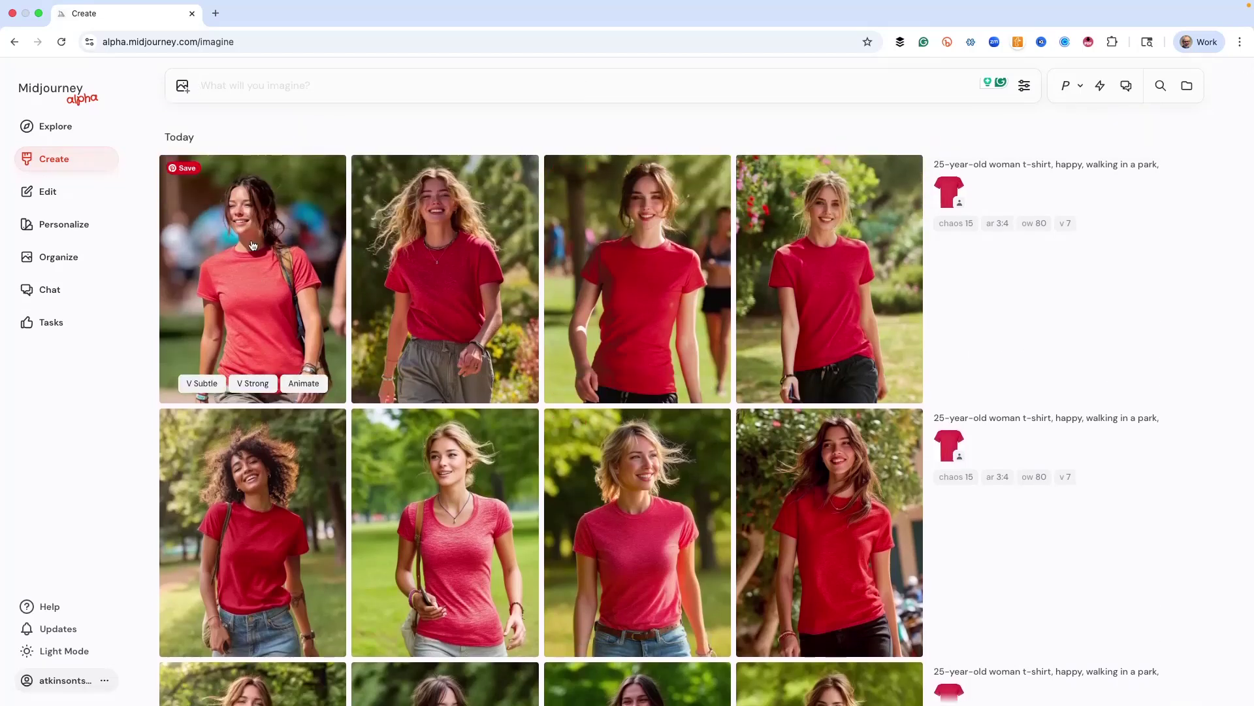
pyautogui.scroll(-15, 627, 557)
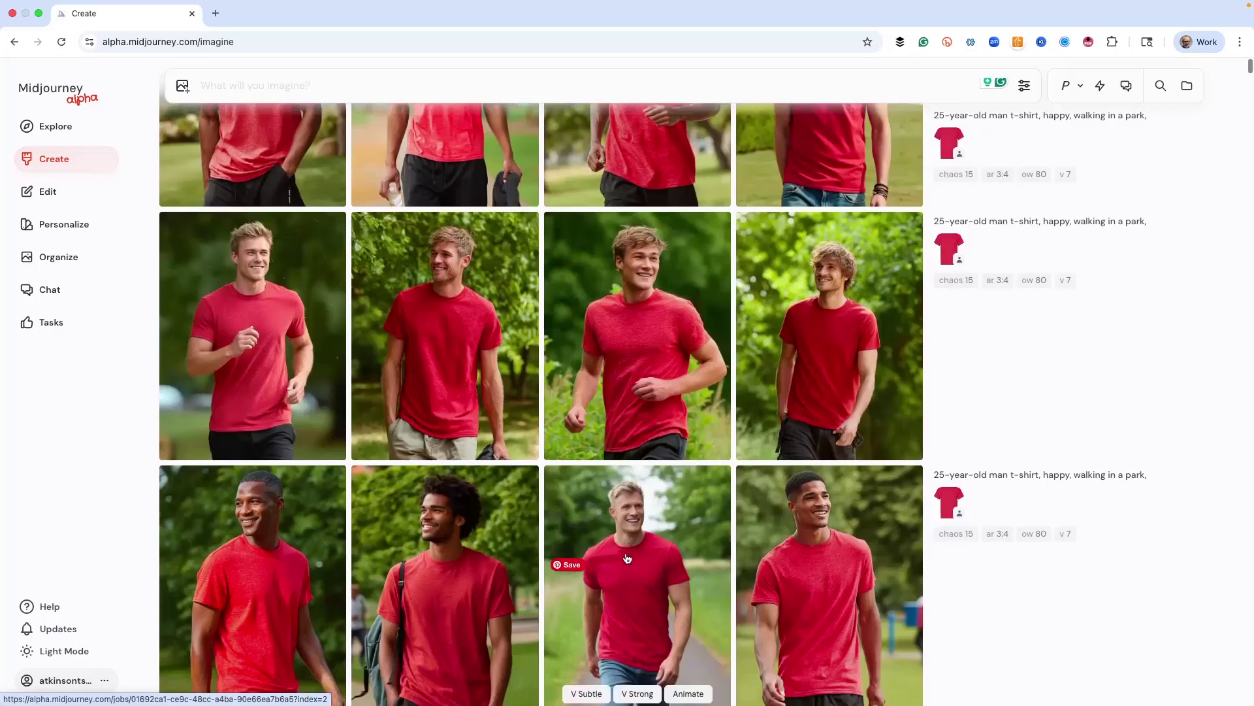
pyautogui.scroll(-2, 626, 555)
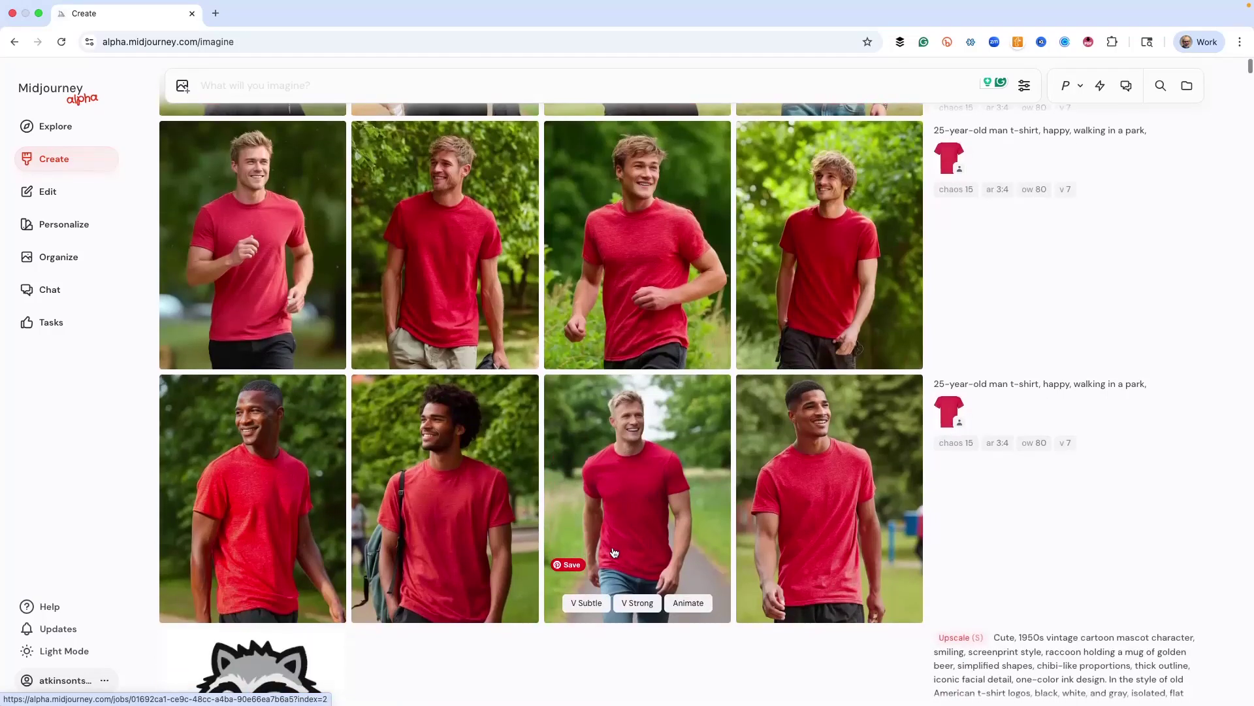
# Step: Open the blond man's red t-shirt park image and save it as a PNG to Downloads
pyautogui.click(623, 493)
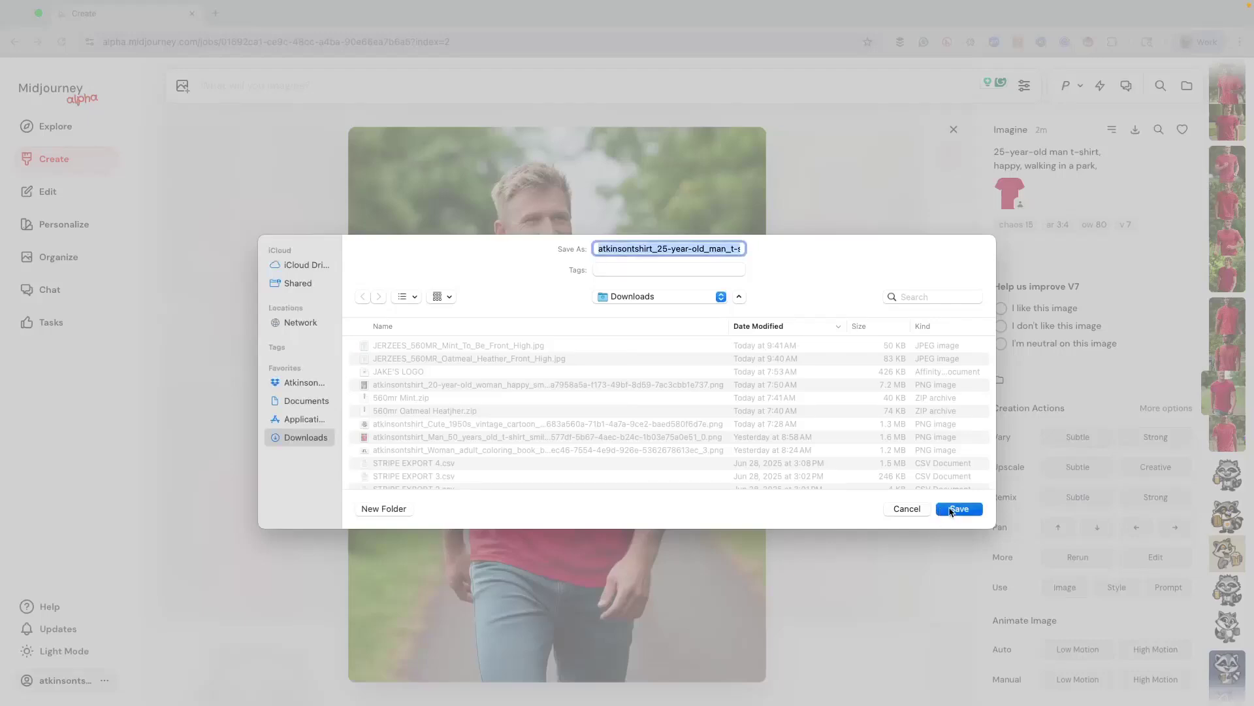
pyautogui.click(951, 510)
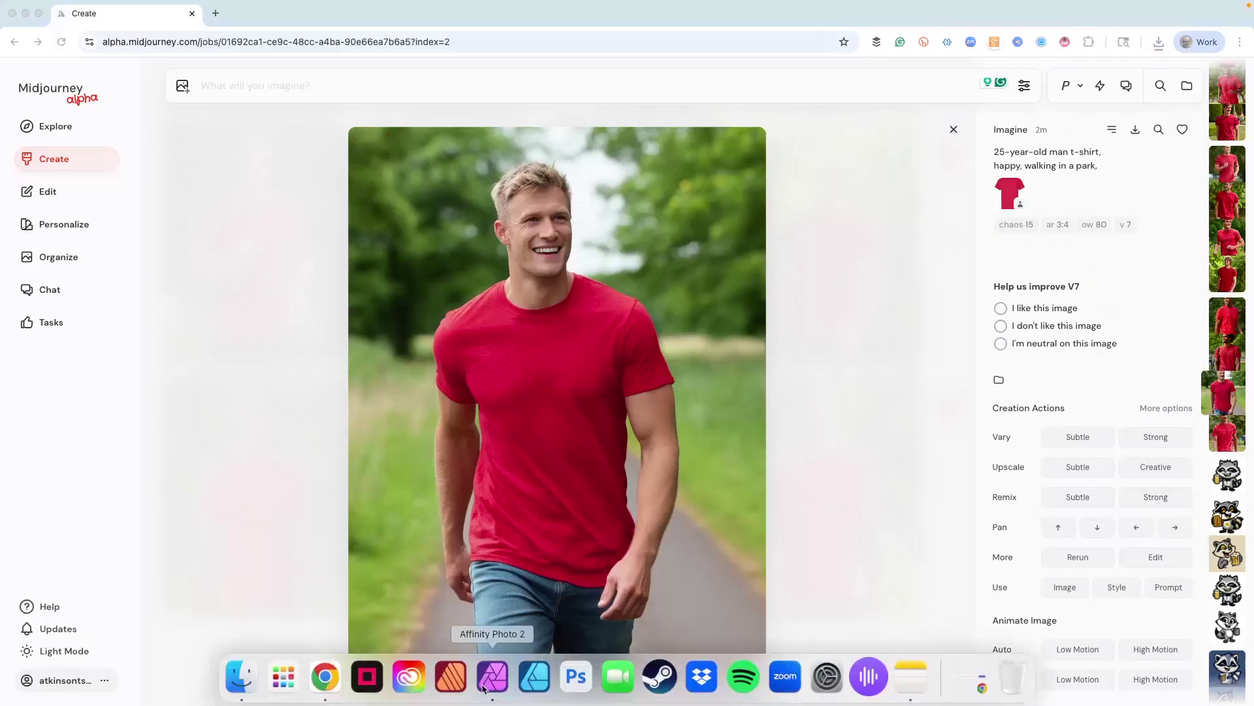
pyautogui.click(492, 677)
# Step: Open the downloaded man photo in Affinity Photo 2
pyautogui.press('super+shift+o')
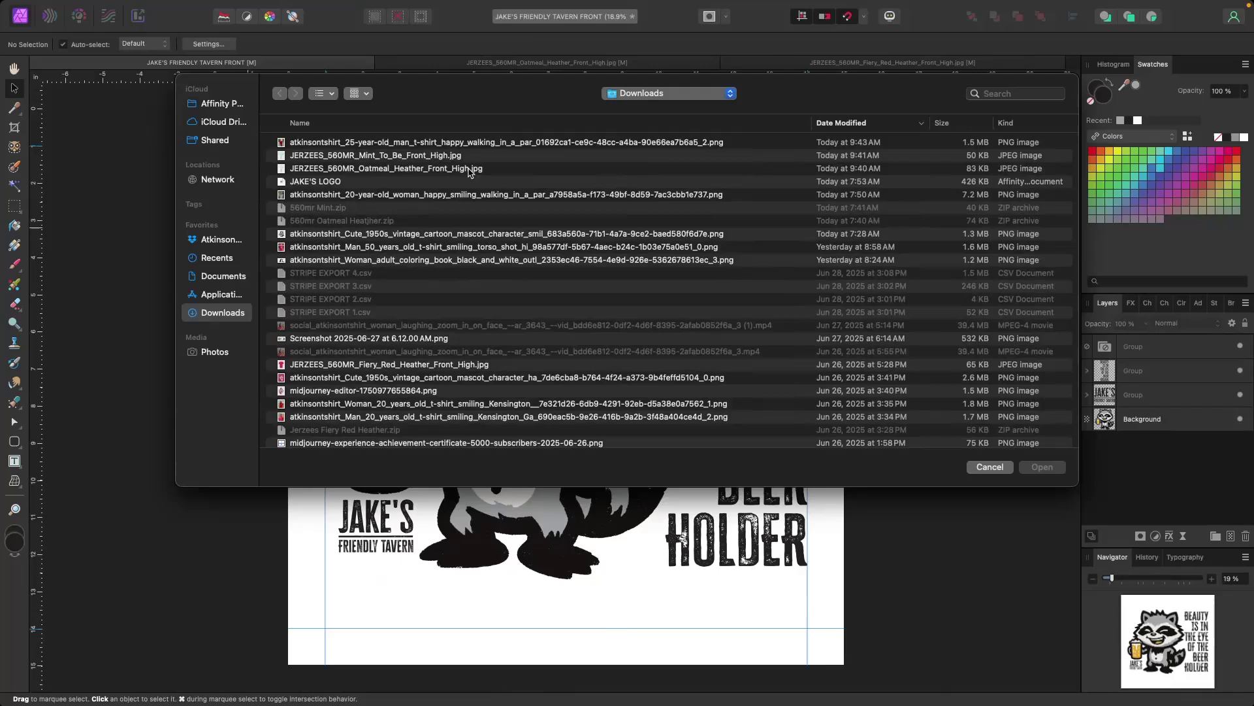
pyautogui.click(413, 143)
pyautogui.click(1028, 468)
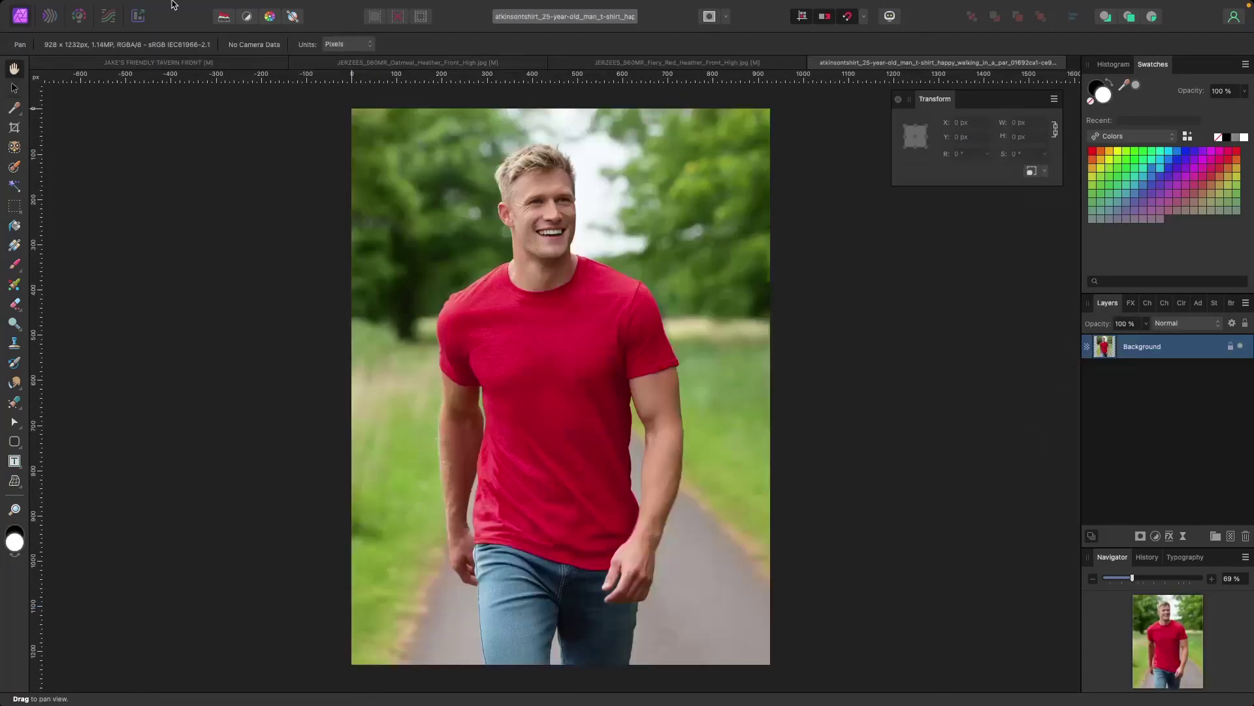
# Step: Resize the document to 12 inches wide at 300 DPI
pyautogui.click(221, 8)
pyautogui.click(508, 278)
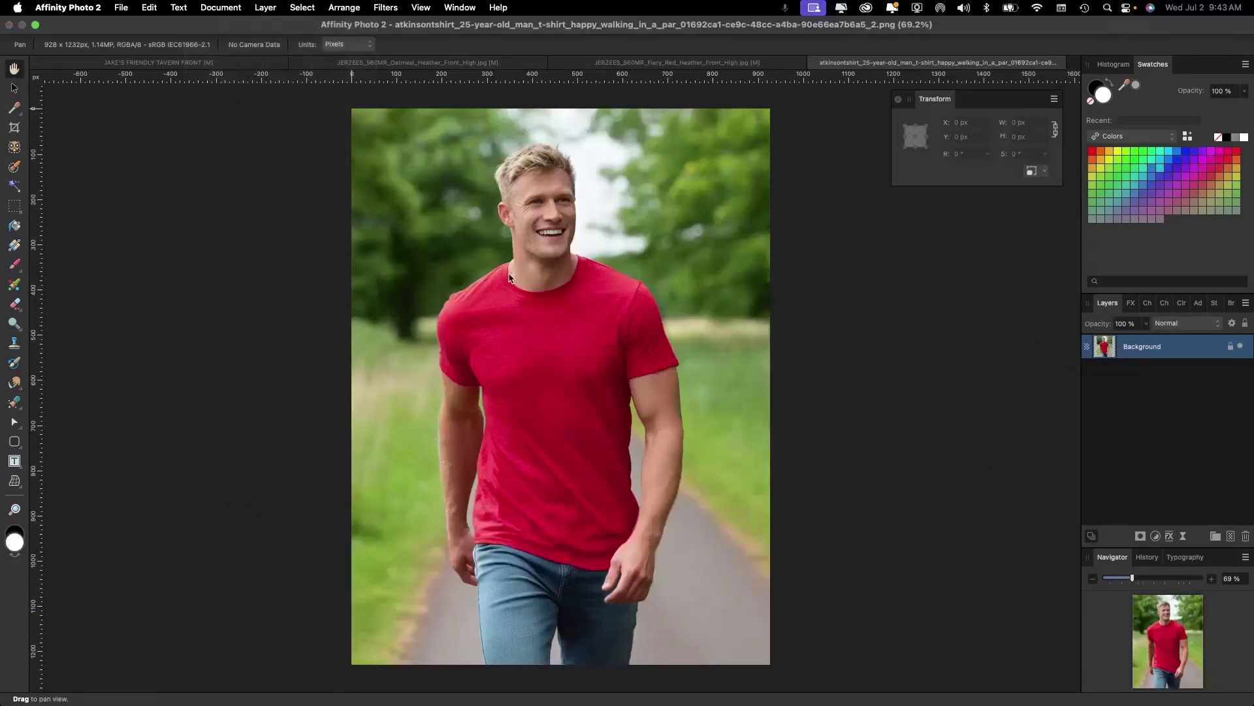
pyautogui.doubleClick(598, 338)
pyautogui.write('1')
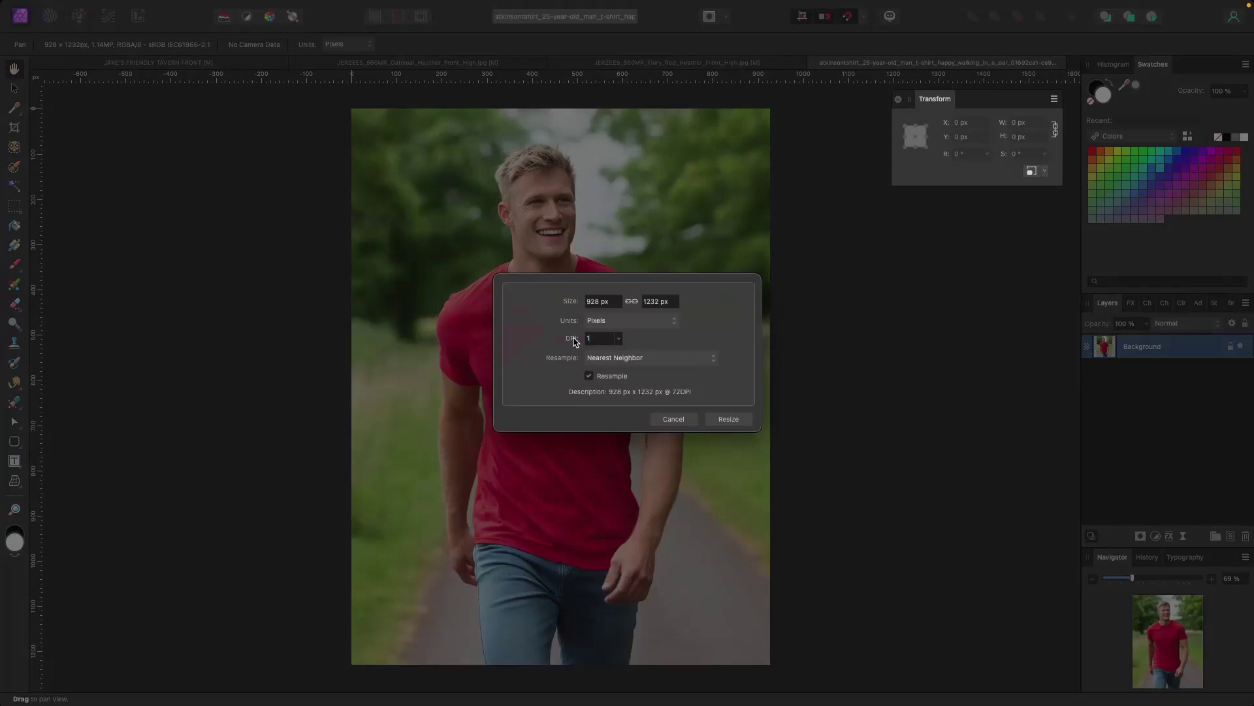
pyautogui.write('00')
pyautogui.press('BackSpace')
pyautogui.press('BackSpace')
pyautogui.write('300')
pyautogui.click(632, 320)
pyautogui.click(602, 358)
pyautogui.doubleClick(600, 301)
pyautogui.write('12')
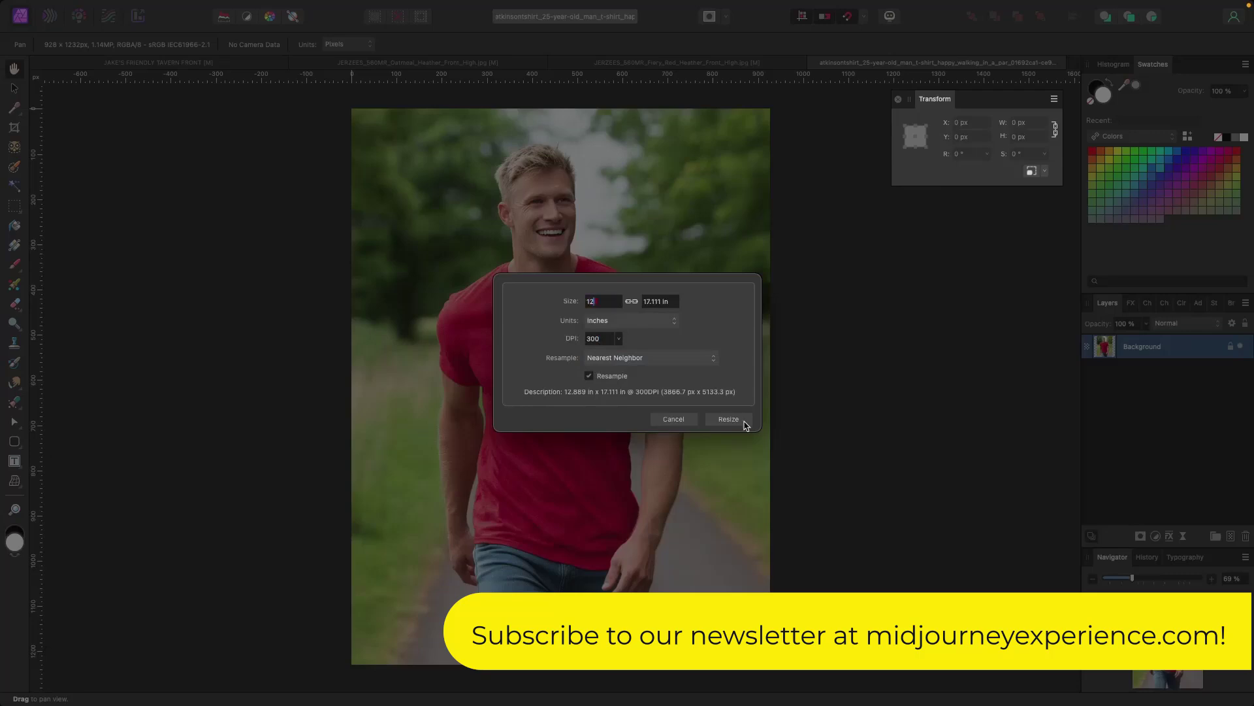
# Step: Group and copy the raccoon design, paste it onto the man photo, and shrink it onto his shirt chest
pyautogui.moveTo(169, 160); pyautogui.dragTo(841, 586)
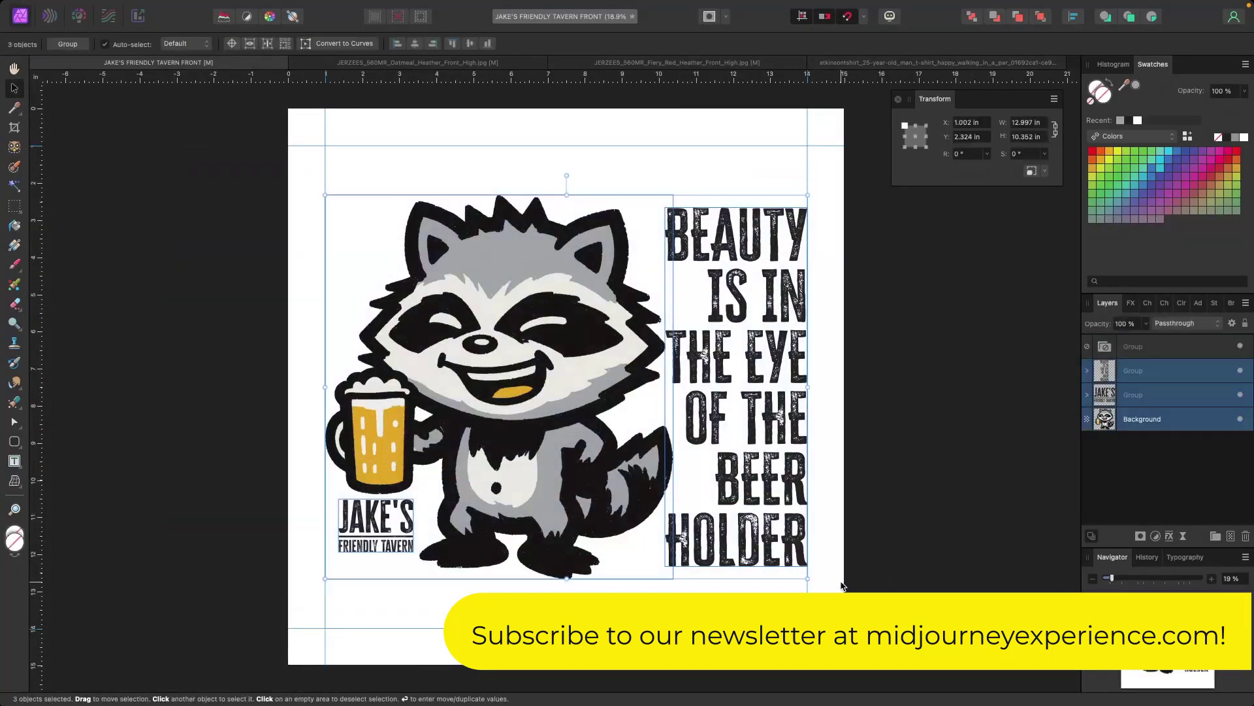
pyautogui.press('super+g')
pyautogui.press('super+c')
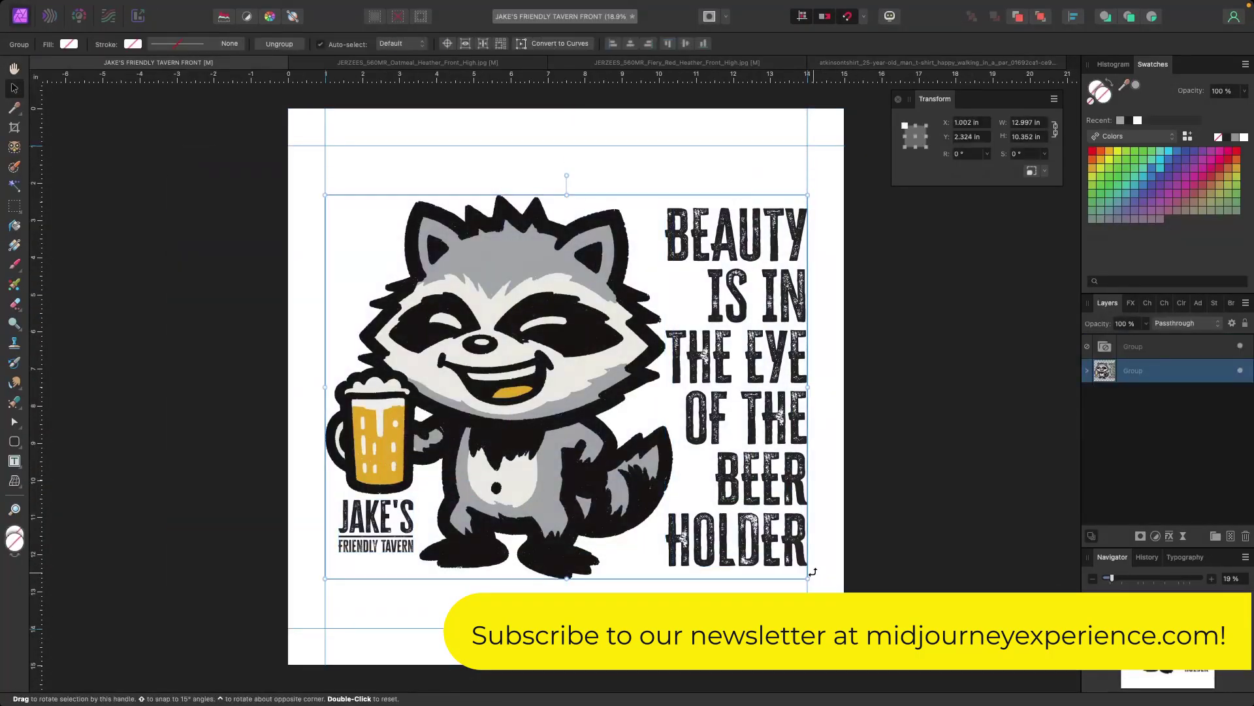
pyautogui.click(833, 63)
pyautogui.press('super+v')
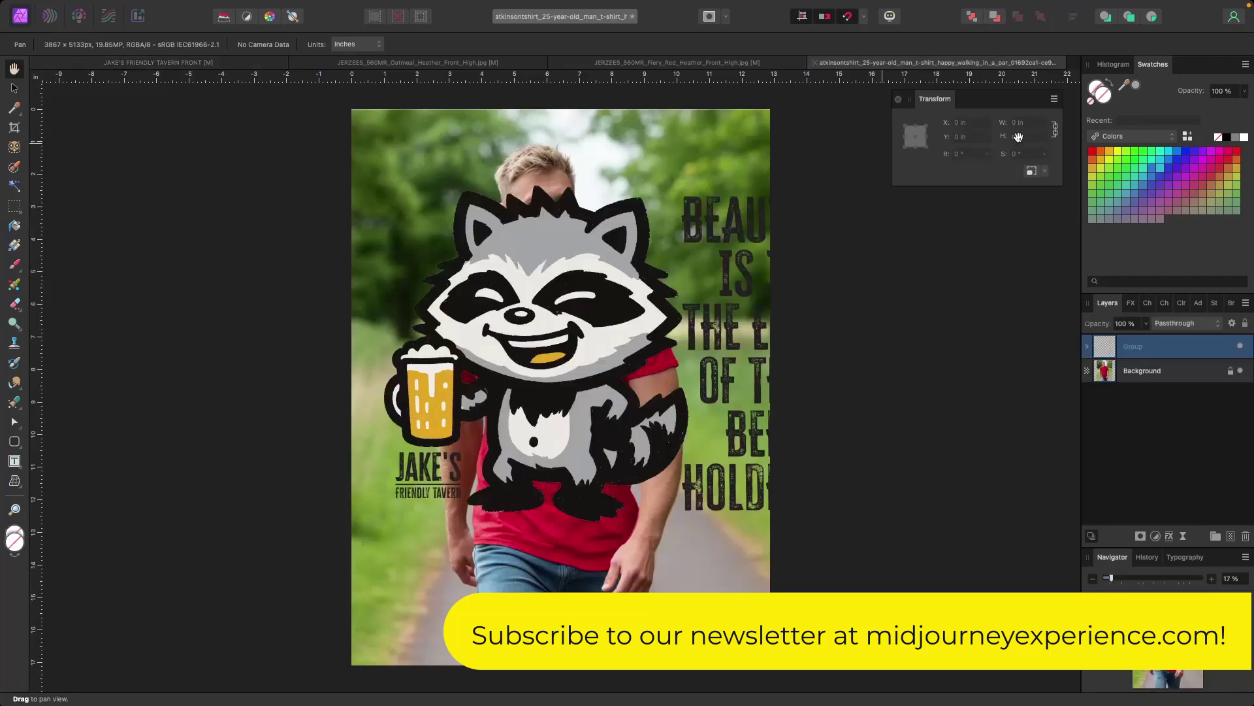
pyautogui.click(14, 88)
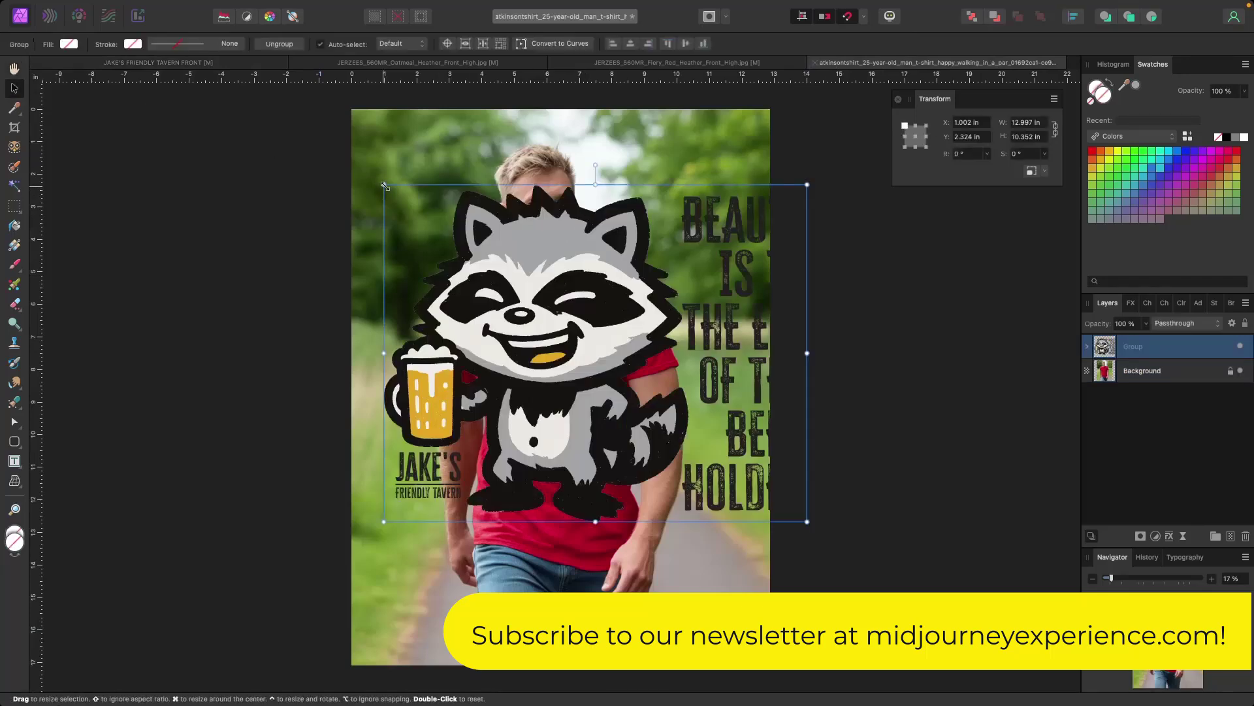
pyautogui.moveTo(385, 191); pyautogui.dragTo(663, 409)
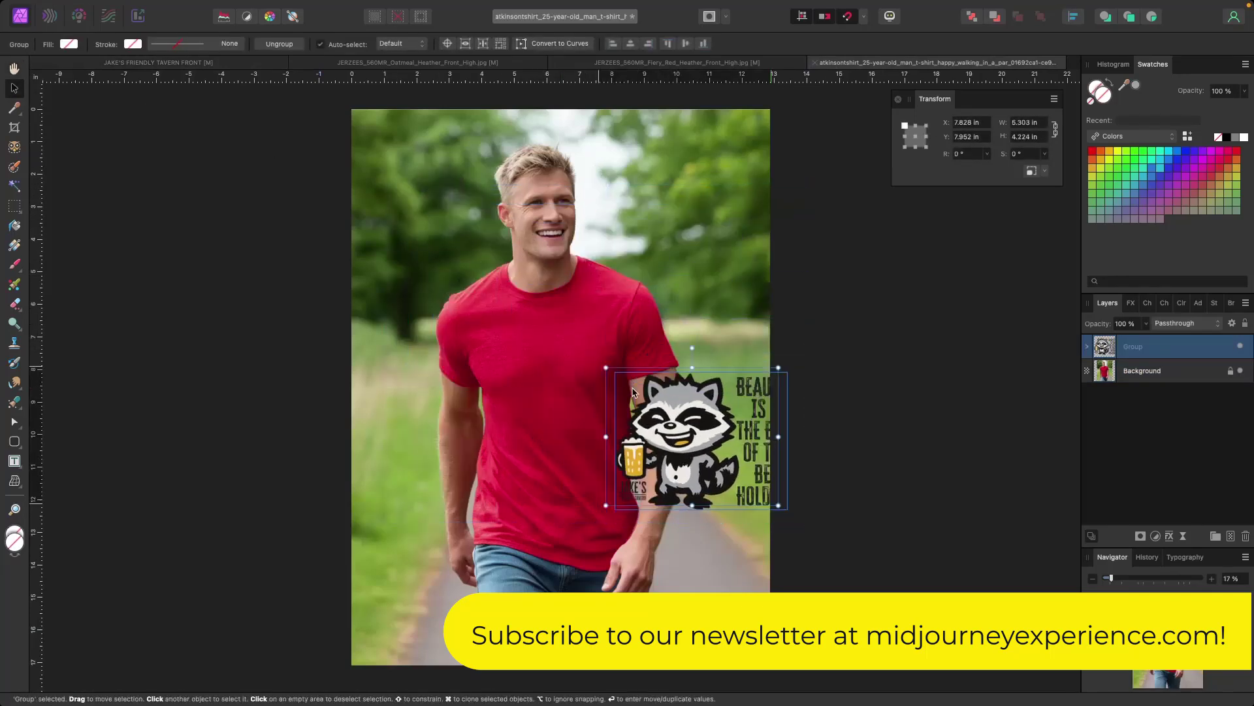
pyautogui.moveTo(632, 392); pyautogui.dragTo(527, 352)
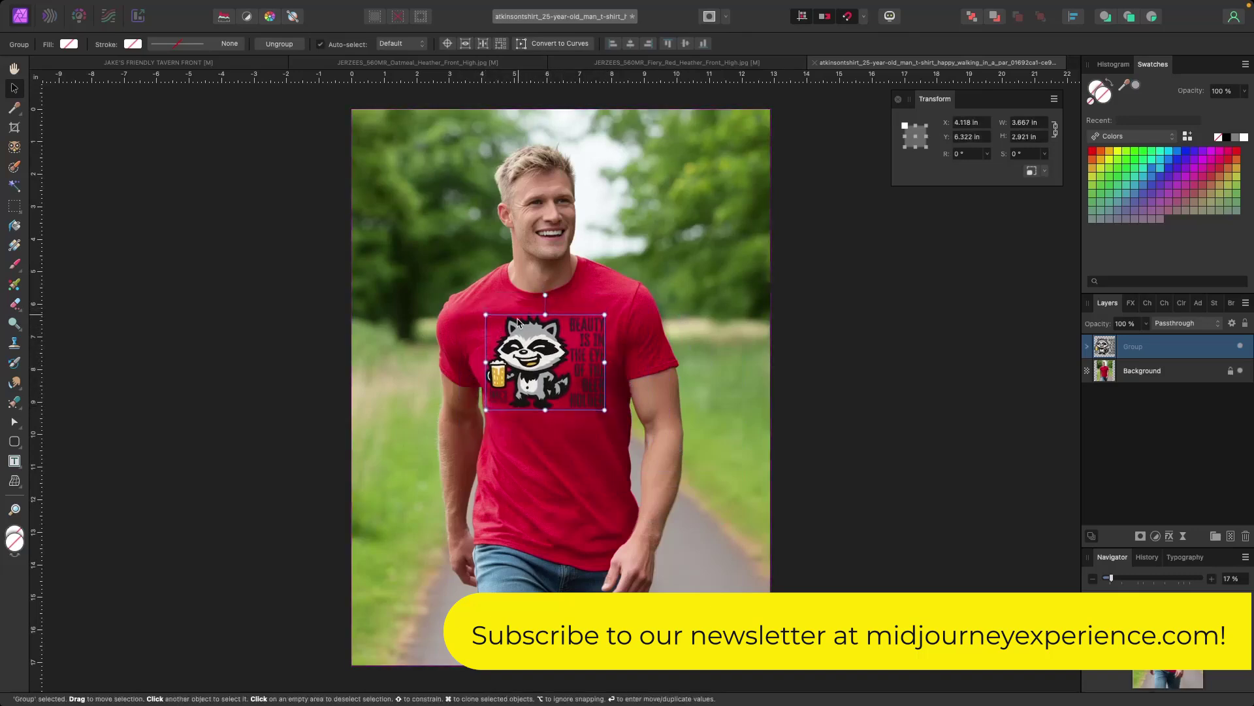
pyautogui.press('space')
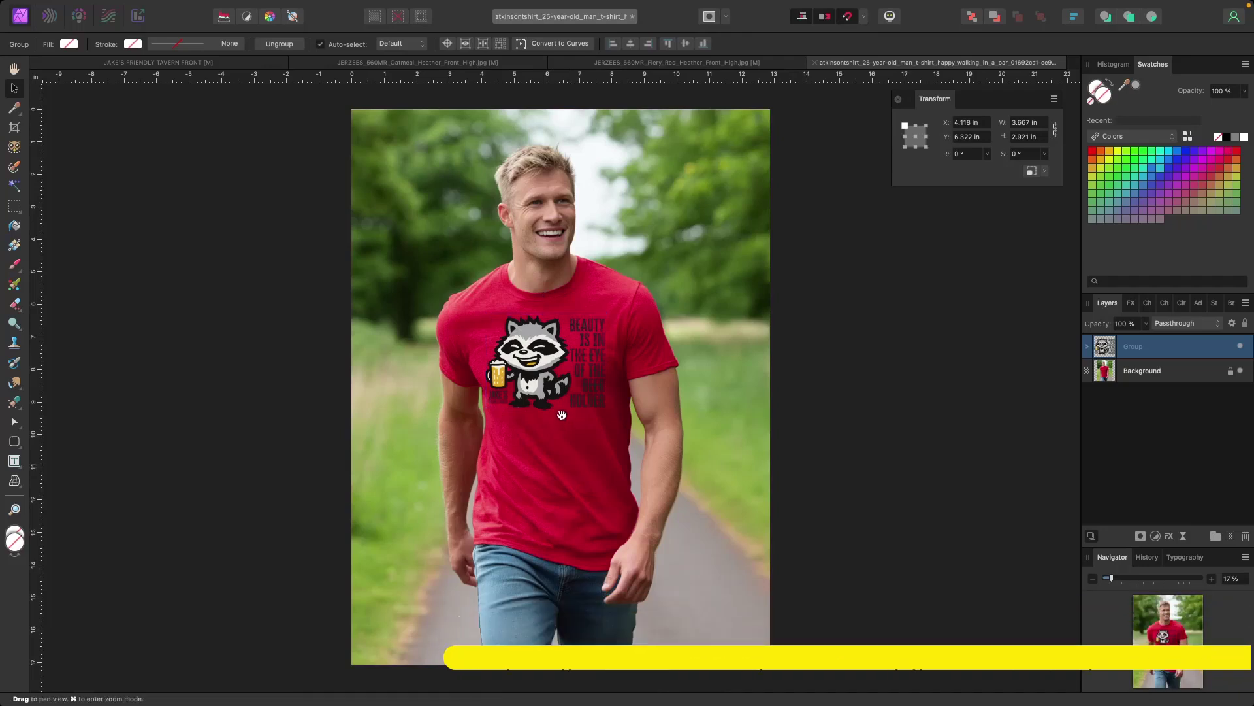
pyautogui.press('super')
# Step: Rotate the grouped raccoon design to 5.3° and nudge it slightly right and up on the chest
pyautogui.moveTo(556, 396); pyautogui.dragTo(620, 514)
pyautogui.press('super')
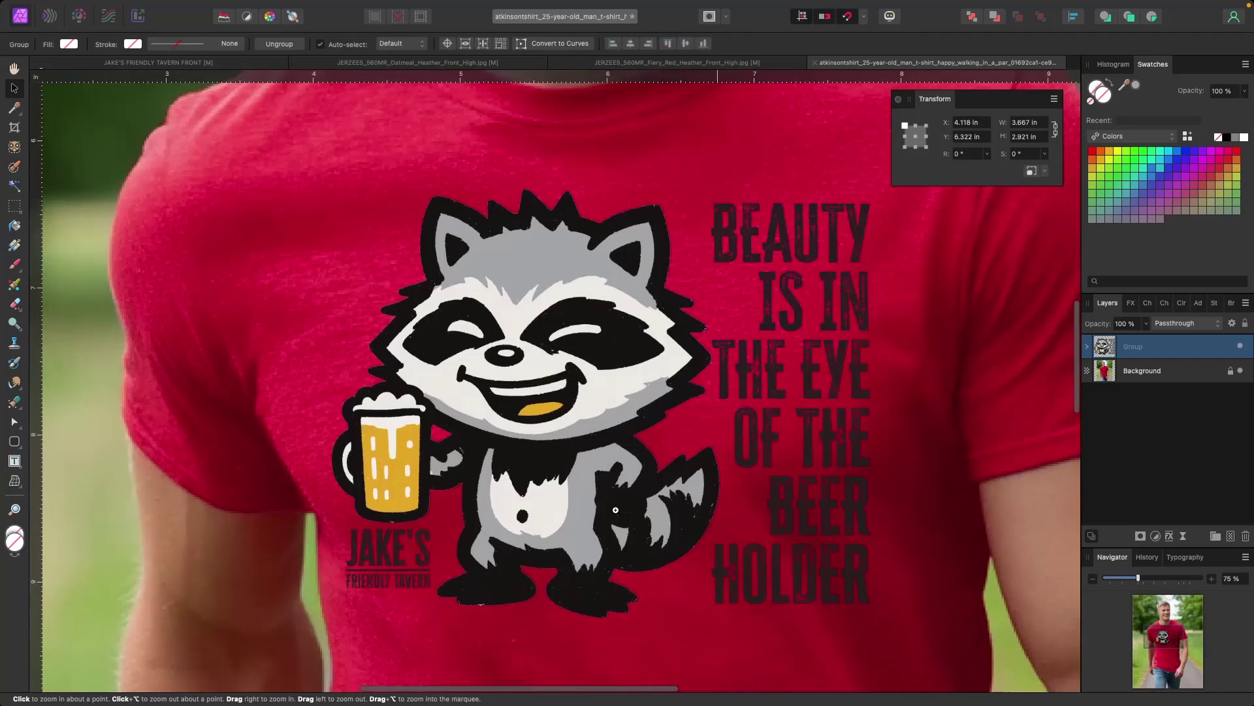
pyautogui.keyDown('alt'); pyautogui.keyDown('super'); pyautogui.click(615, 509); pyautogui.keyUp('super'); pyautogui.keyUp('alt')
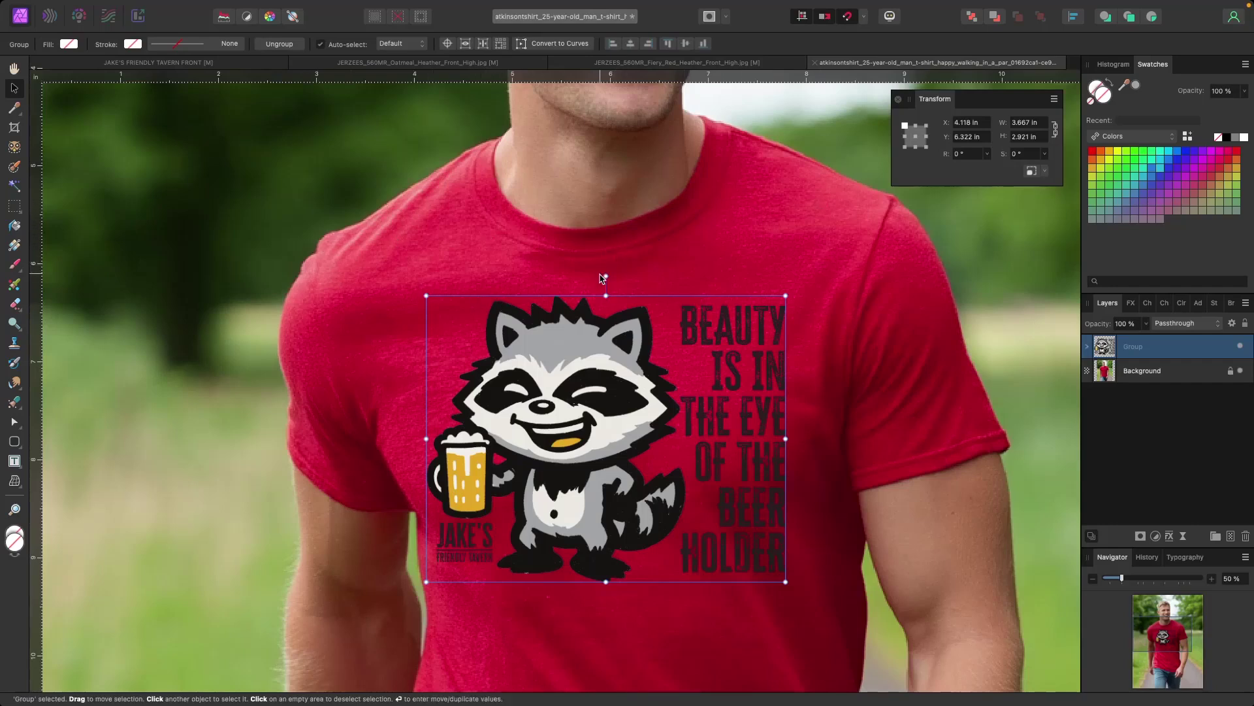
pyautogui.moveTo(602, 278); pyautogui.dragTo(589, 269)
pyautogui.moveTo(578, 371); pyautogui.dragTo(582, 368)
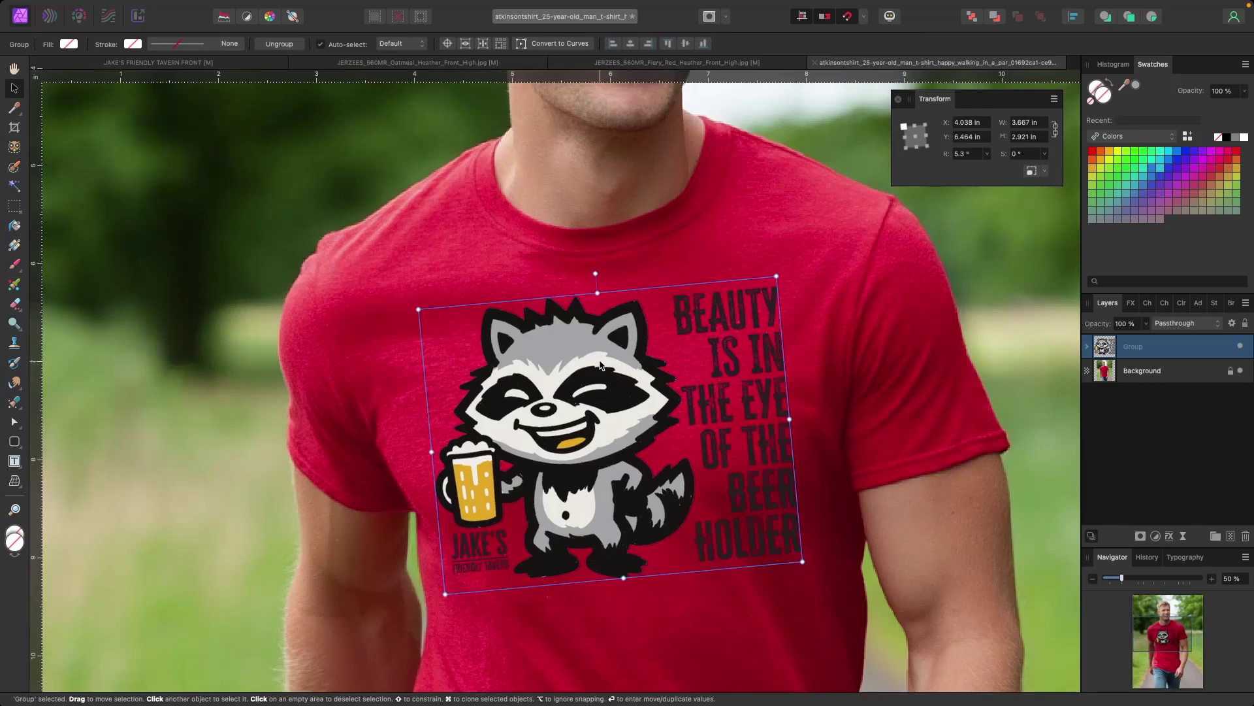
# Step: Mesh-warp the raccoon print's top, sides and bottom to follow the shirt's folds, then commit the warp
pyautogui.click(14, 482)
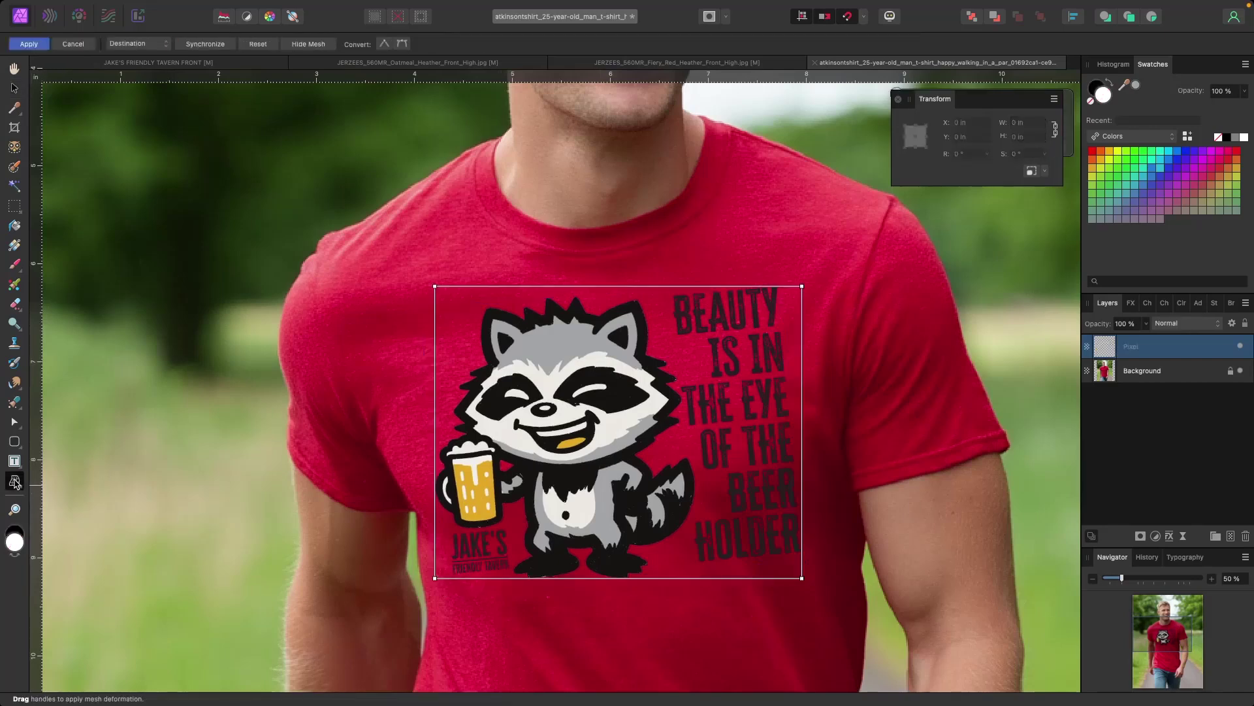
pyautogui.click(436, 287)
pyautogui.moveTo(557, 287); pyautogui.dragTo(552, 275)
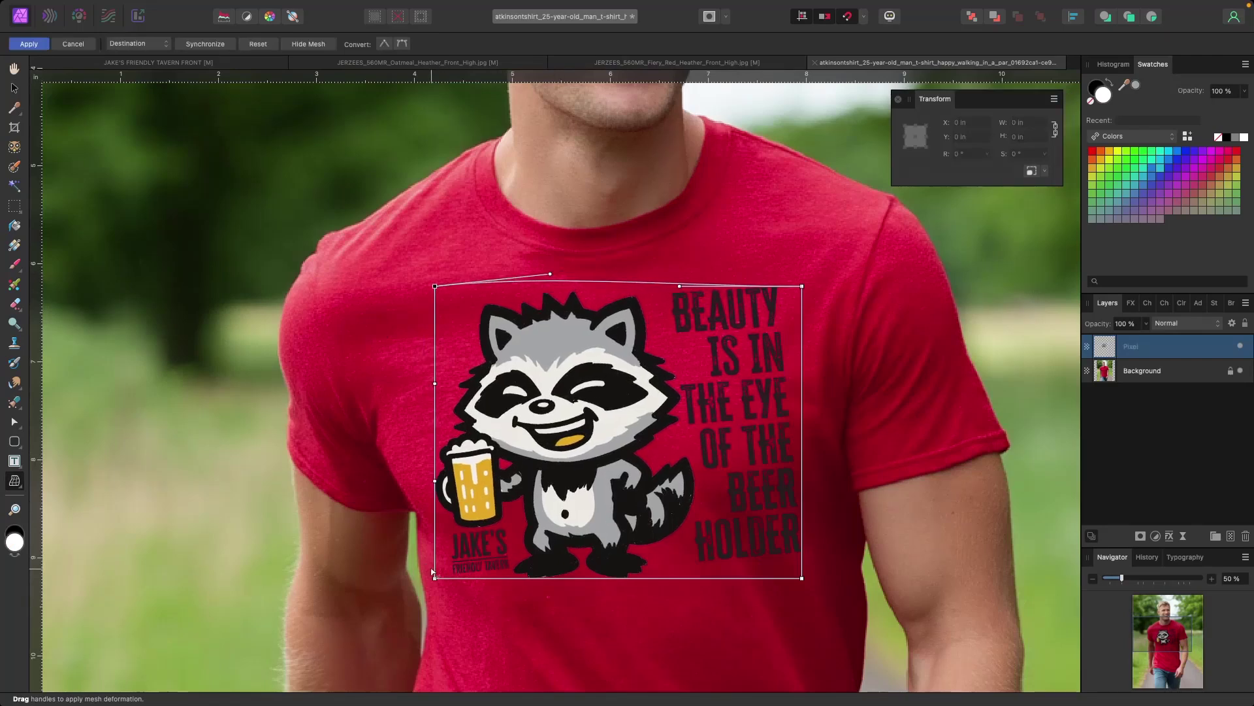
pyautogui.moveTo(435, 577); pyautogui.dragTo(455, 586)
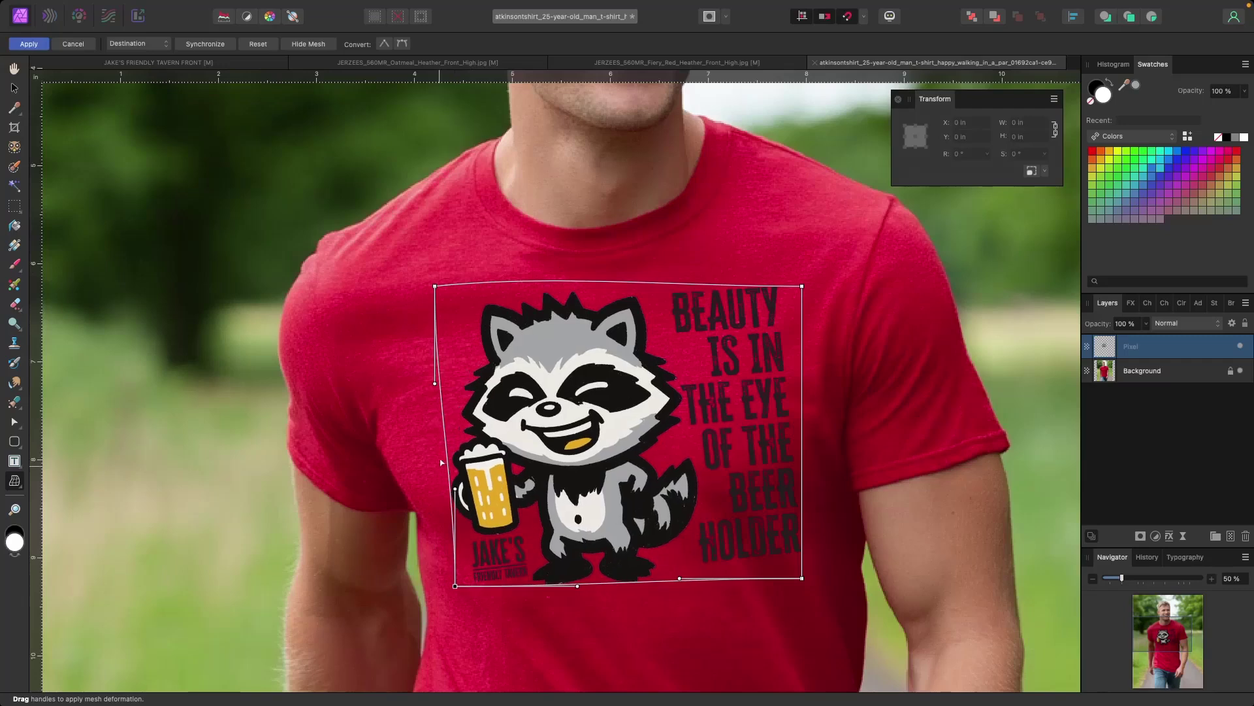
pyautogui.moveTo(456, 488); pyautogui.dragTo(440, 481)
pyautogui.moveTo(802, 285); pyautogui.dragTo(816, 285)
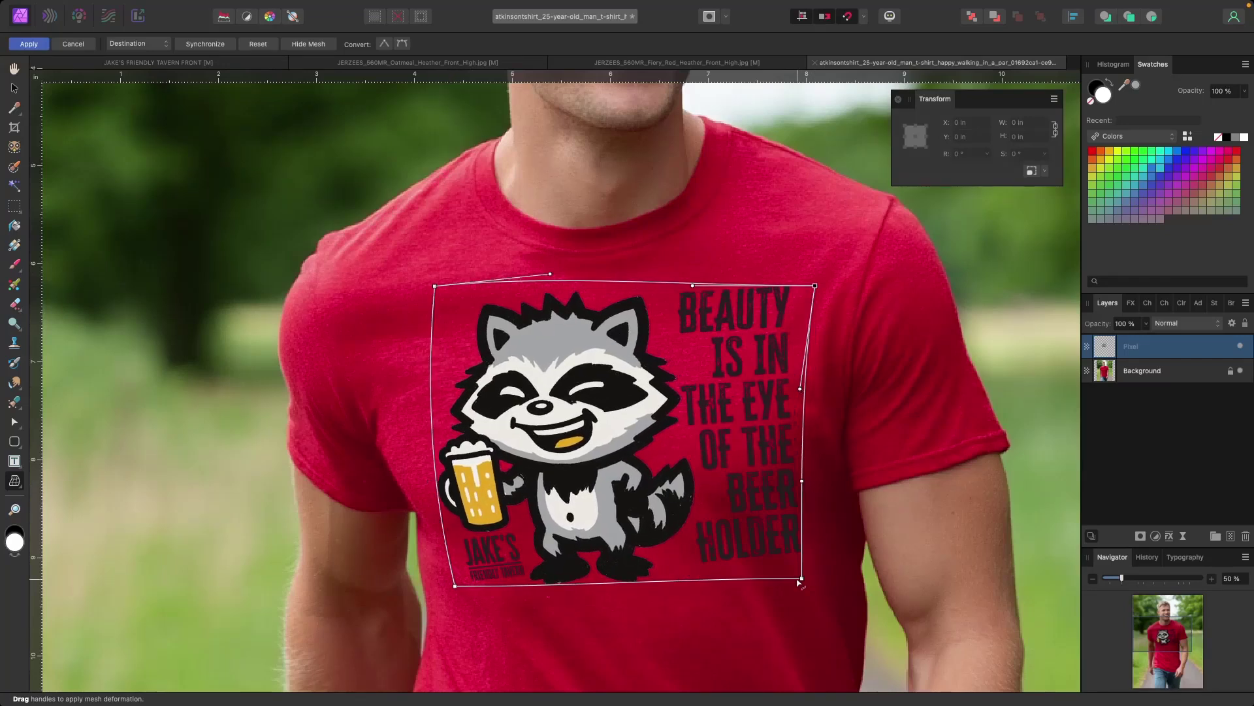
pyautogui.moveTo(797, 503)
pyautogui.mouseDown()
pyautogui.moveTo(804, 517)
pyautogui.moveTo(781, 501)
pyautogui.mouseUp()
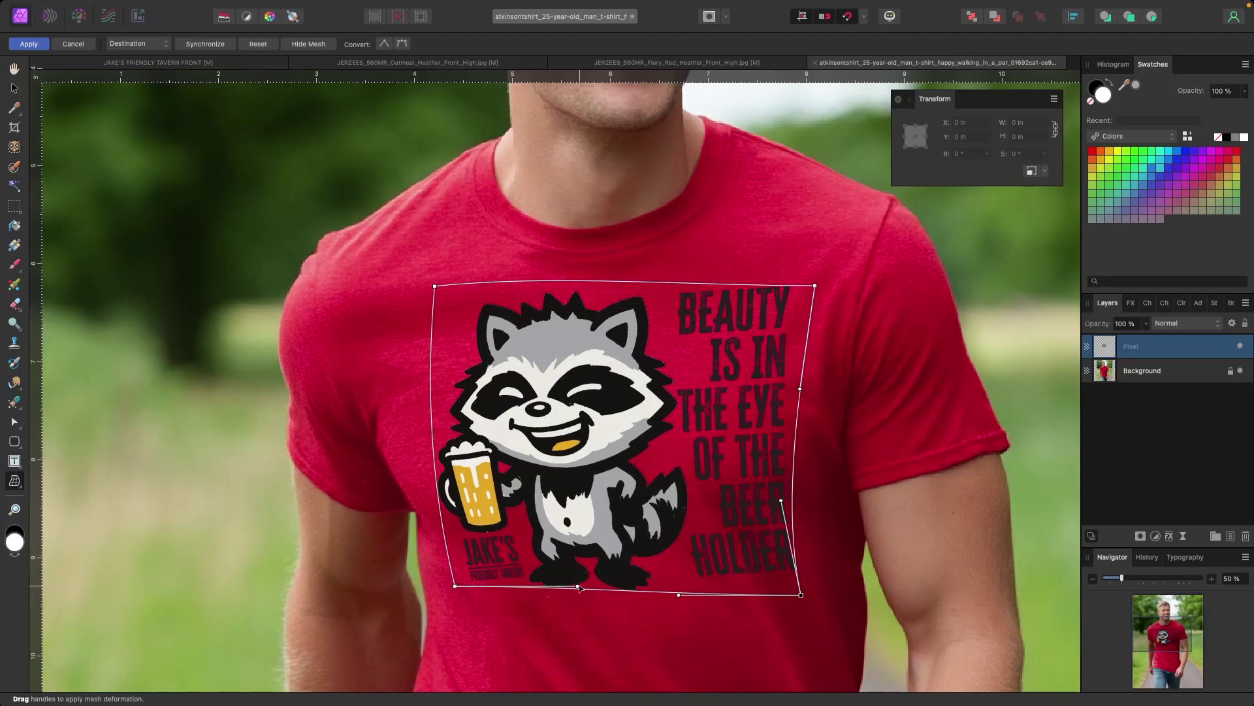
pyautogui.moveTo(580, 587); pyautogui.dragTo(578, 576)
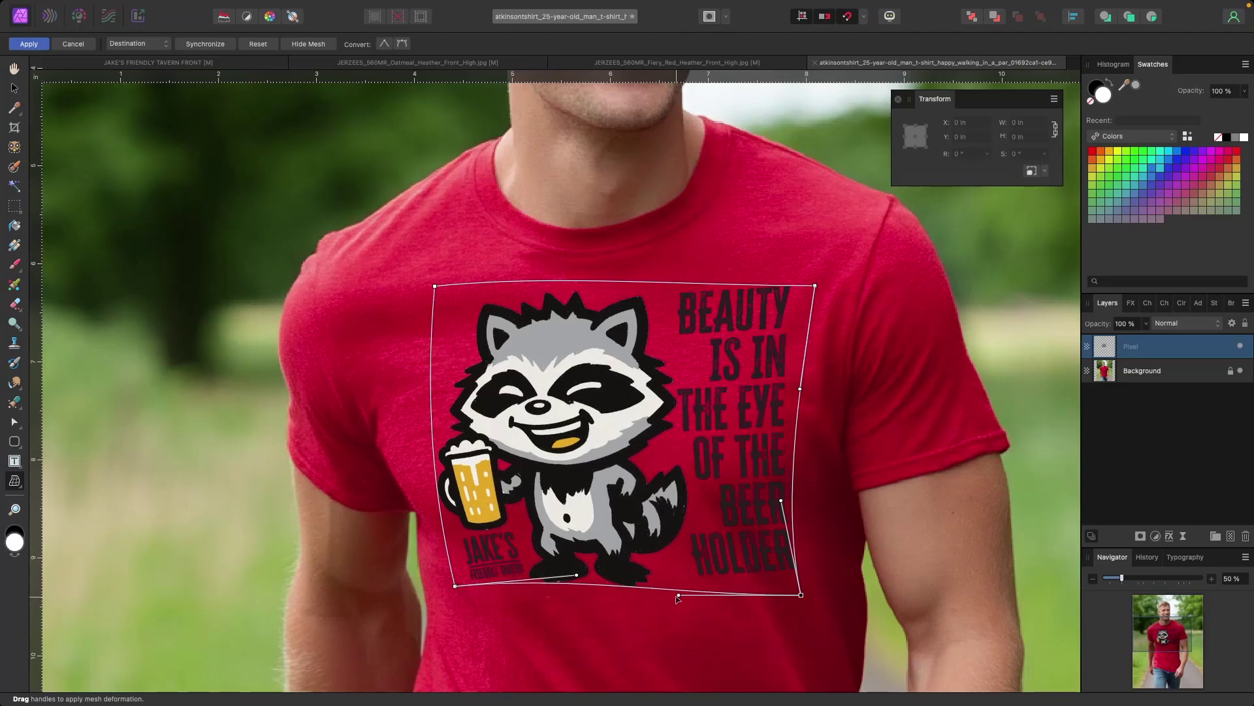
pyautogui.moveTo(680, 593); pyautogui.dragTo(678, 589)
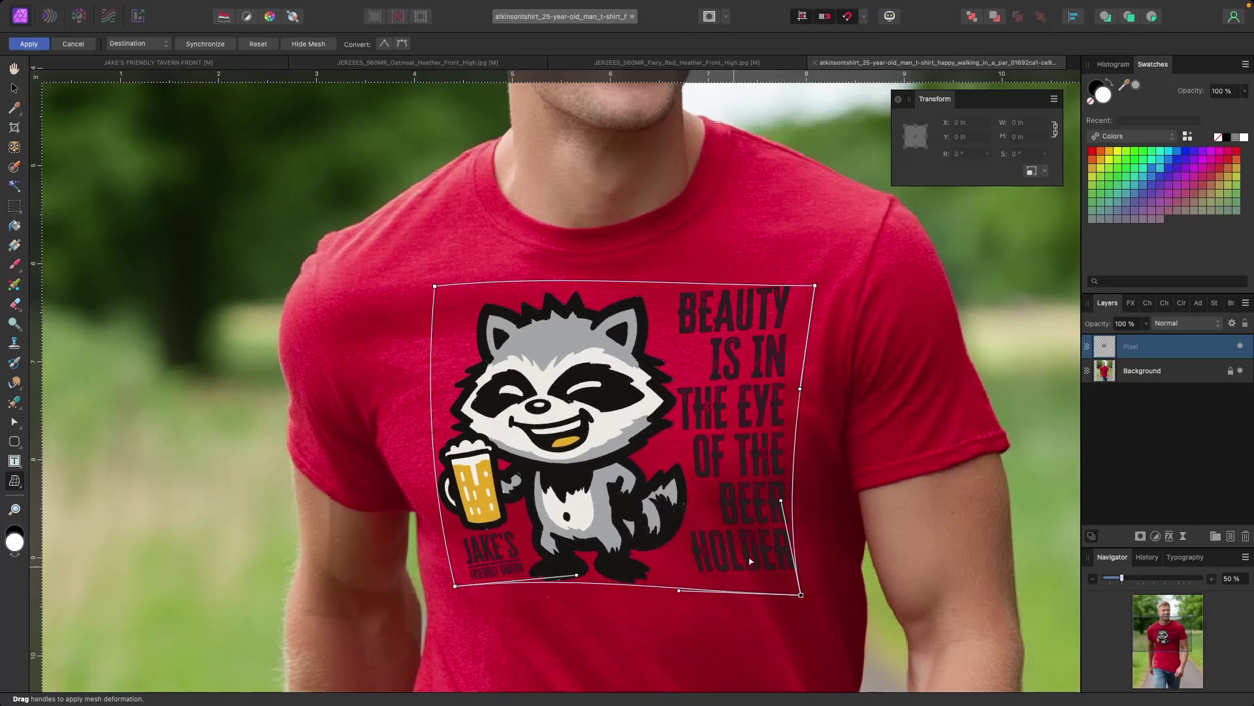
pyautogui.moveTo(781, 501); pyautogui.dragTo(792, 511)
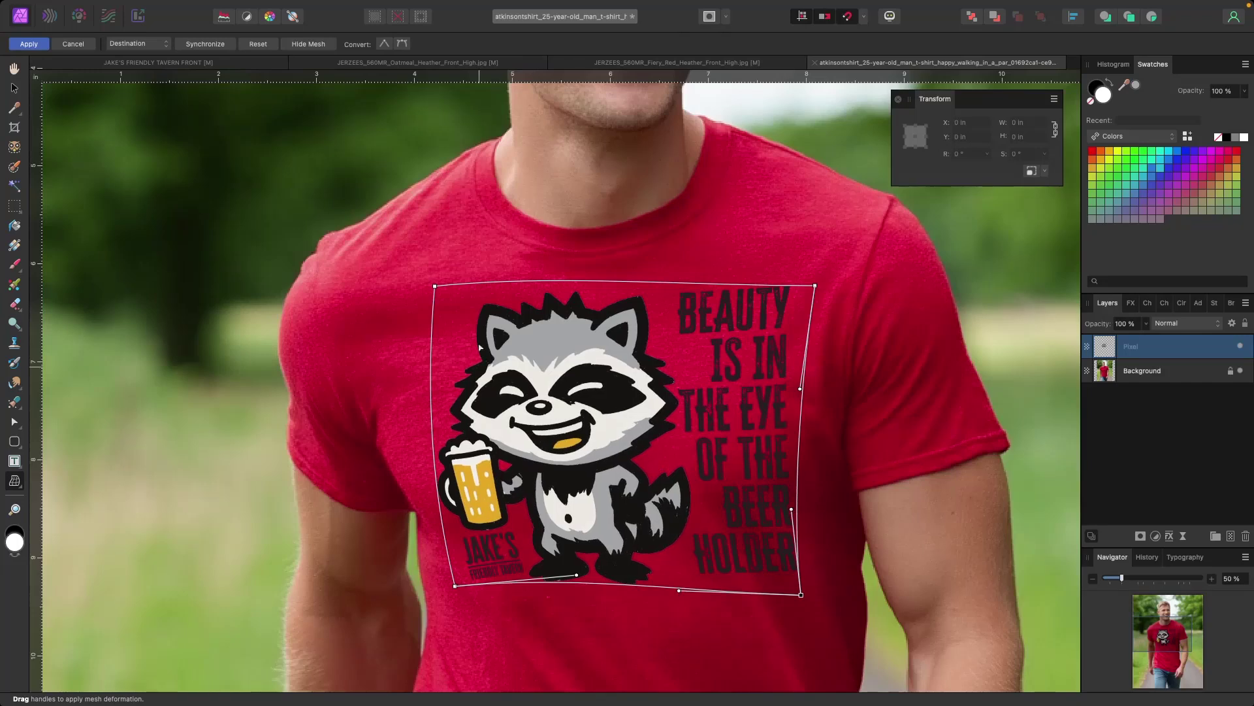
pyautogui.moveTo(551, 282); pyautogui.dragTo(554, 272)
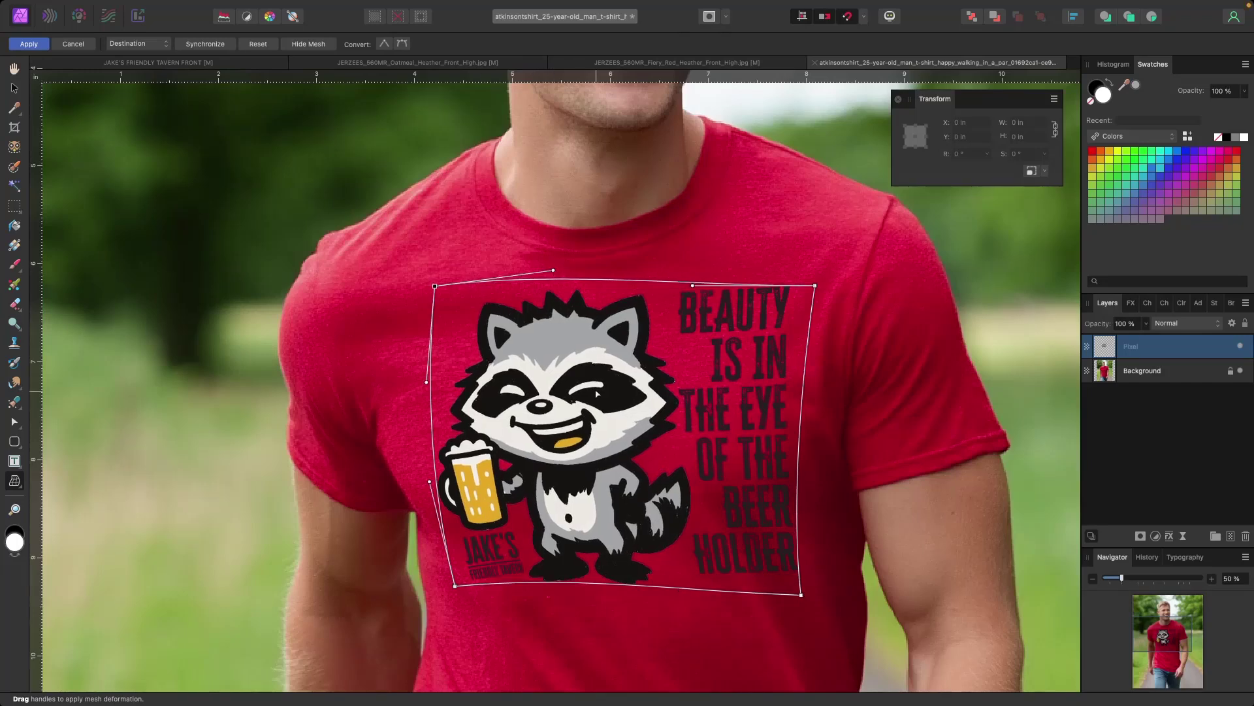
pyautogui.press('h')
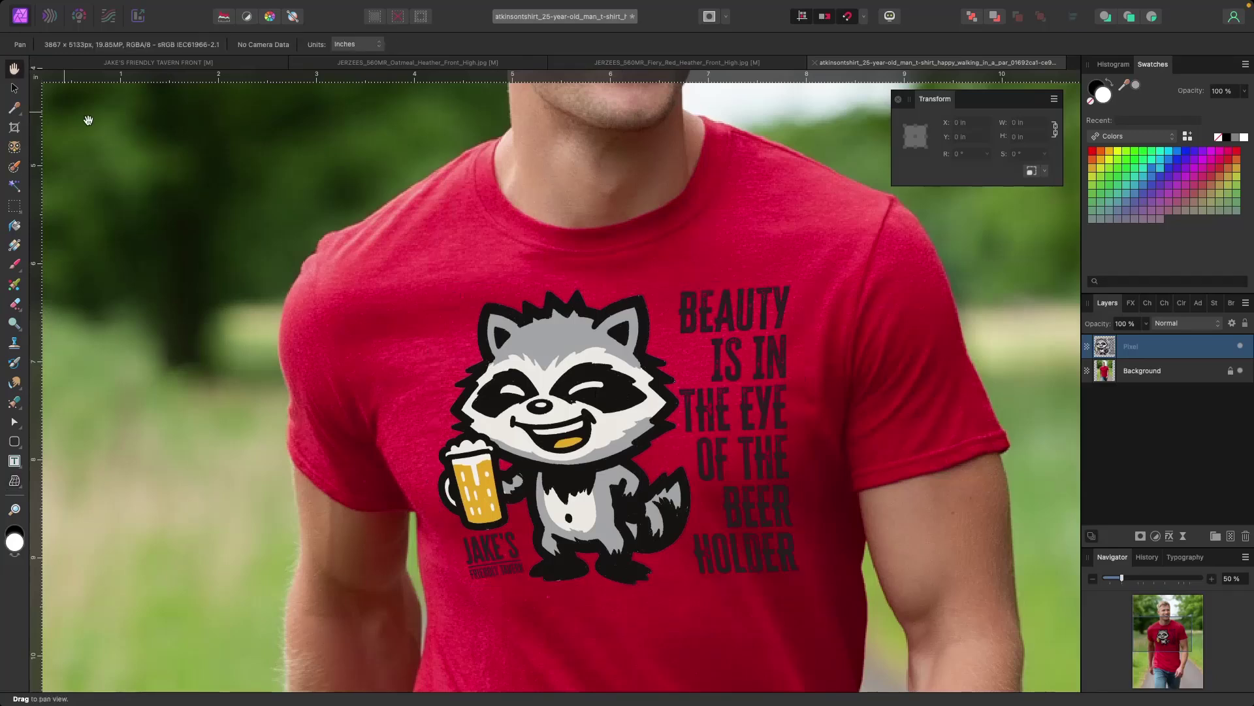
# Step: Lower the raccoon design layer's opacity to 93%
pyautogui.click(1147, 324)
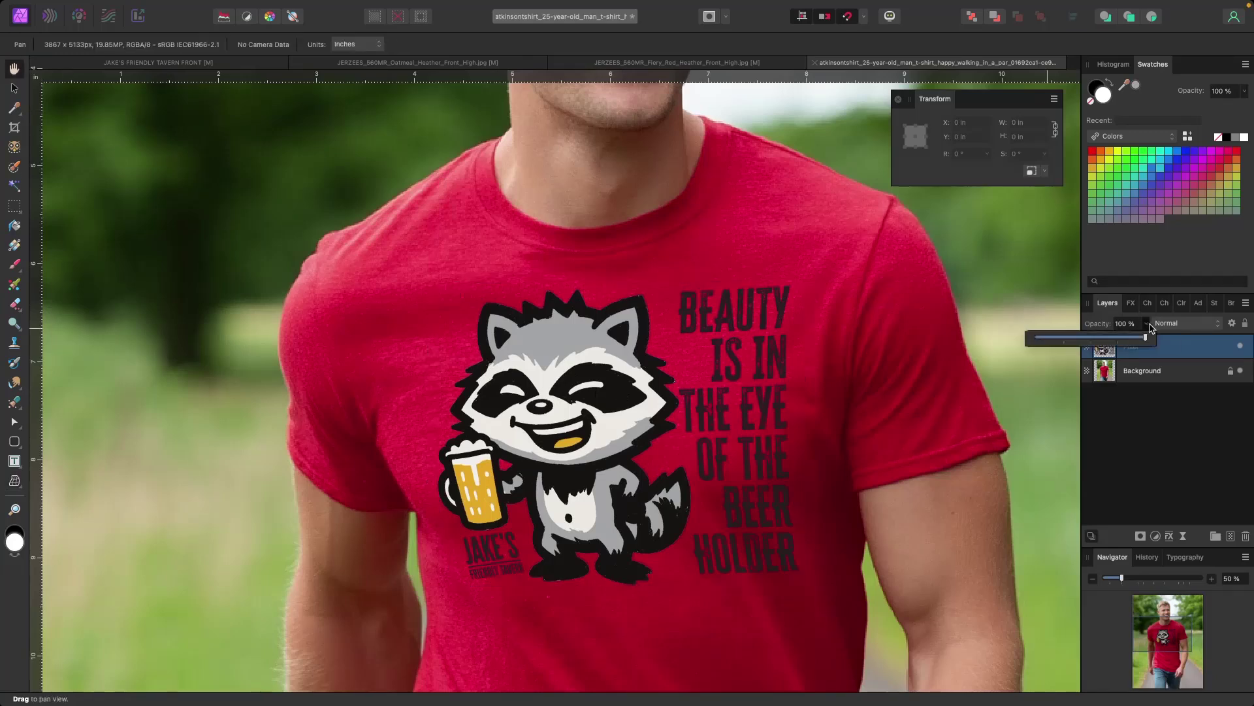
pyautogui.moveTo(1145, 337); pyautogui.dragTo(1137, 342)
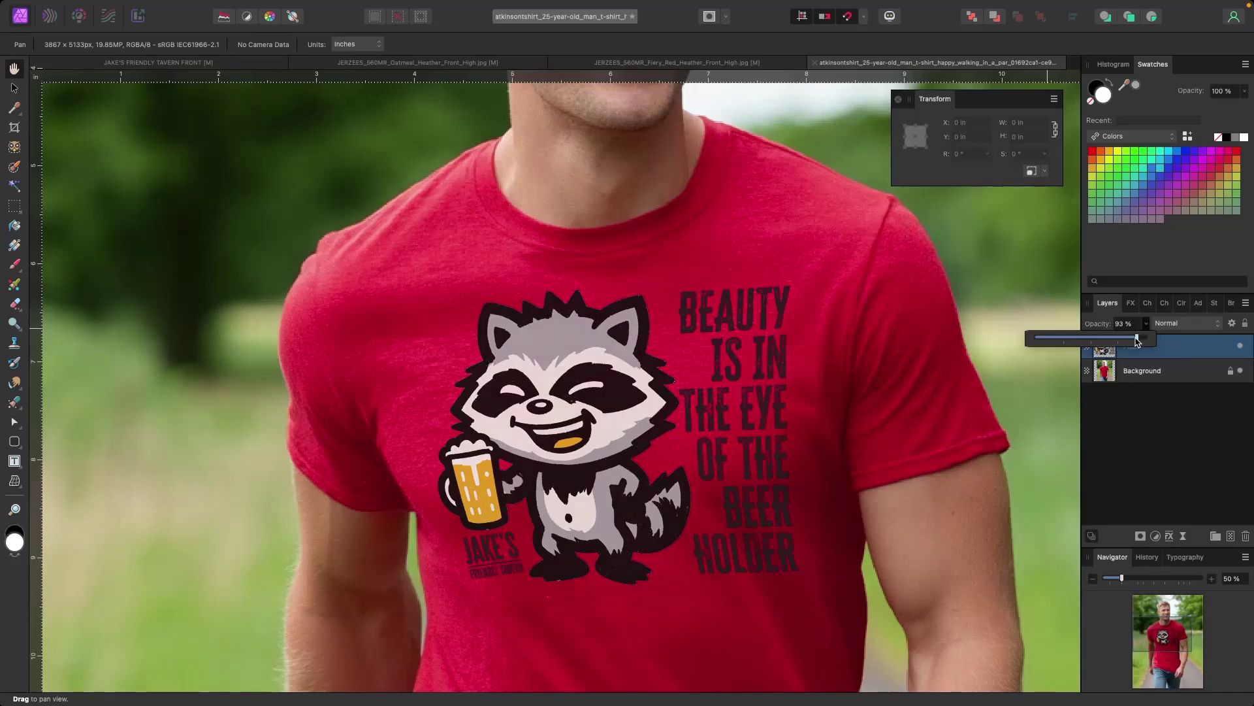
pyautogui.click(1010, 385)
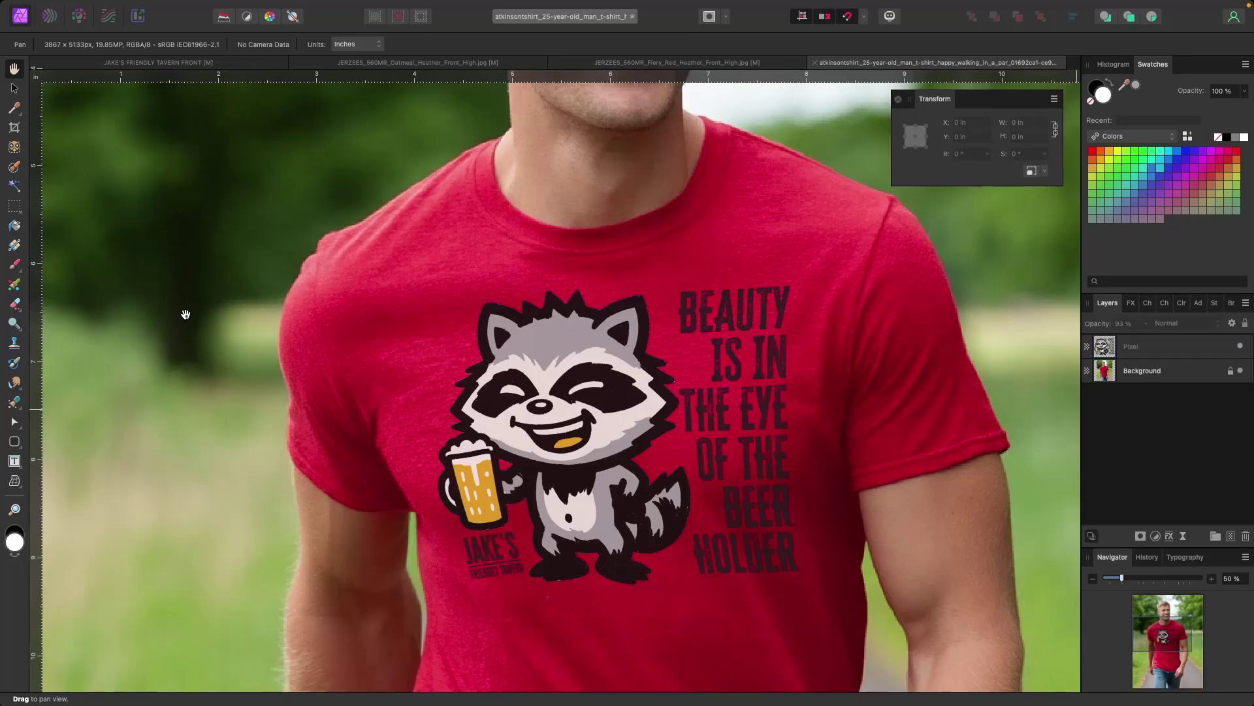
# Step: Softly erase over the beer mug and raccoon's body with an enlarged Erase Brush, then fit the view
pyautogui.press('e')
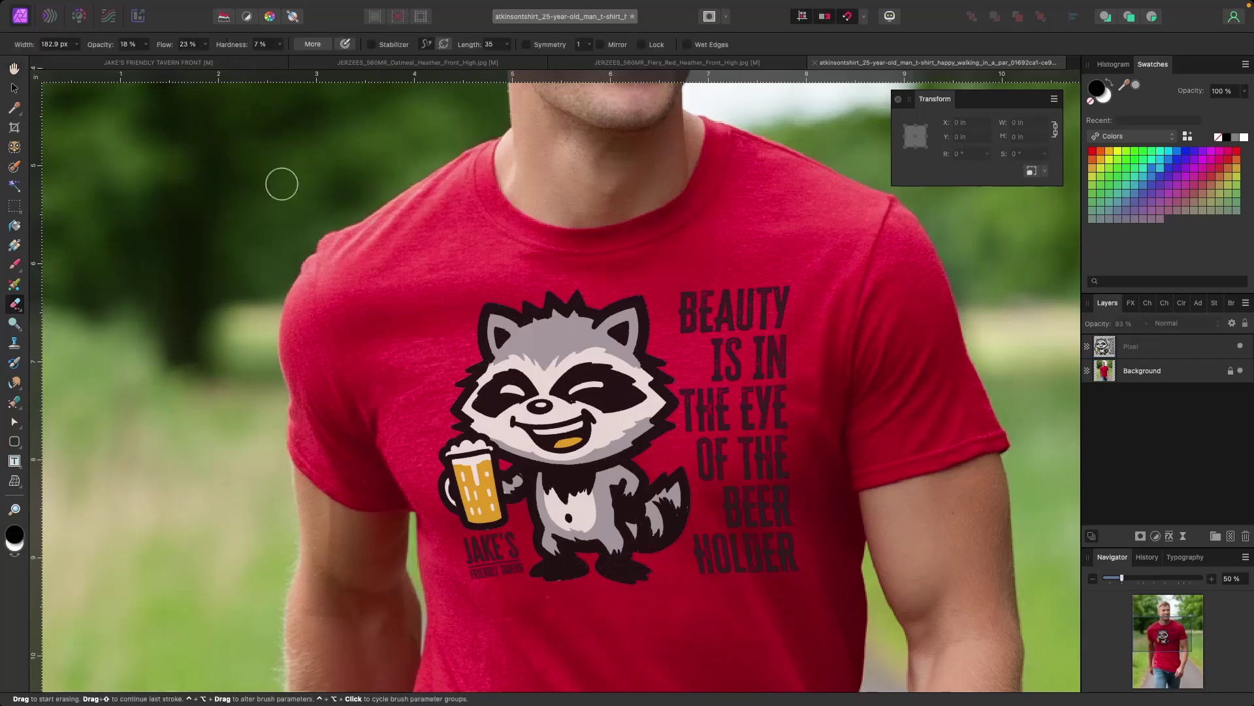
pyautogui.press(']')
pyautogui.press(']')
pyautogui.moveTo(463, 427)
pyautogui.mouseDown()
pyautogui.moveTo(500, 526)
pyautogui.moveTo(540, 523)
pyautogui.moveTo(579, 557)
pyautogui.moveTo(465, 501)
pyautogui.mouseUp()
pyautogui.press(']')
pyautogui.press(']')
pyautogui.press(']')
pyautogui.press(']')
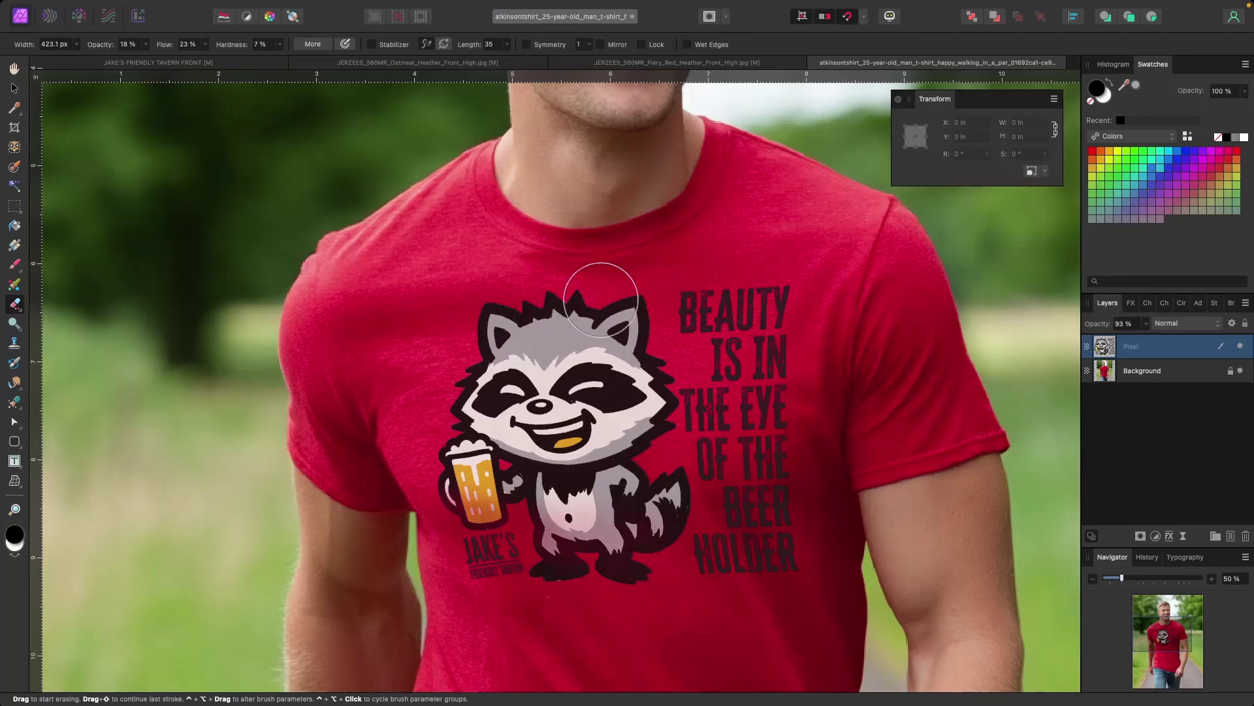
pyautogui.press('super+0')
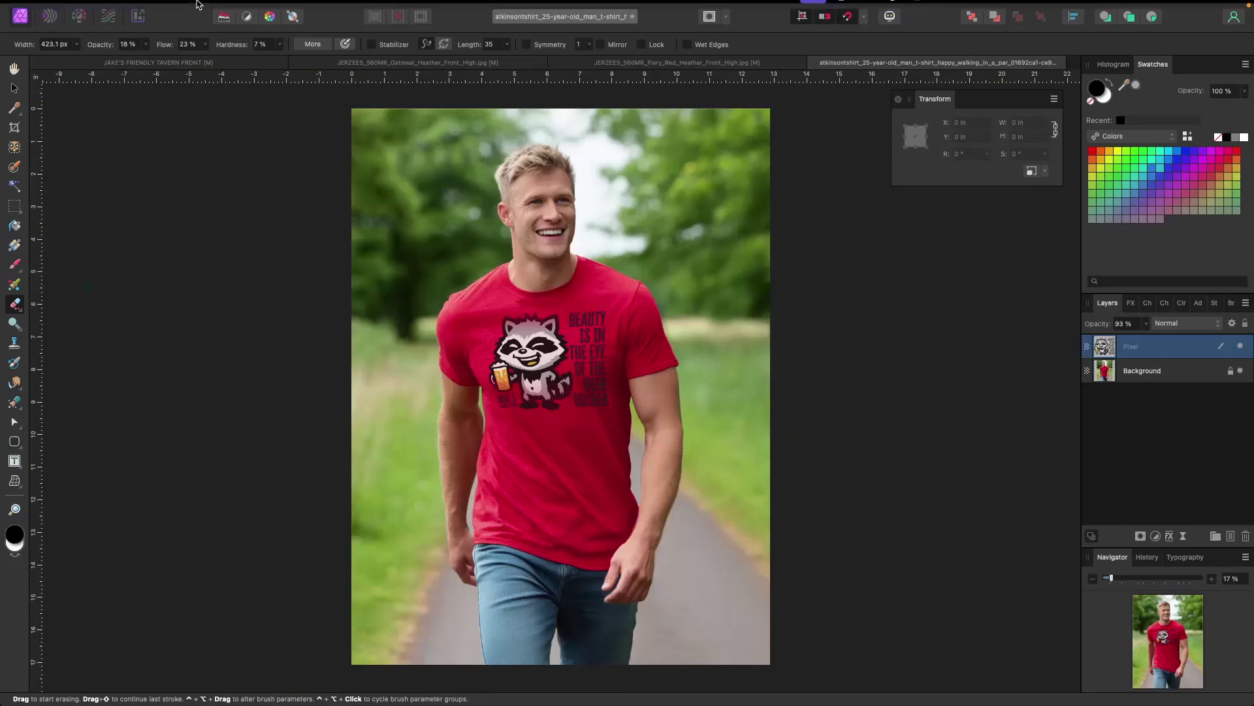
# Step: Save the mockup as JAKE DEMO in the JAKE'S FRIENDLY TAVERN folder
pyautogui.click(221, 7)
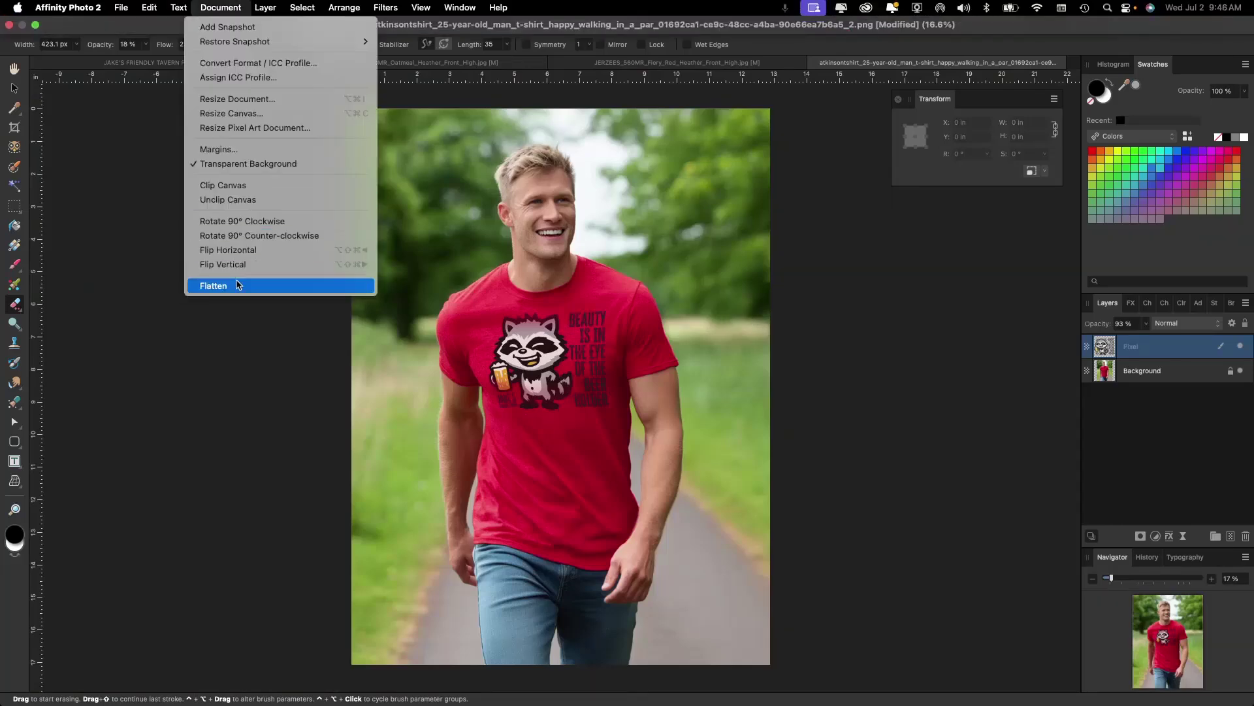
pyautogui.press('Escape')
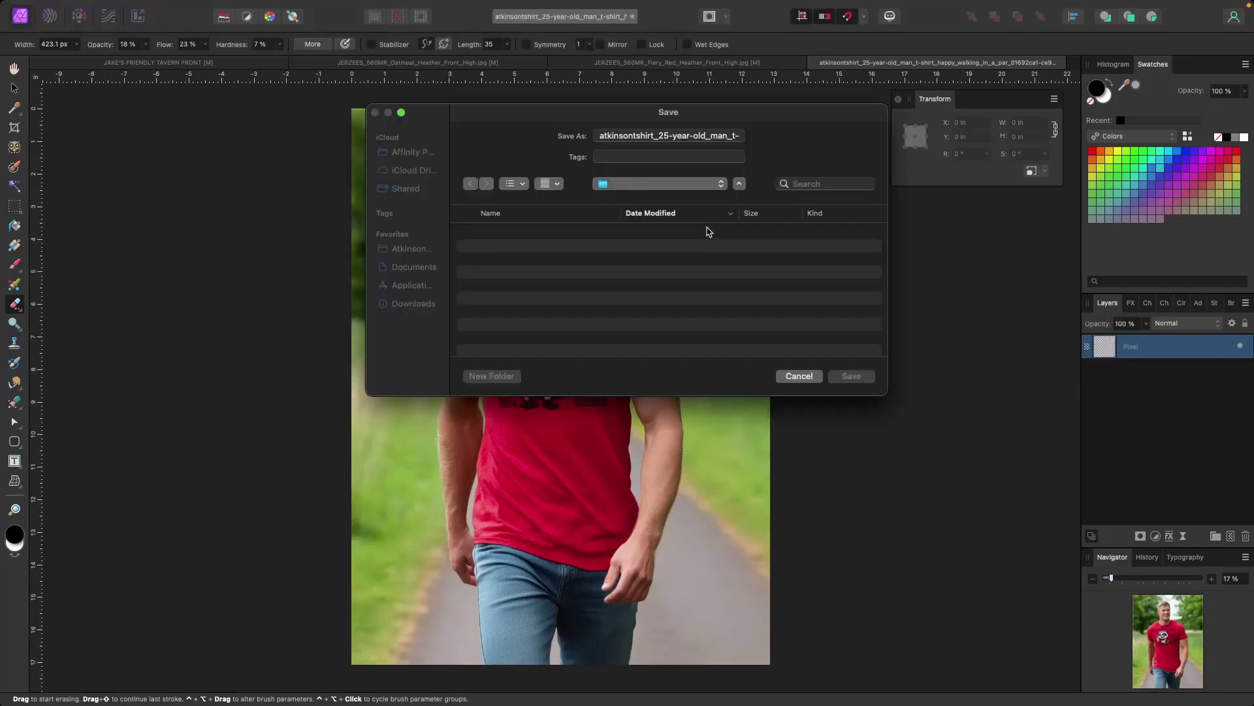
pyautogui.click(638, 183)
pyautogui.click(668, 311)
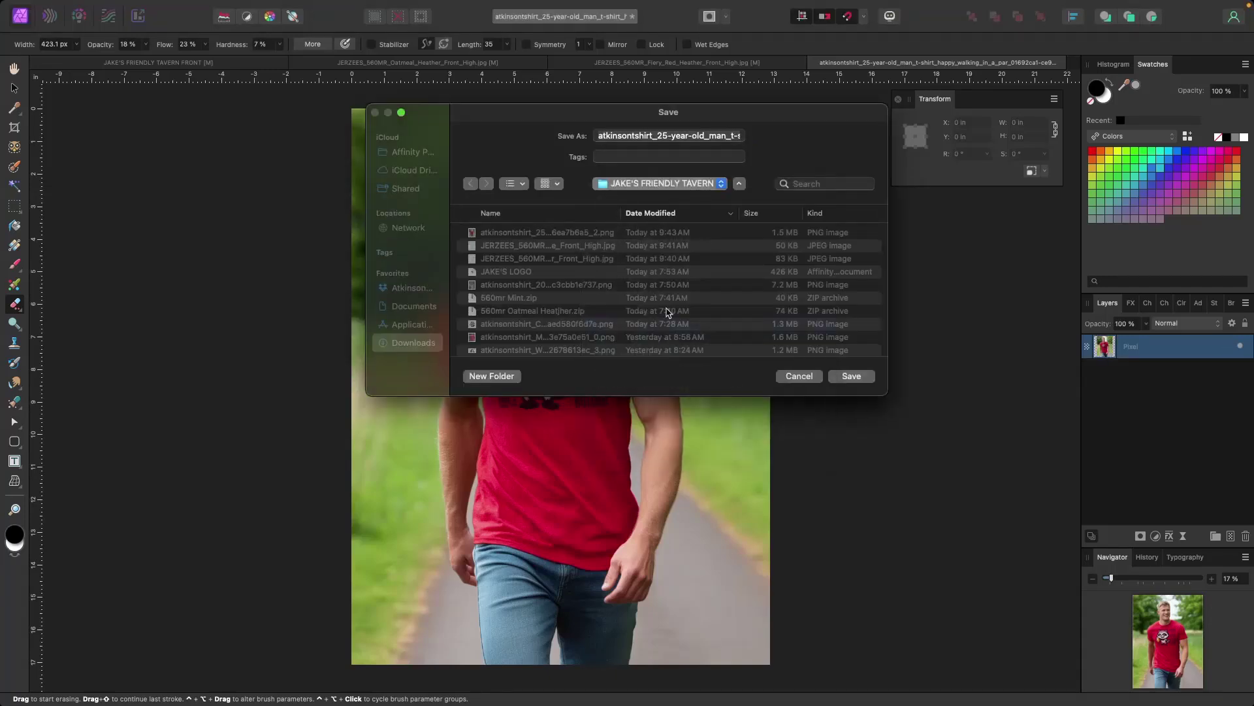
pyautogui.press('capslock')
pyautogui.write('JAKE DEMO')
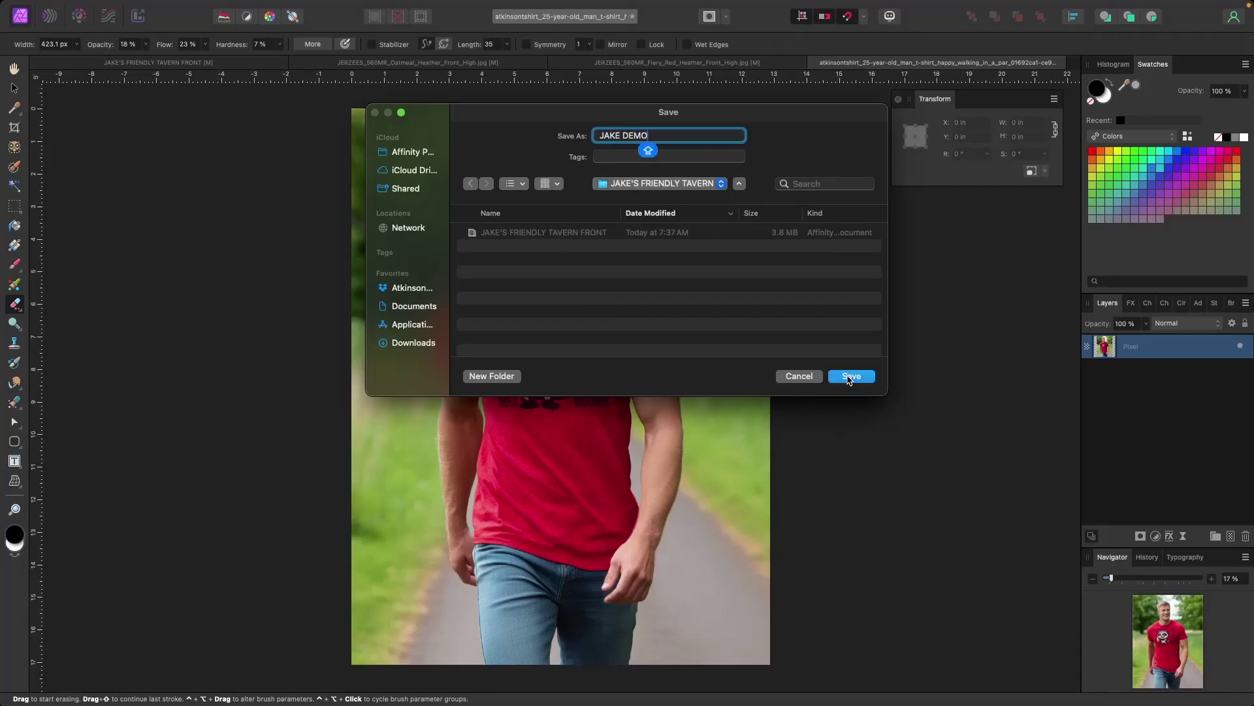
pyautogui.click(850, 377)
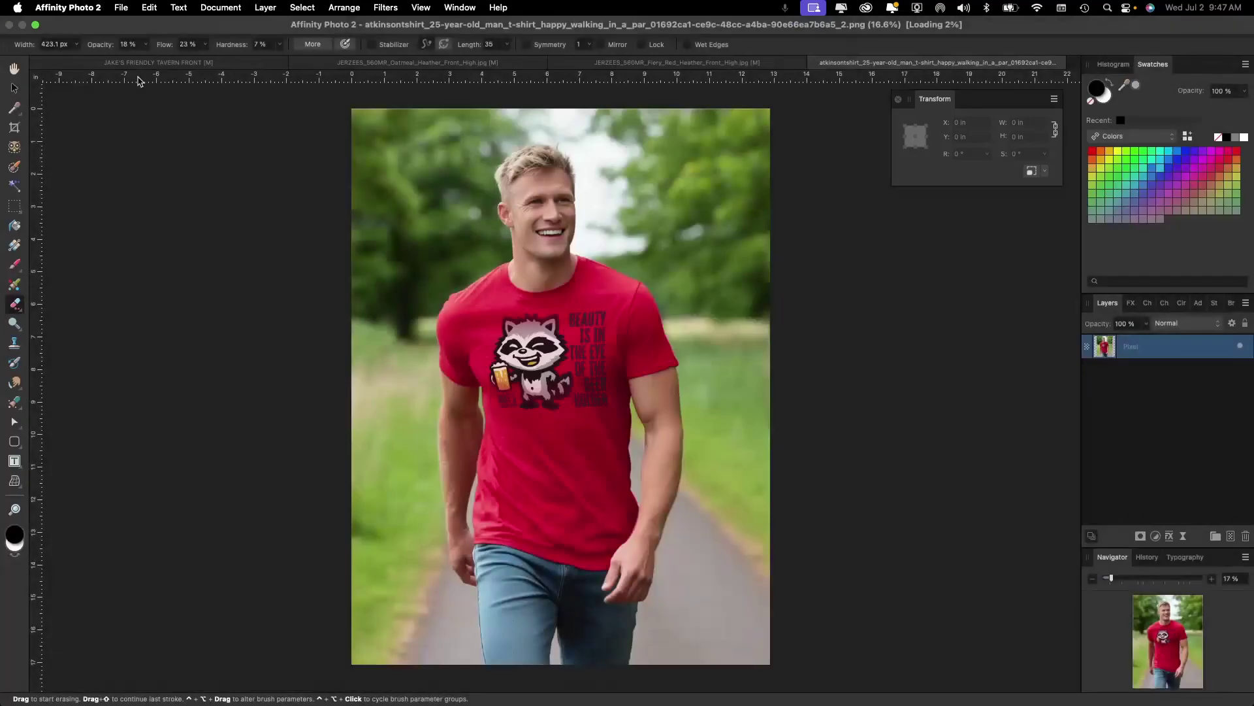
# Step: Export an image copy of JAKE DEMO to the chosen folder
pyautogui.click(121, 7)
pyautogui.click(150, 388)
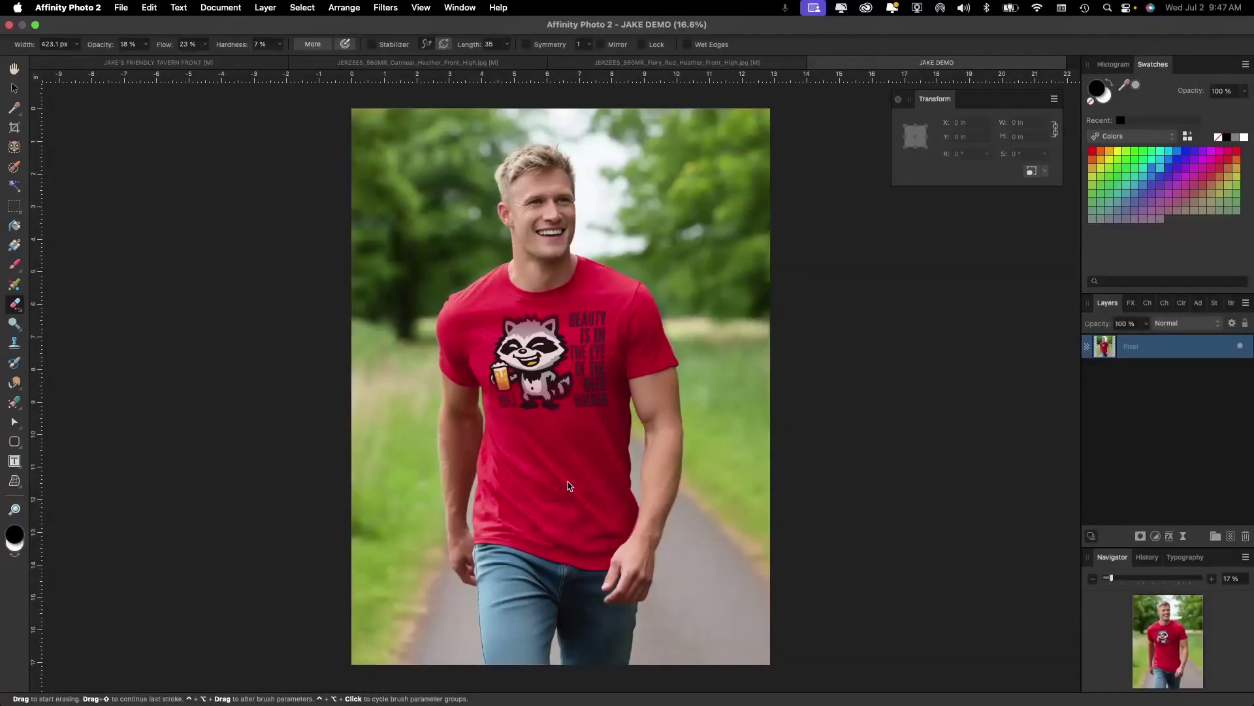
pyautogui.click(854, 477)
pyautogui.click(664, 272)
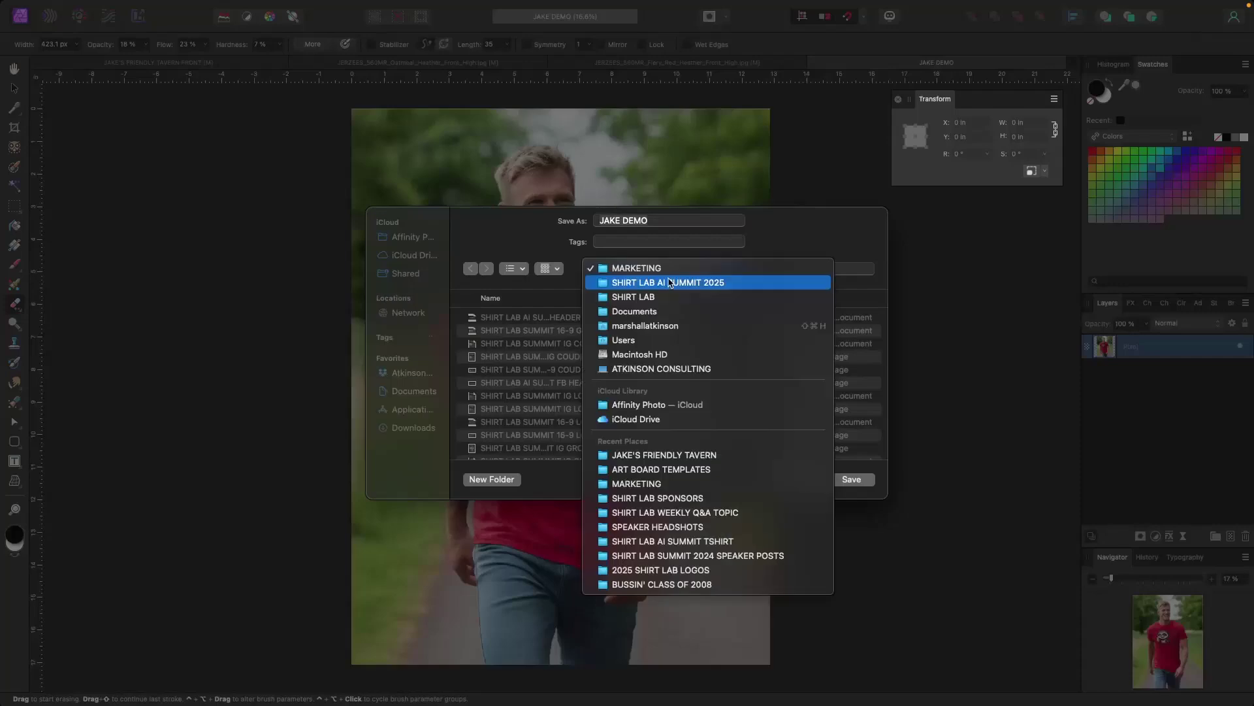
pyautogui.click(686, 277)
pyautogui.click(840, 479)
pyautogui.moveTo(356, 683)
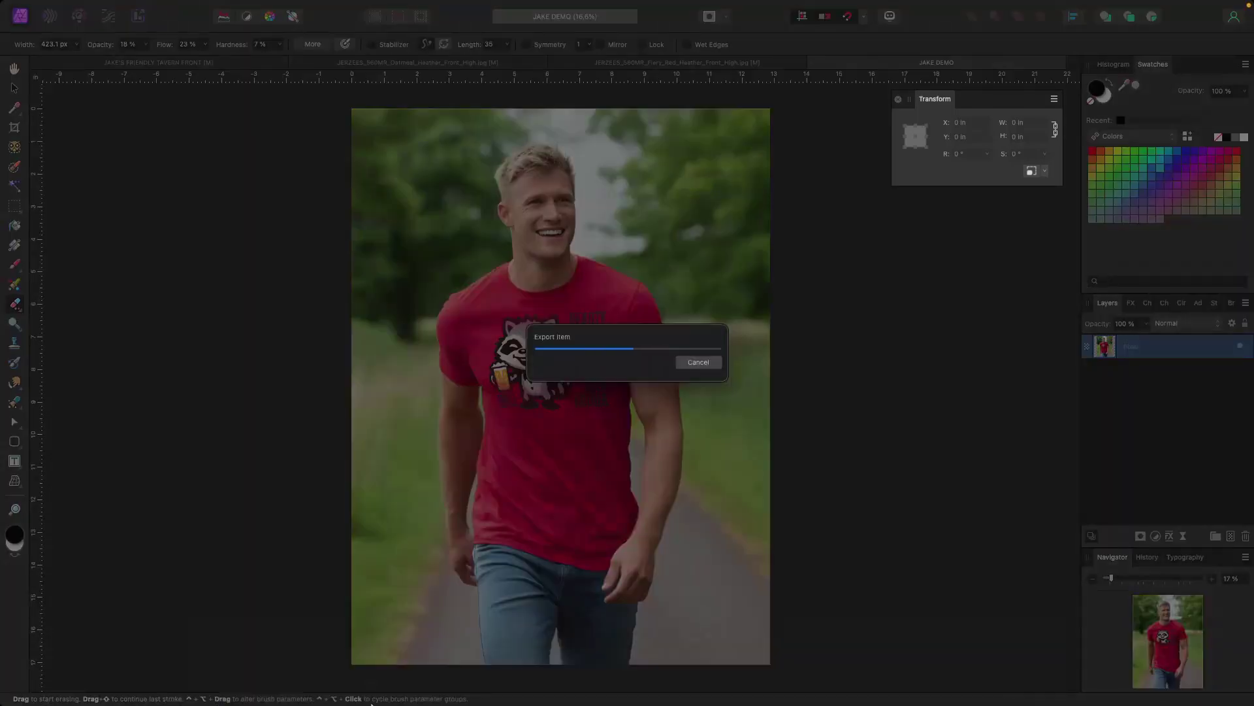
# Step: Upload JAKE DEMO.png into Midjourney's image editor
pyautogui.click(325, 678)
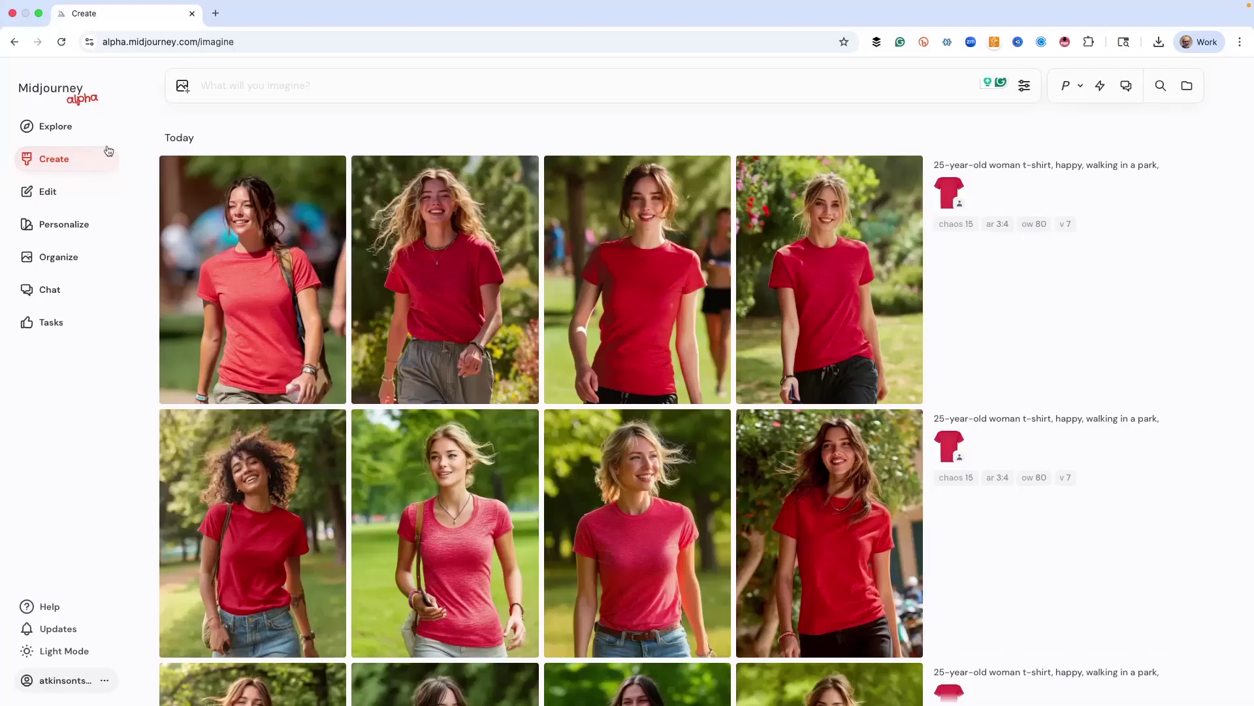
pyautogui.click(59, 191)
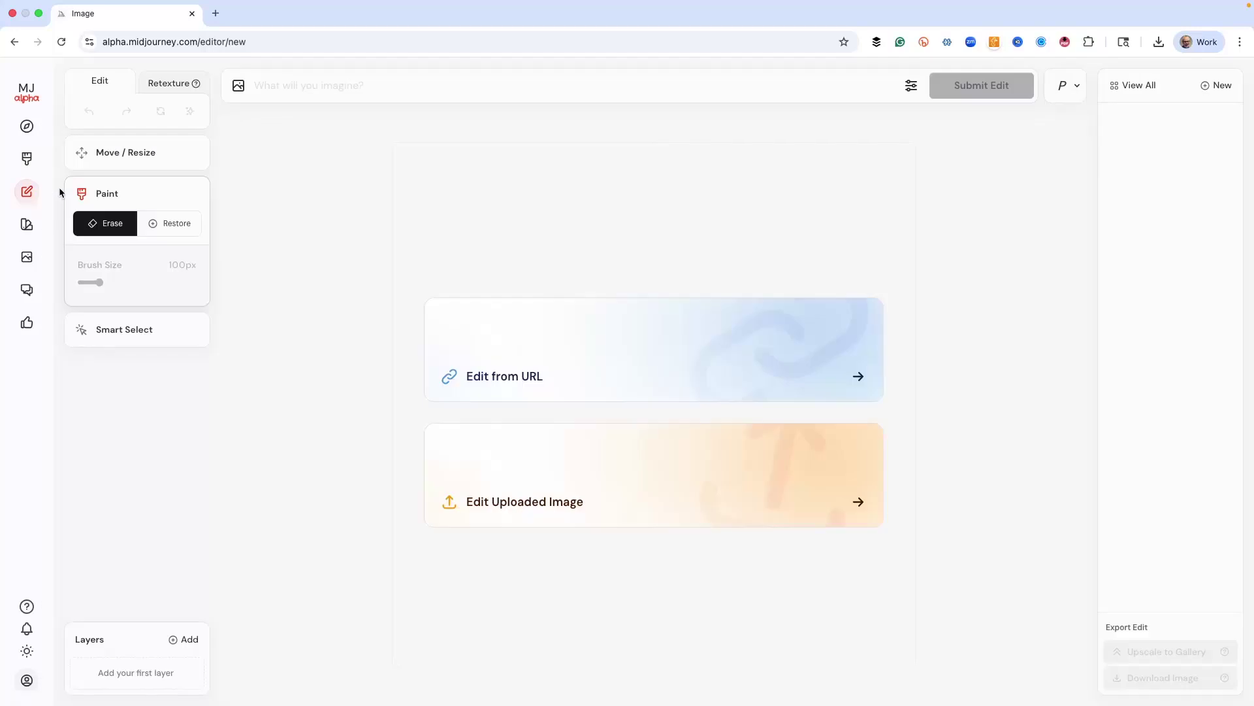
pyautogui.click(586, 502)
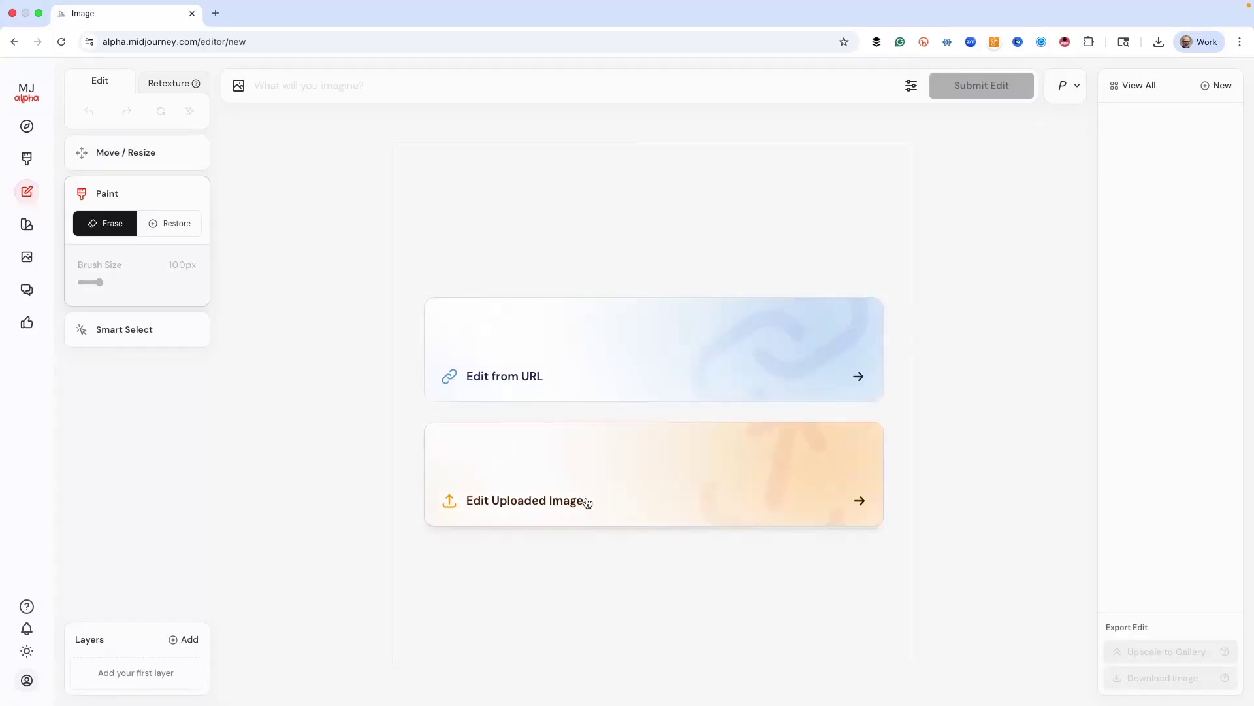
pyautogui.click(443, 294)
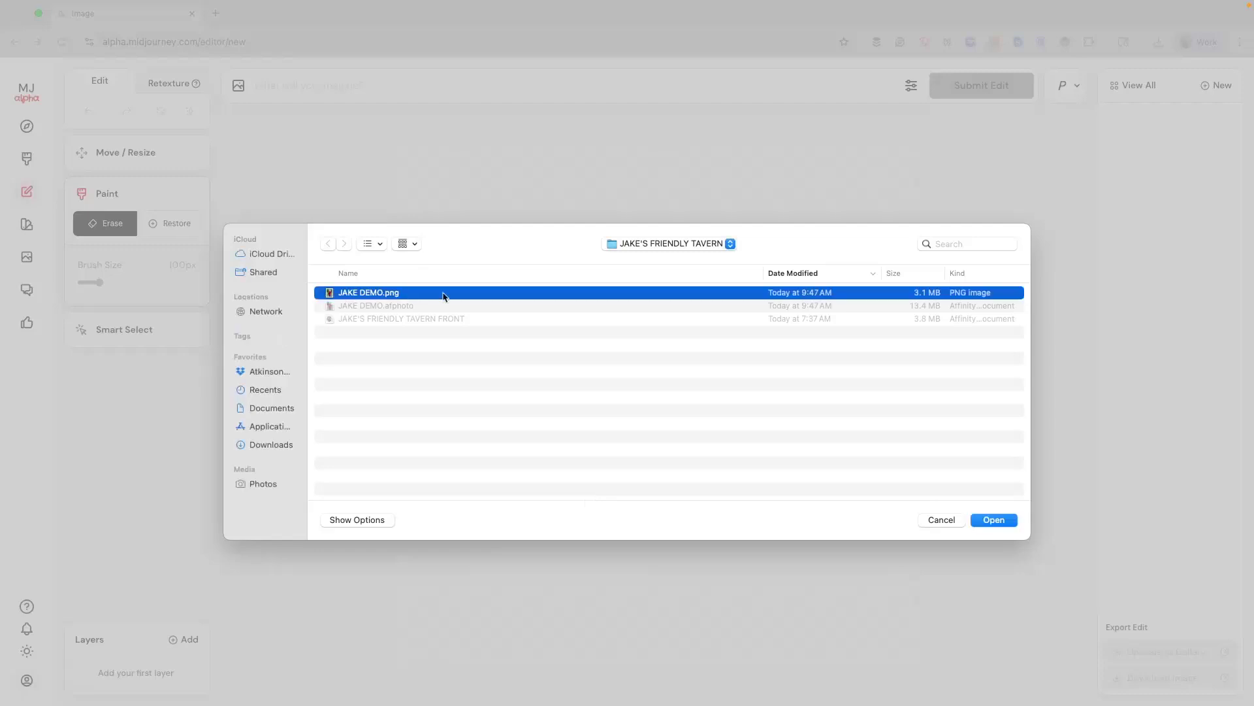
pyautogui.click(993, 520)
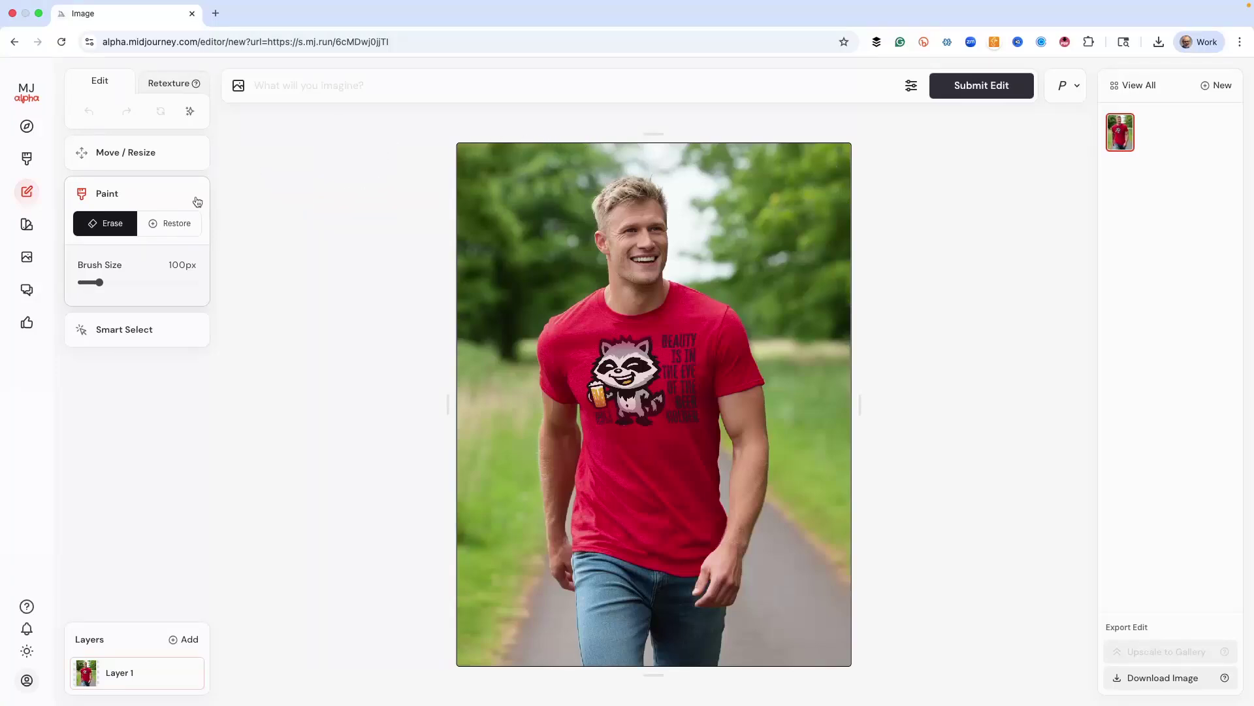
# Step: Erase the top-right corner with a 55px brush, generate 'man walking in park' edits, and upscale one
pyautogui.moveTo(100, 286); pyautogui.dragTo(85, 283)
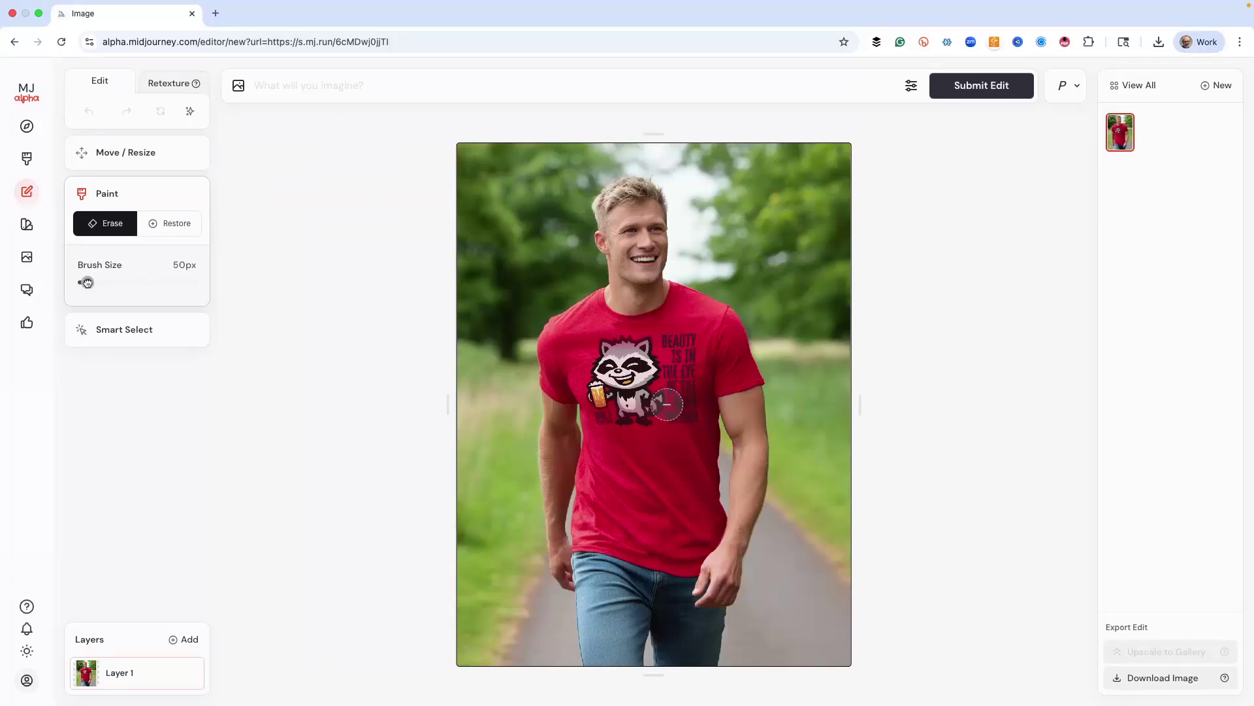
pyautogui.moveTo(834, 169); pyautogui.dragTo(839, 155)
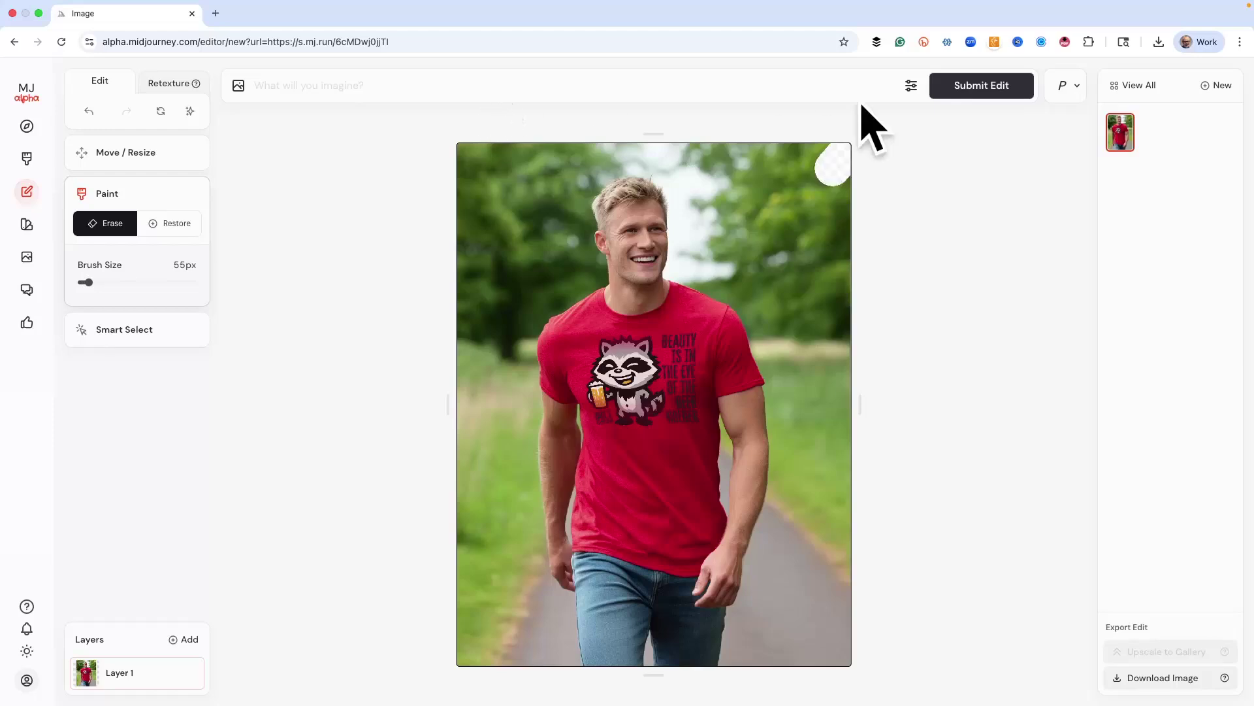
pyautogui.click(980, 92)
pyautogui.click(300, 92)
pyautogui.write('man walking in park')
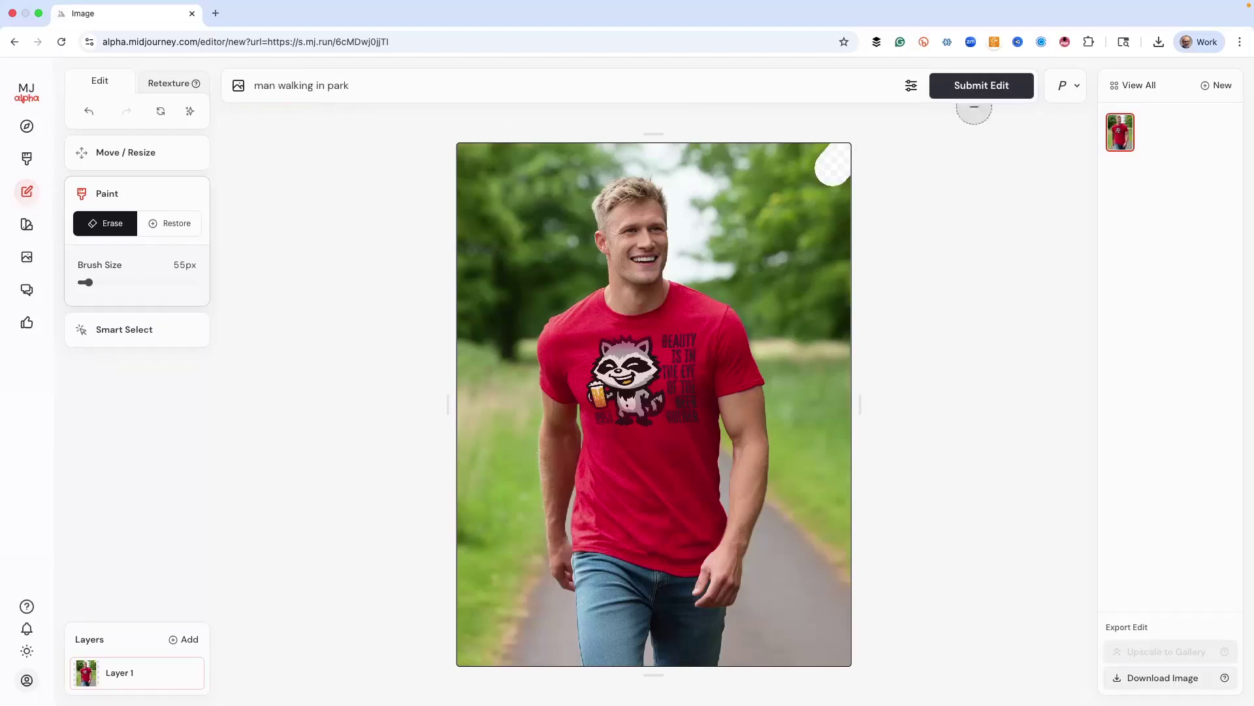
pyautogui.click(978, 90)
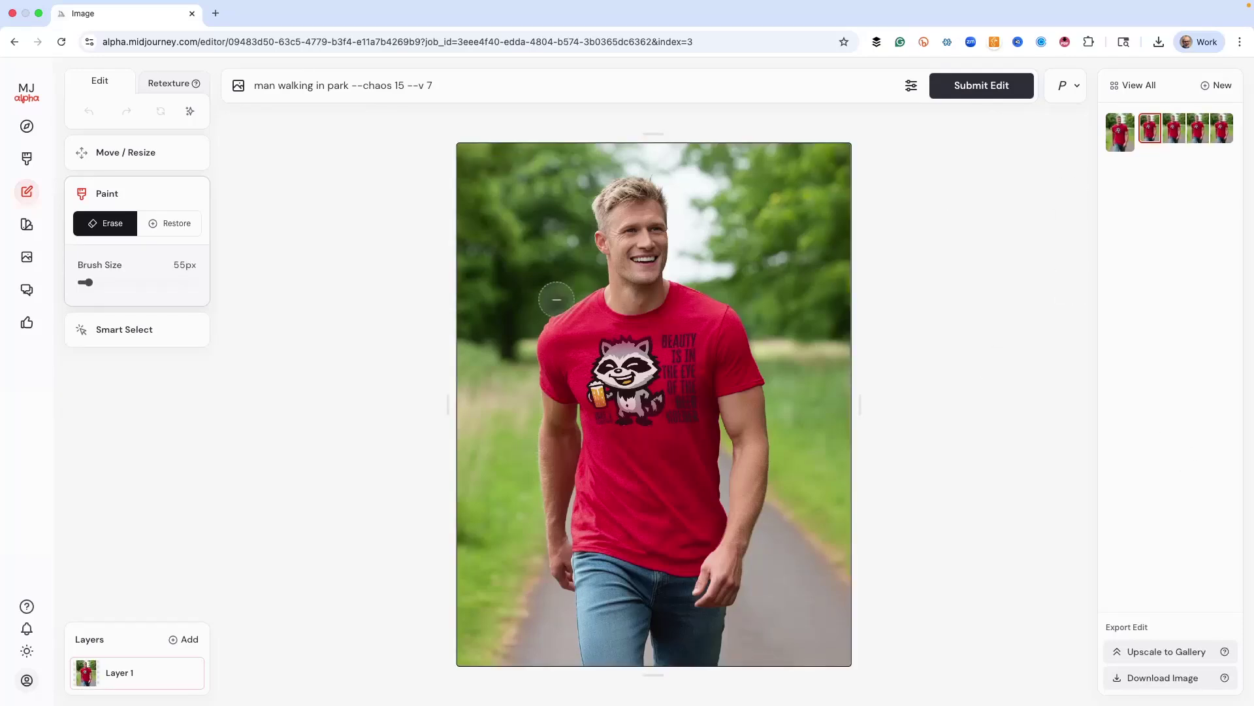
pyautogui.click(1161, 654)
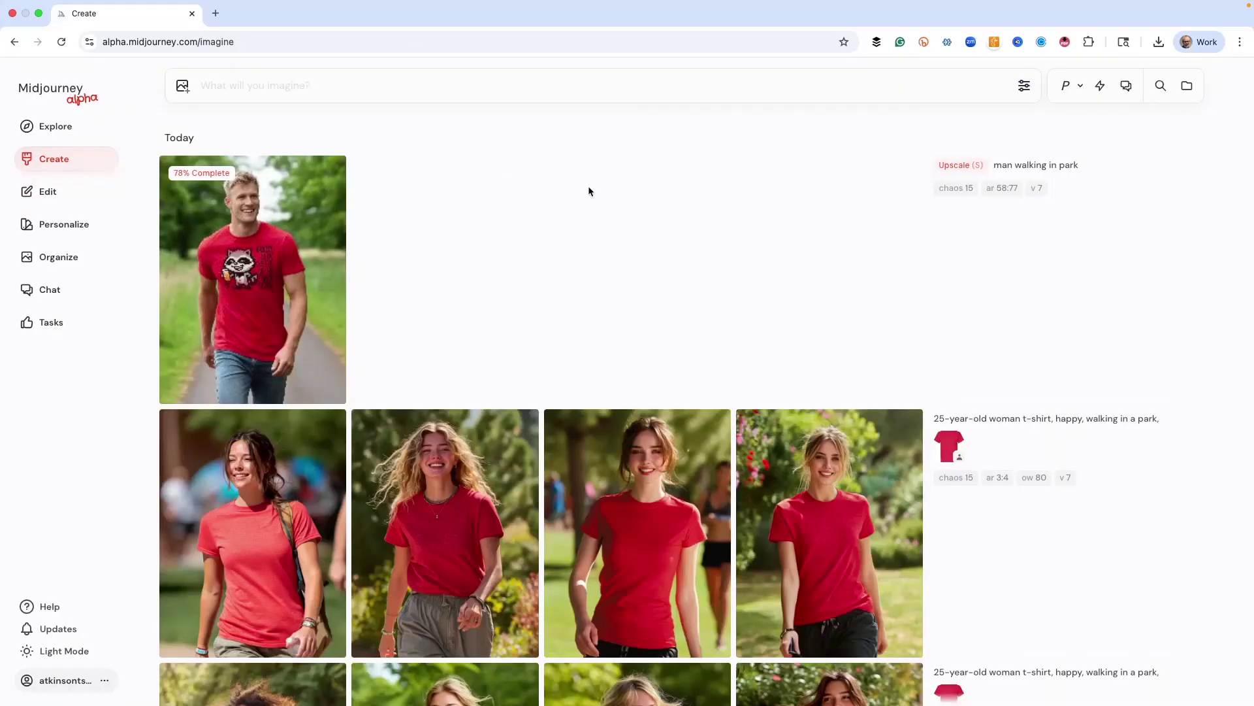
# Step: Wait for the raccoon-shirt 'man walking in park' upscale to finish in the Create feed
pyautogui.moveTo(237, 304)
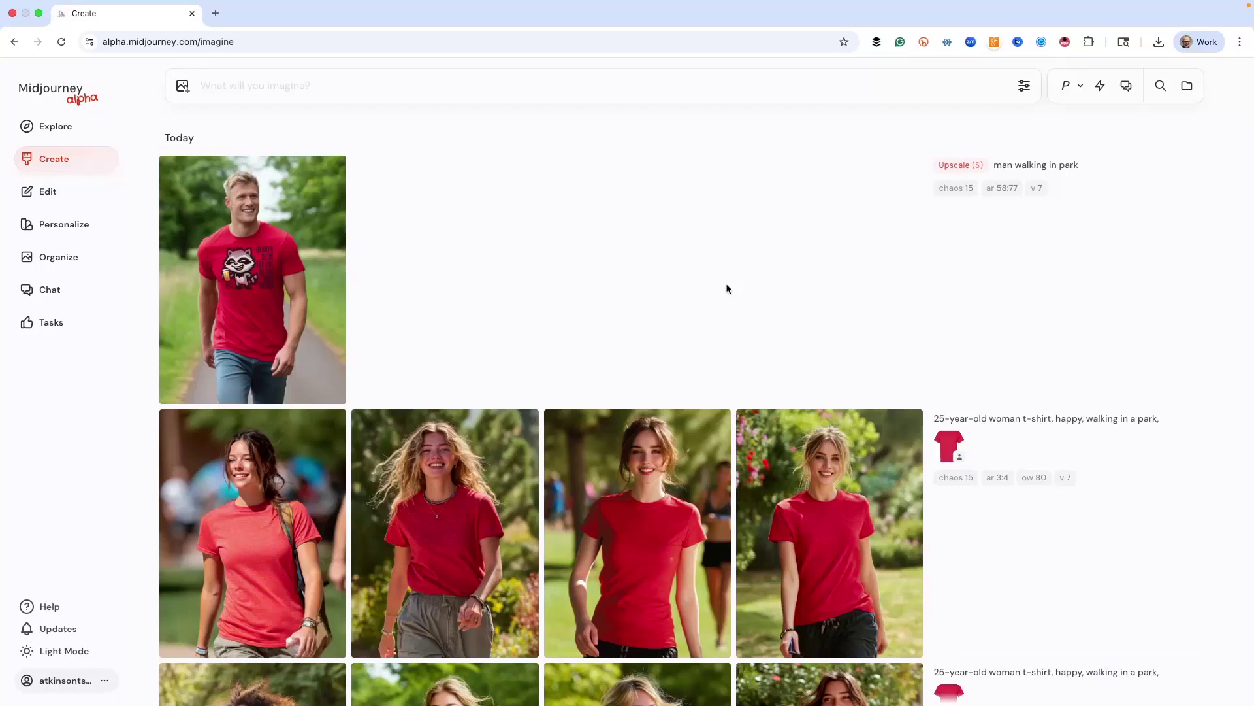
pyautogui.moveTo(340, 167)
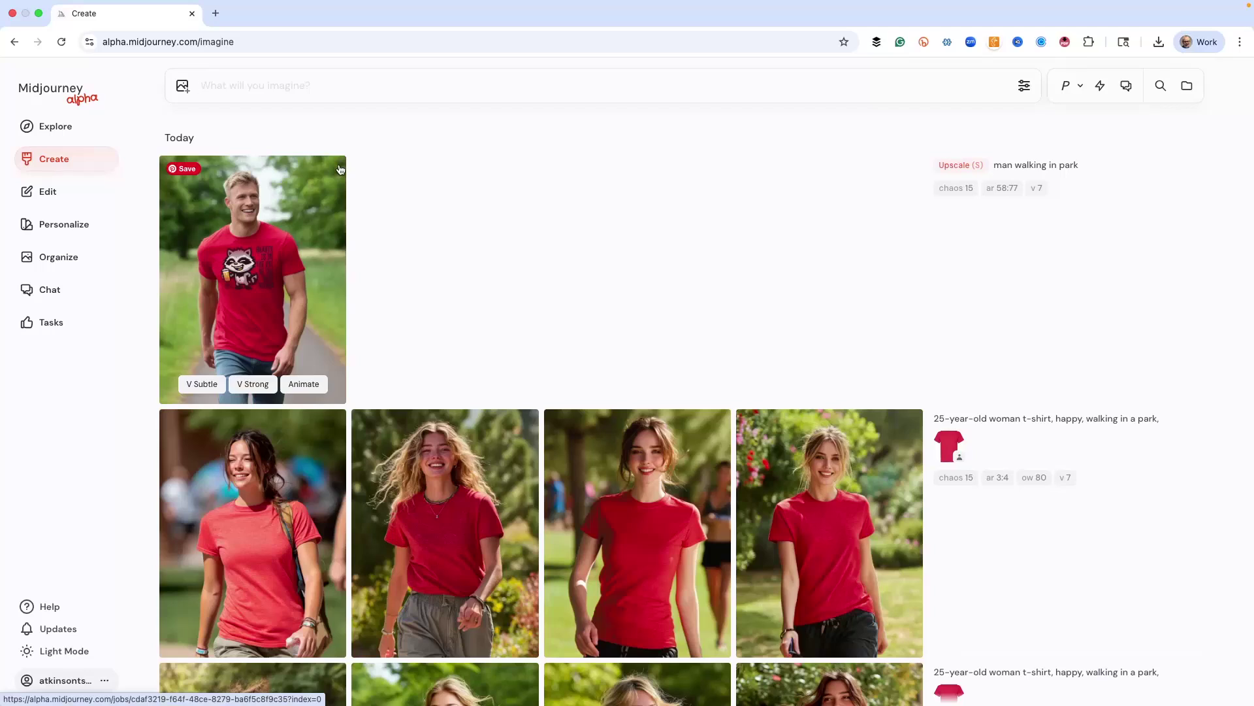
# Step: Open the man's upscaled image and animate it automatically at low and high motion
pyautogui.click(240, 277)
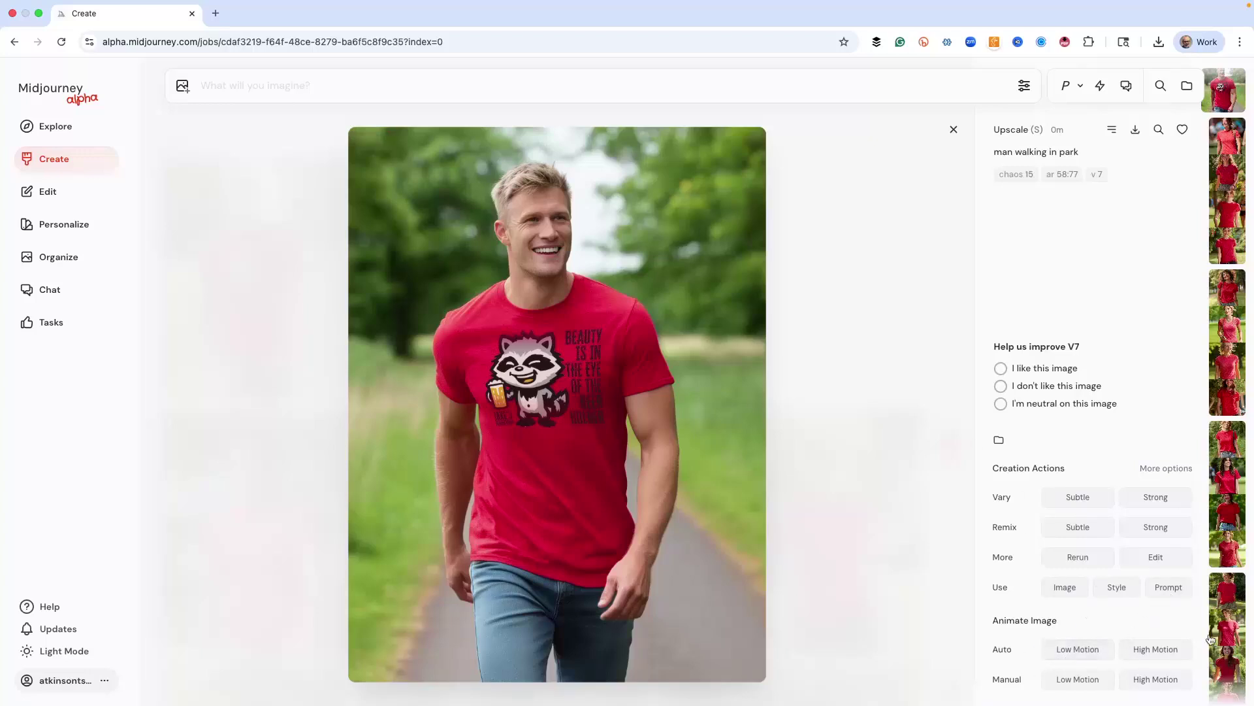
pyautogui.click(1068, 651)
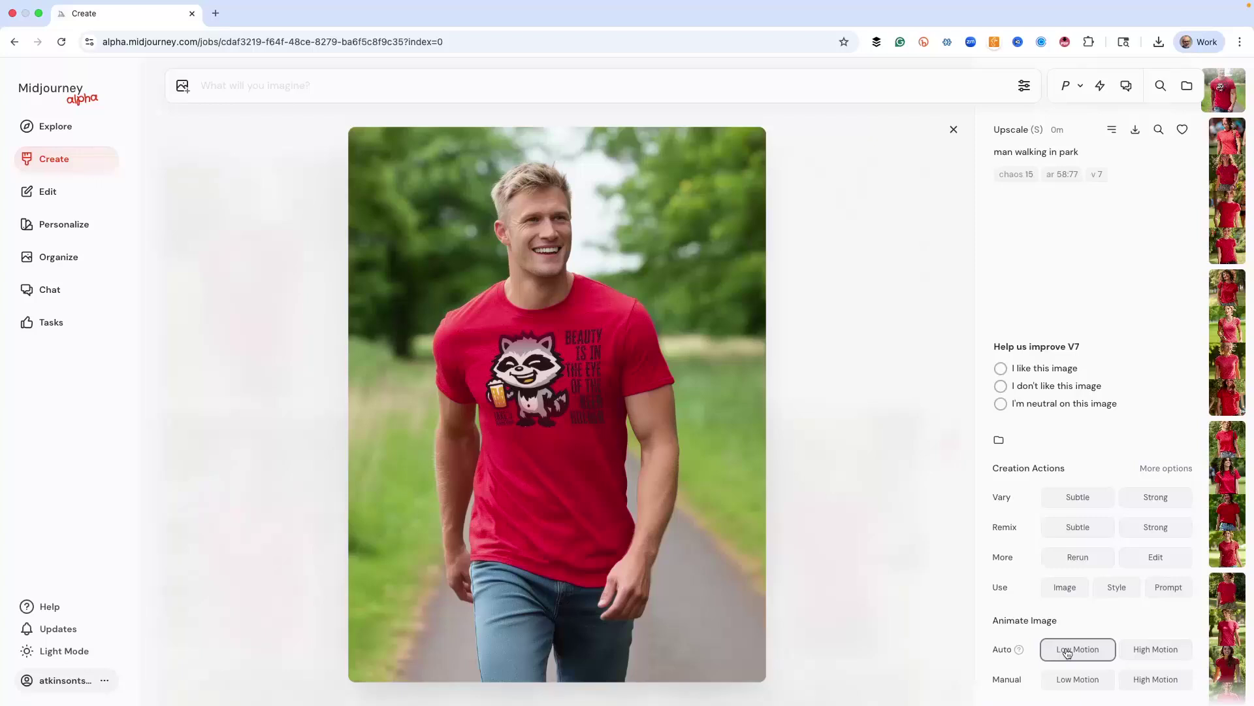
pyautogui.click(1159, 653)
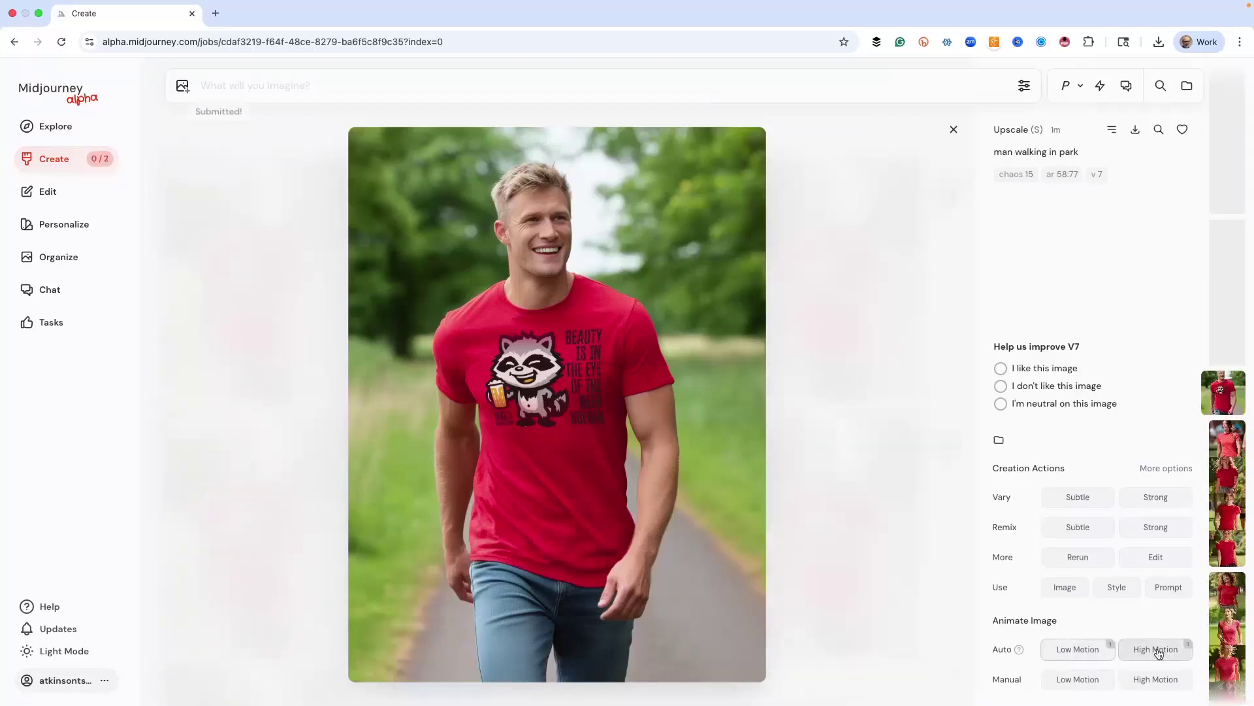
# Step: Queue a manual low-motion animation with the prompt 'man dancing in park'
pyautogui.click(1065, 680)
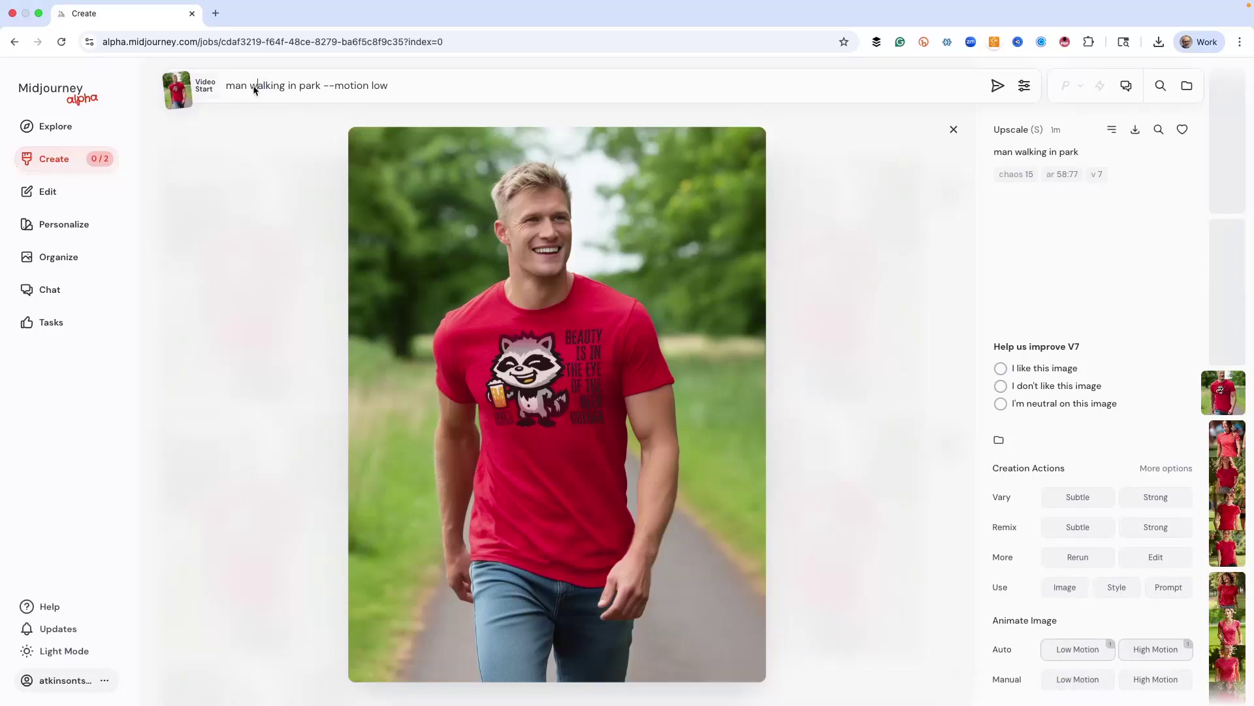
pyautogui.moveTo(250, 90); pyautogui.dragTo(322, 92)
pyautogui.write('running')
pyautogui.press('BackSpace')
pyautogui.press('BackSpace')
pyautogui.press('BackSpace')
pyautogui.press('BackSpace')
pyautogui.press('BackSpace')
pyautogui.press('Return')
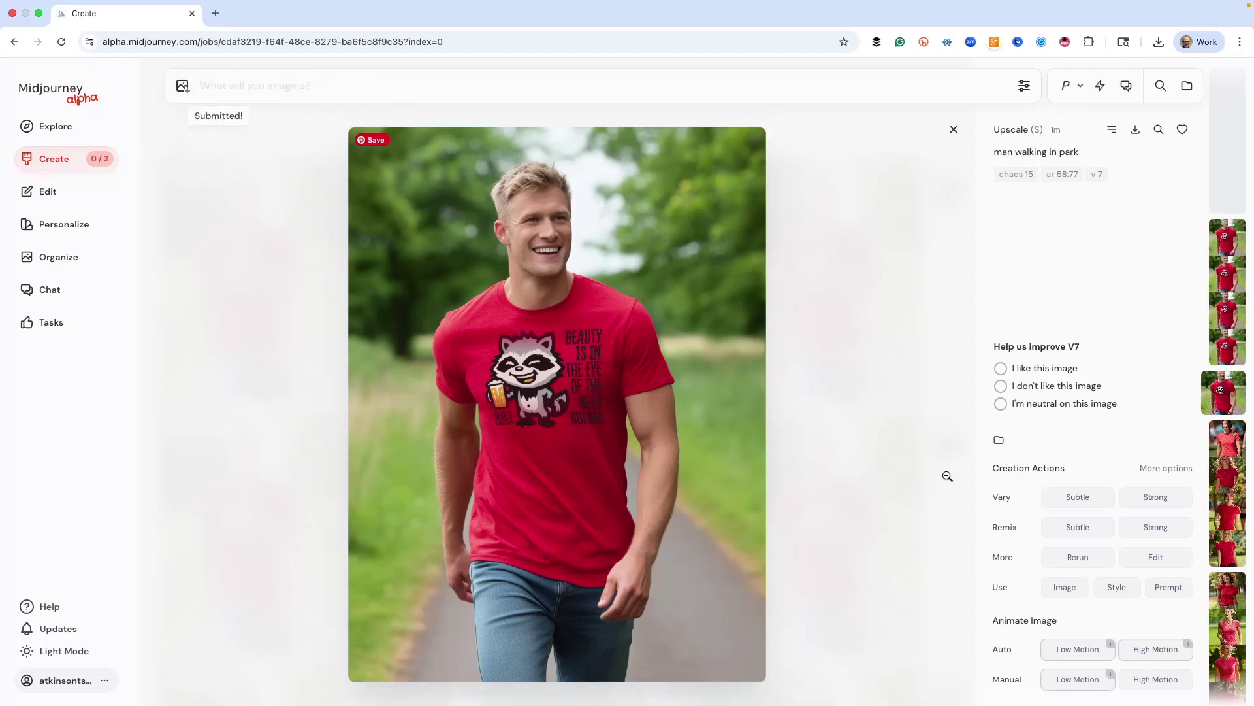
# Step: Queue a manual high-motion 'man dancing in park' animation and close the detail view
pyautogui.click(1165, 683)
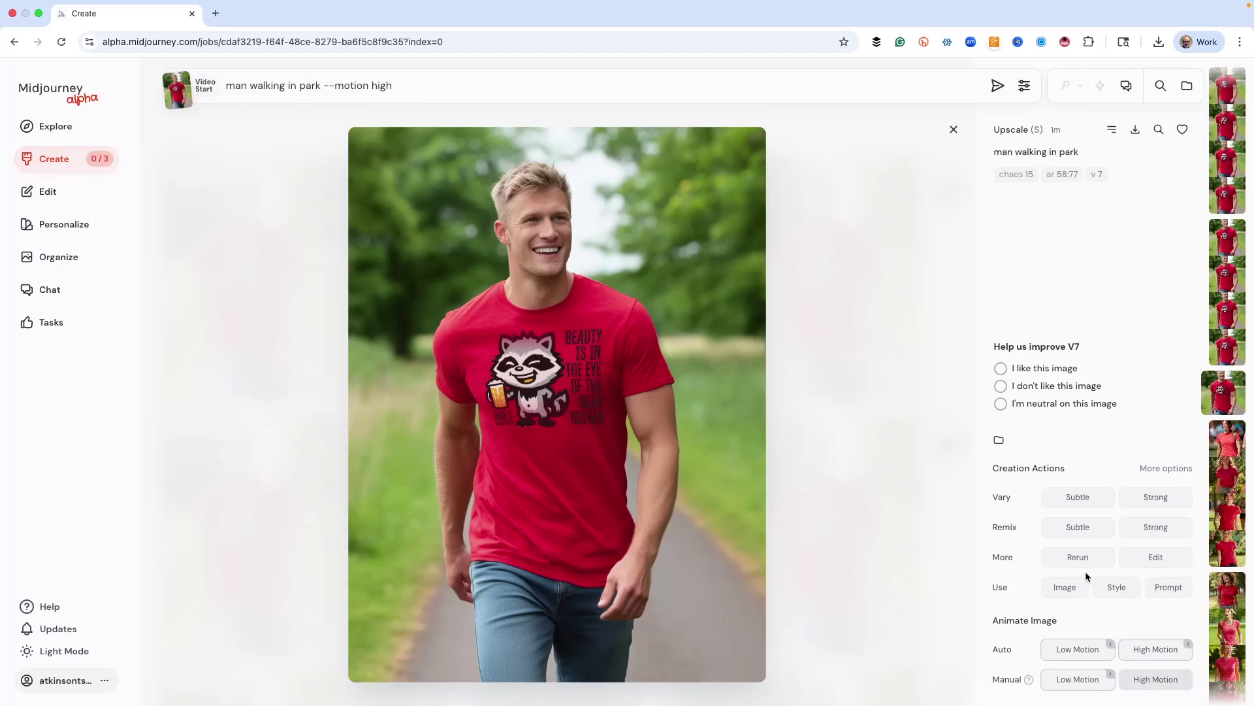
pyautogui.doubleClick(253, 88)
pyautogui.write('dancing')
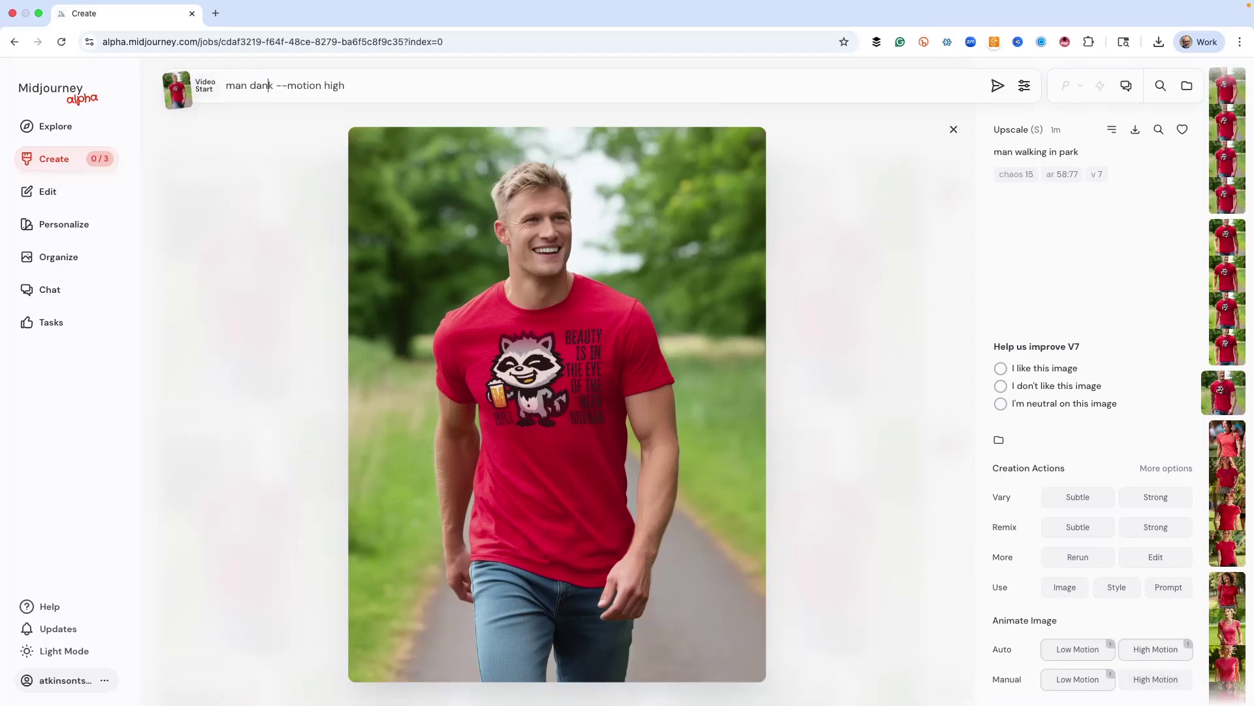
pyautogui.press('Return')
pyautogui.click(48, 160)
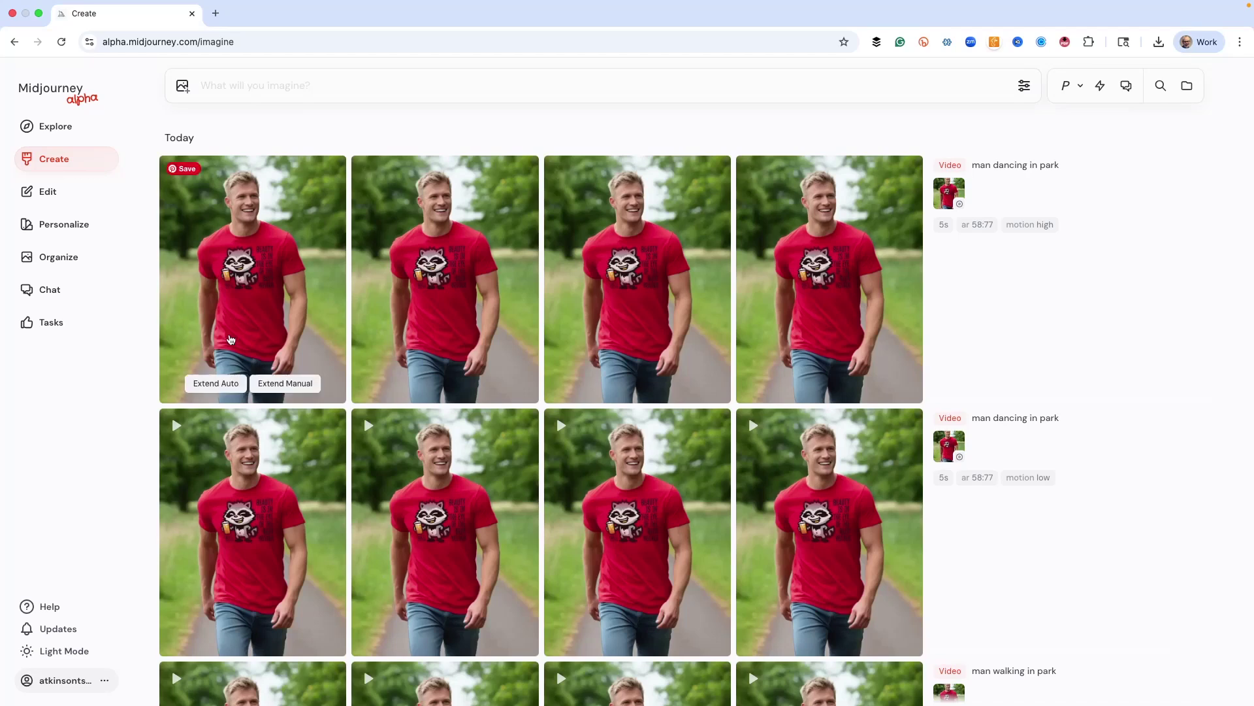
pyautogui.scroll(-5, 494, 349)
pyautogui.scroll(-3, 494, 349)
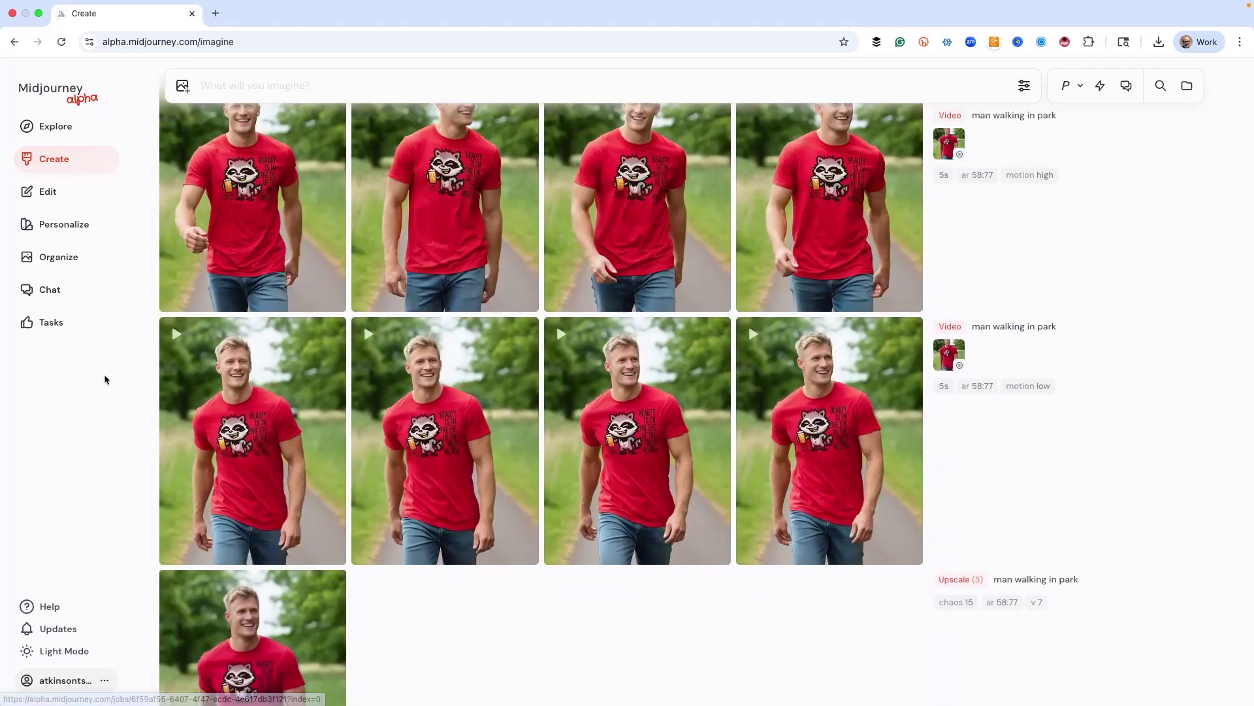
pyautogui.moveTo(652, 442)
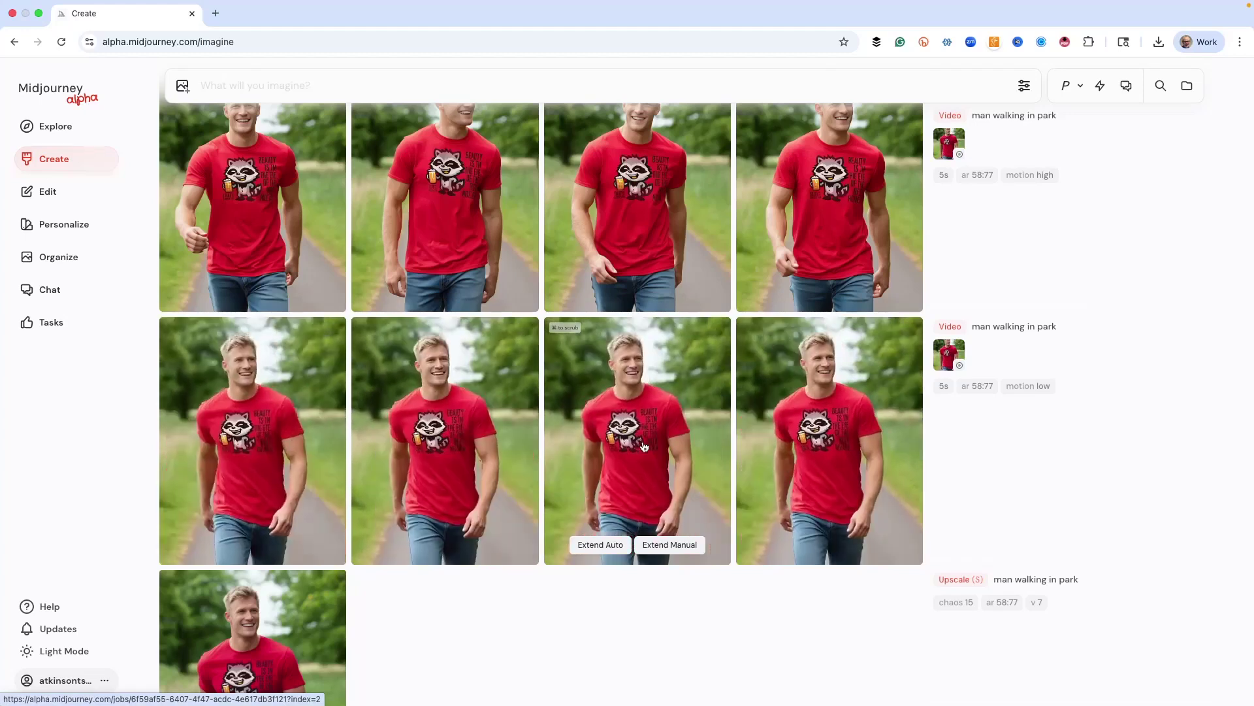
pyautogui.scroll(3, 637, 425)
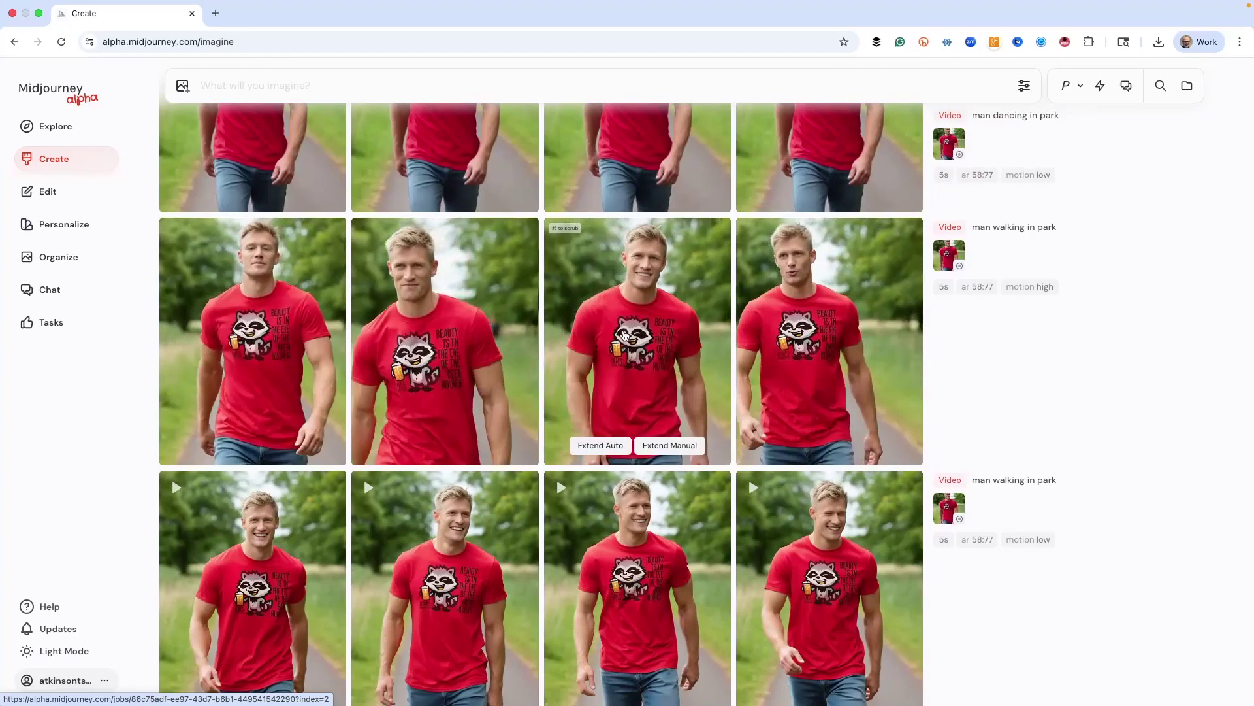
pyautogui.scroll(3, 623, 334)
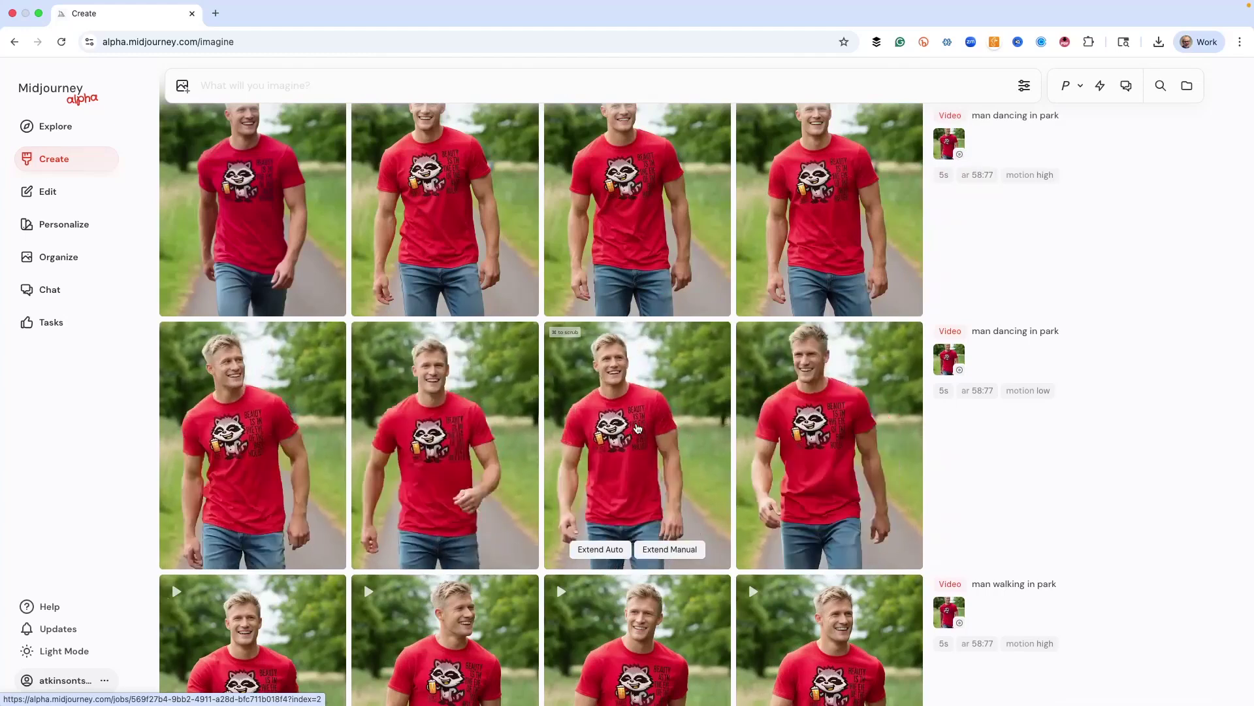
pyautogui.scroll(2, 638, 428)
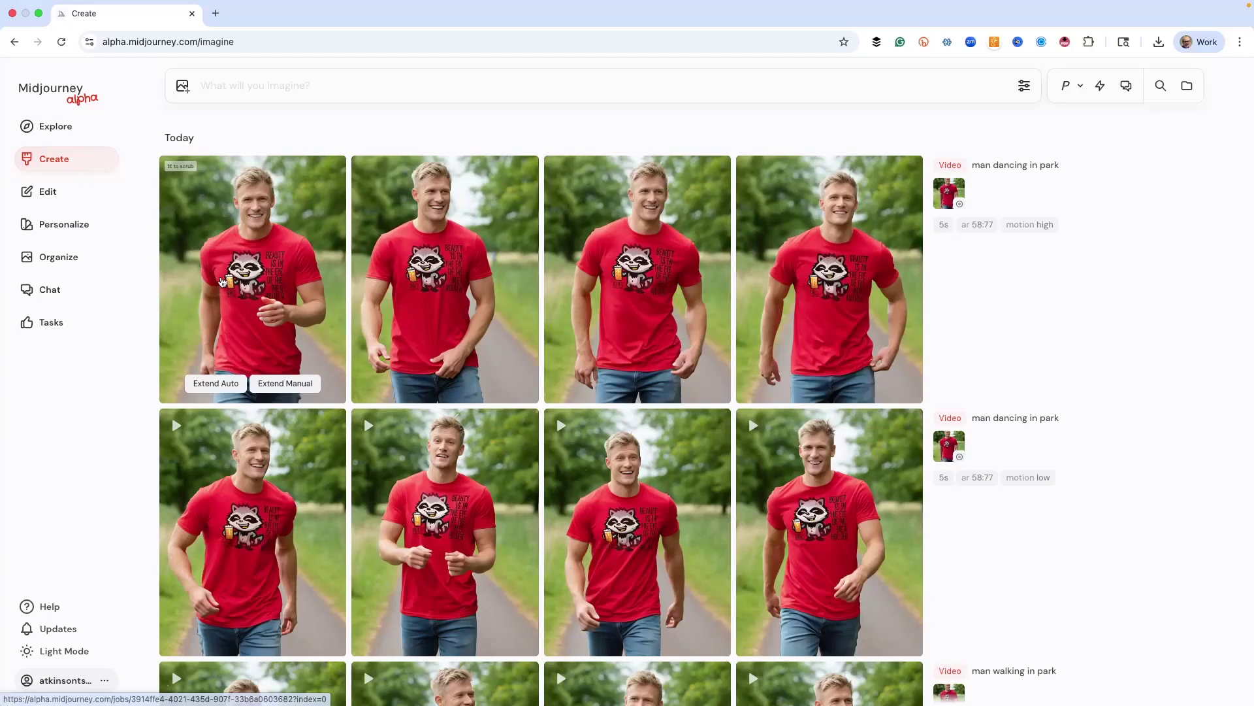
pyautogui.click(221, 279)
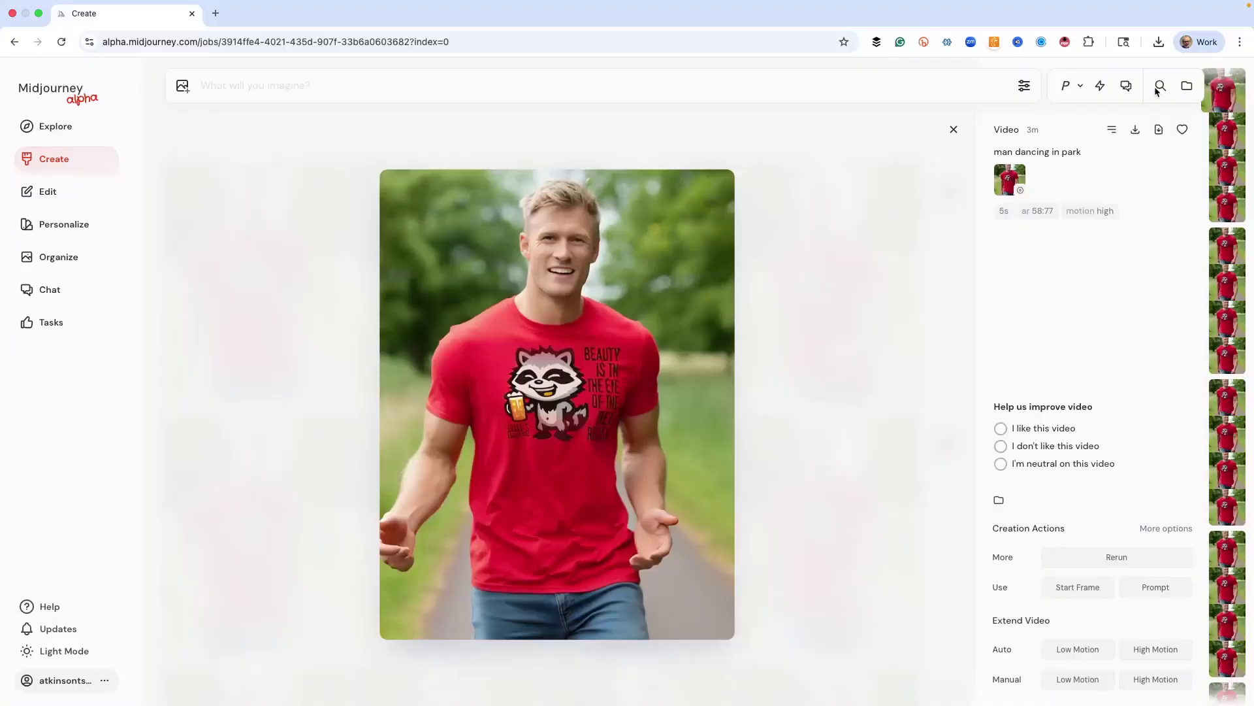
# Step: Extend the dancing video at high motion with prompt 'man spinning 360 degrees', removing --motion high
pyautogui.click(1133, 682)
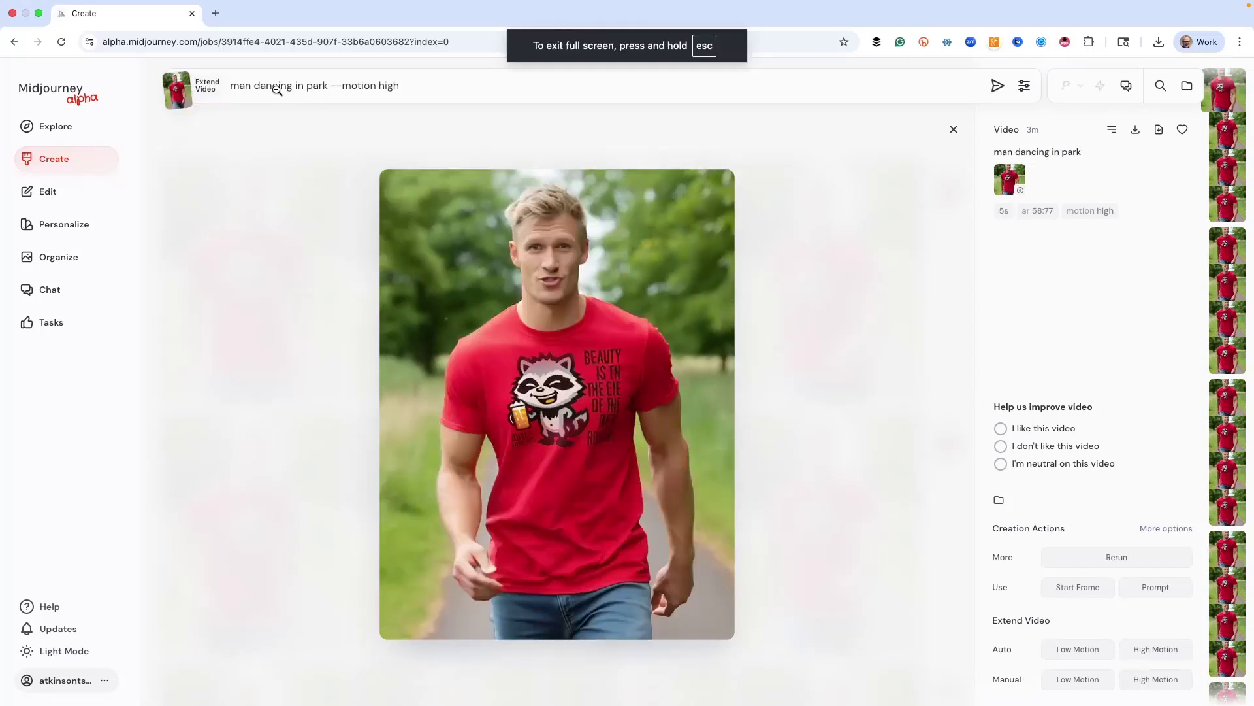
pyautogui.click(260, 88)
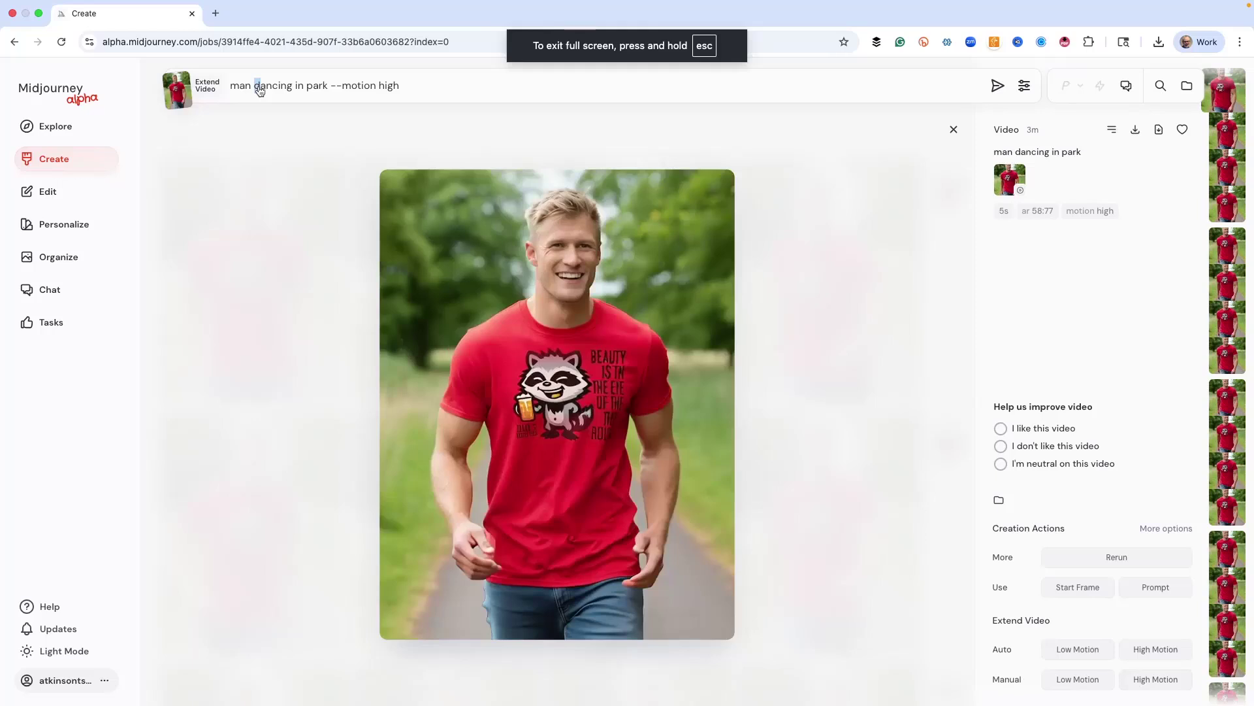
pyautogui.moveTo(260, 88); pyautogui.dragTo(321, 87)
pyautogui.write('spinn')
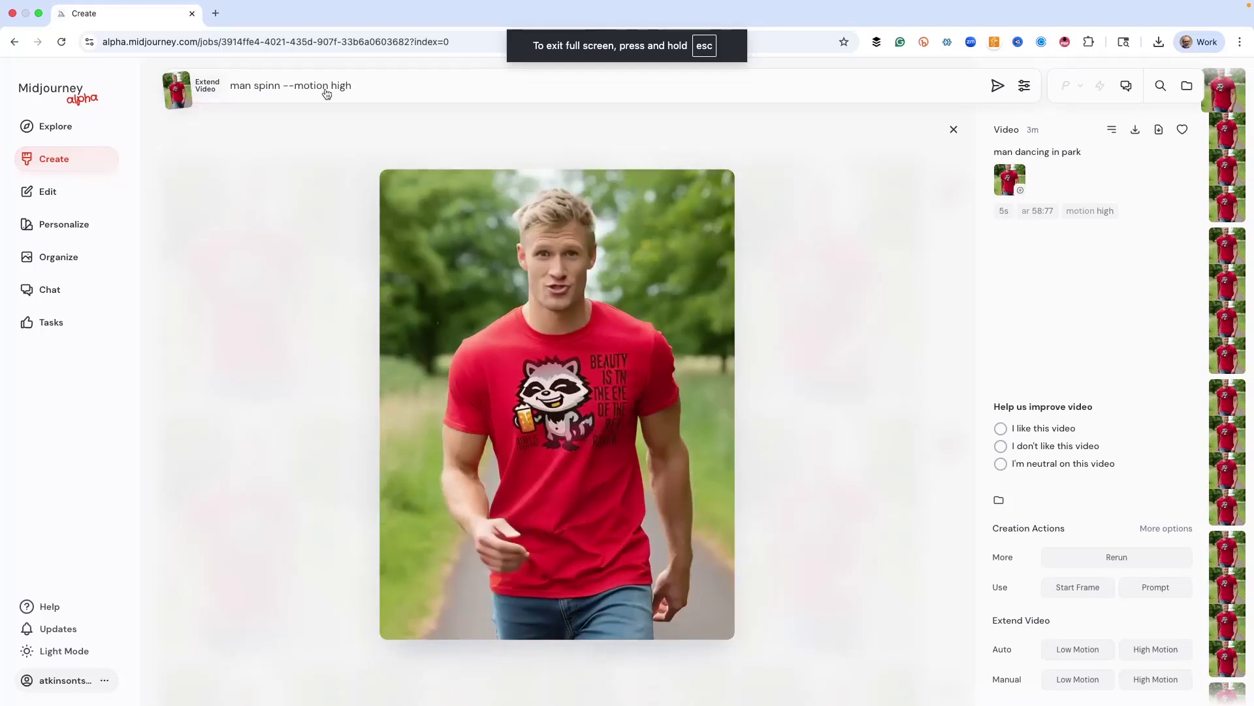
pyautogui.write('ing 360 degrees')
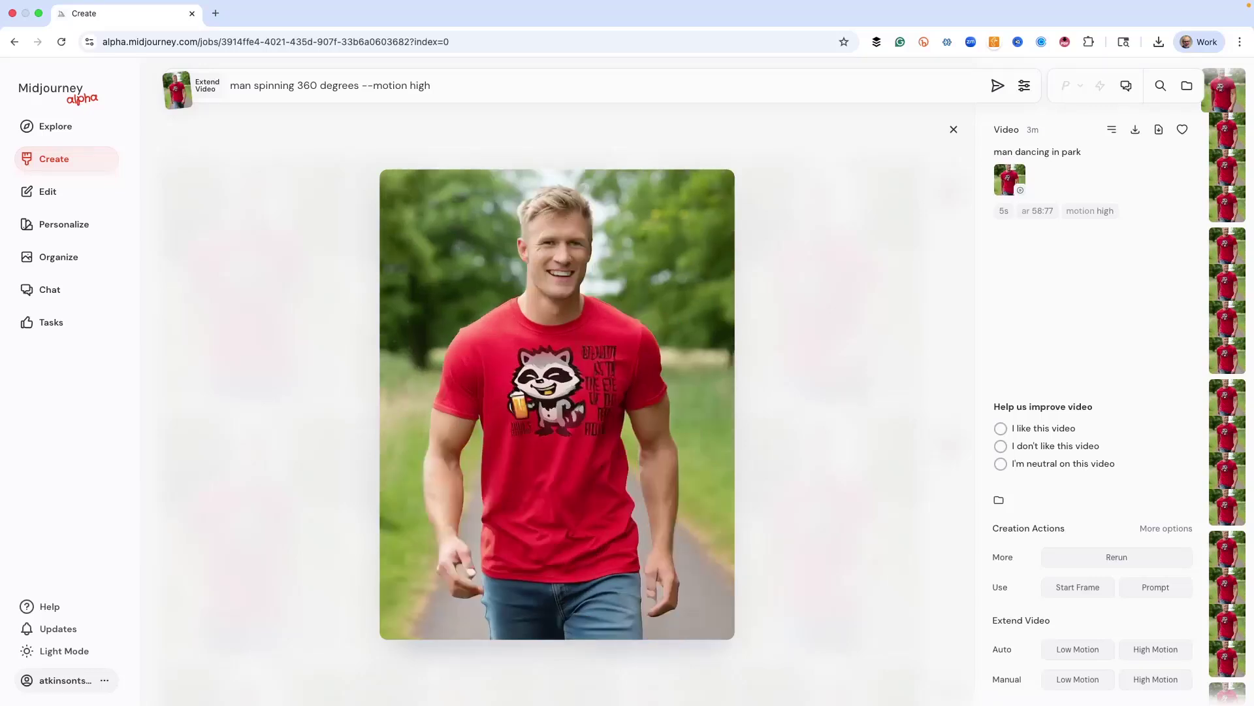
pyautogui.press('Delete')
pyautogui.press('Delete')
pyautogui.press('Delete')
pyautogui.press('Delete')
pyautogui.press('Delete')
pyautogui.press('Delete')
pyautogui.press('Delete')
pyautogui.press('Delete')
pyautogui.press('Delete')
pyautogui.press('Delete')
pyautogui.press('Delete')
pyautogui.press('Delete')
pyautogui.press('Delete')
pyautogui.press('Delete')
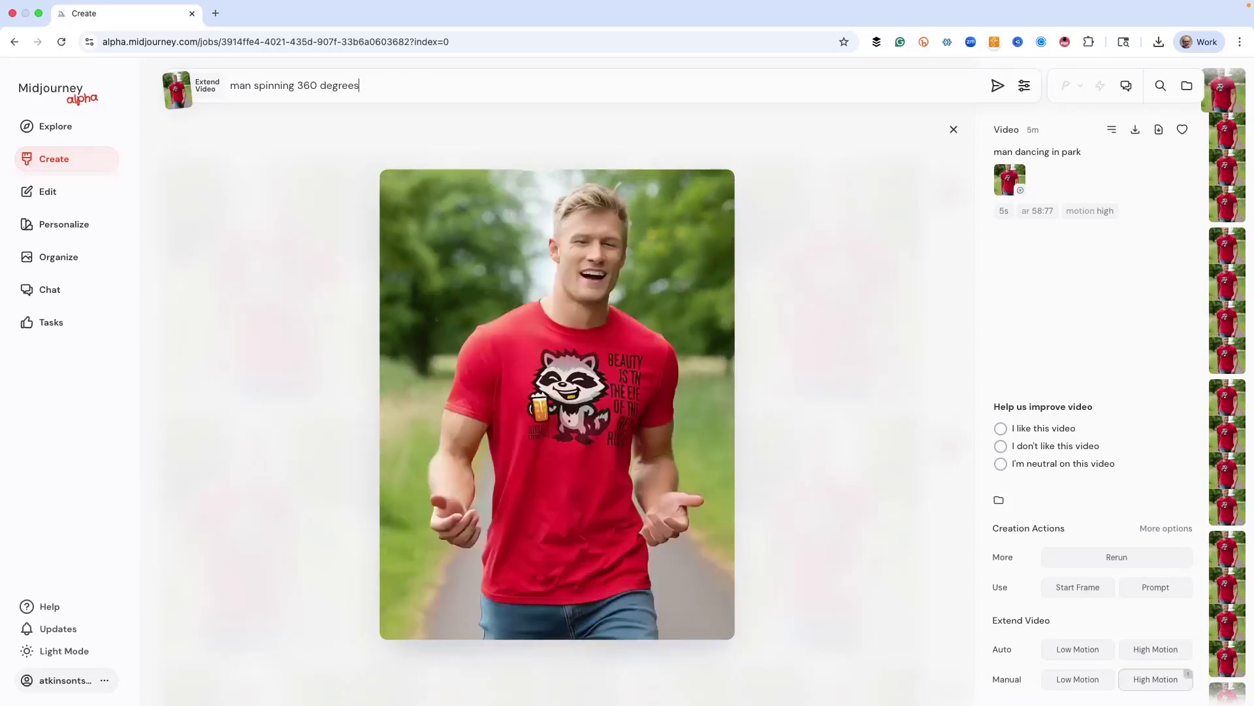
pyautogui.press('Return')
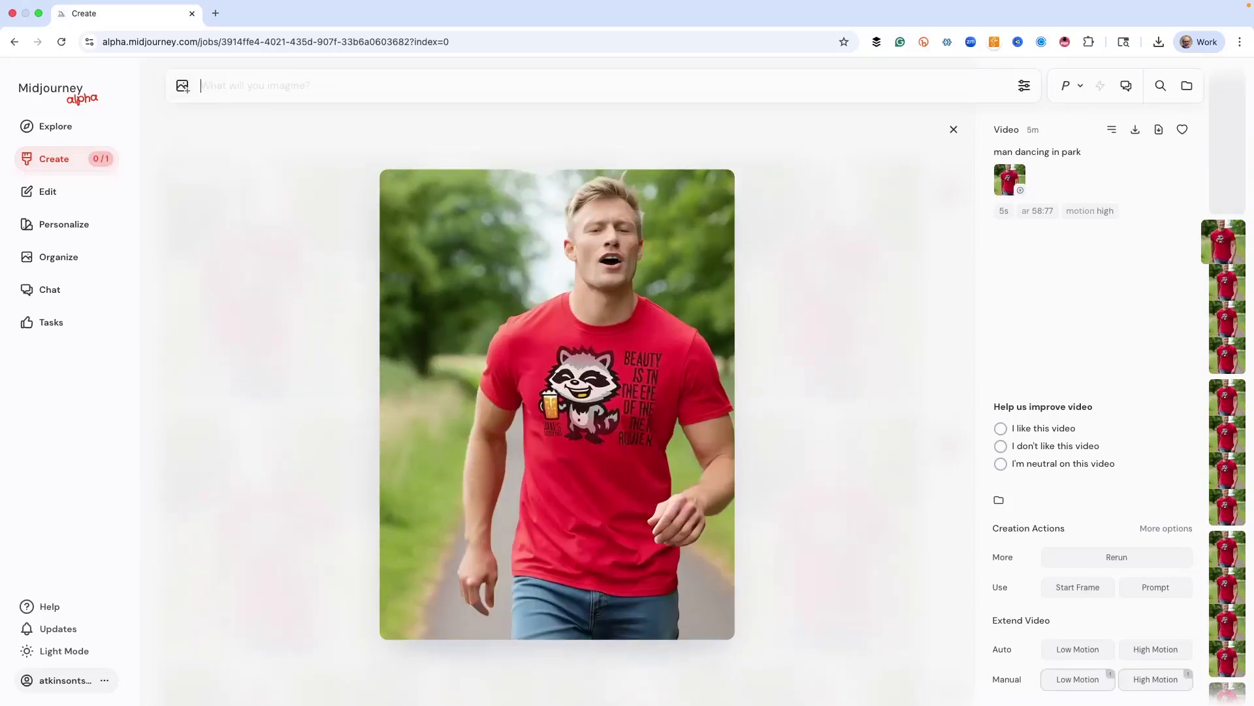
pyautogui.click(739, 134)
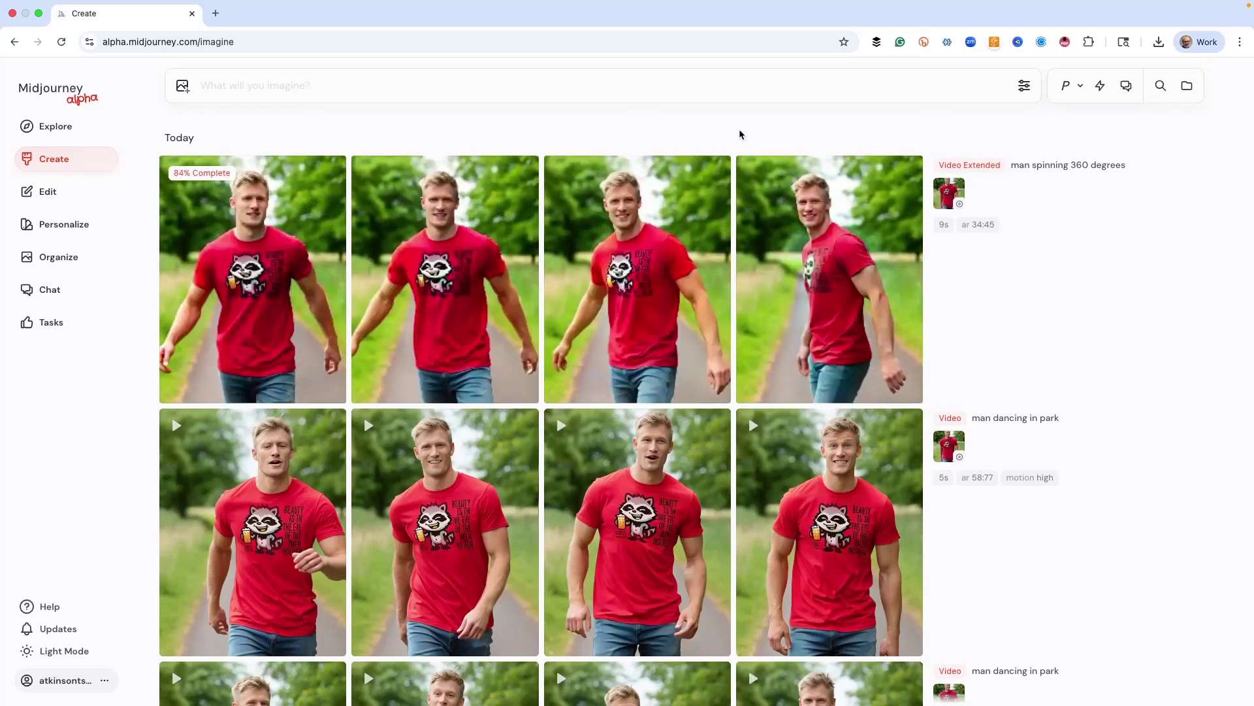
# Step: Once the Video Extended job completes, open its first spin video to watch it
pyautogui.moveTo(620, 236)
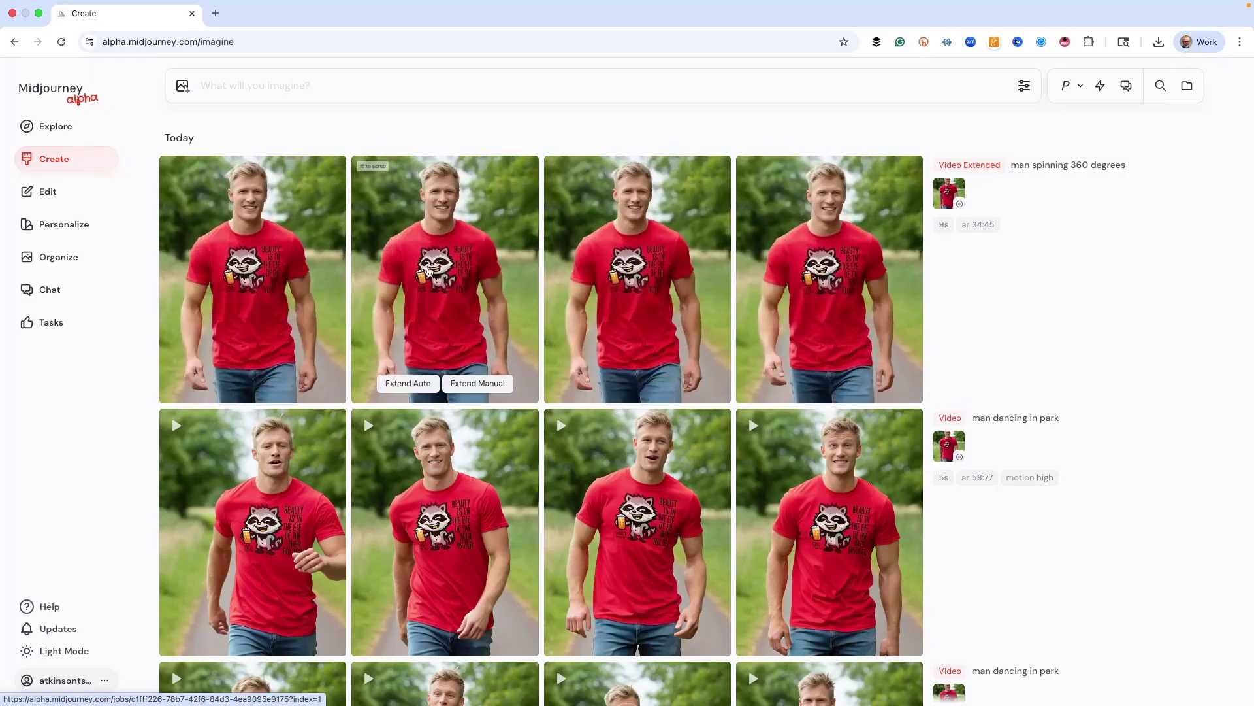
pyautogui.click(268, 287)
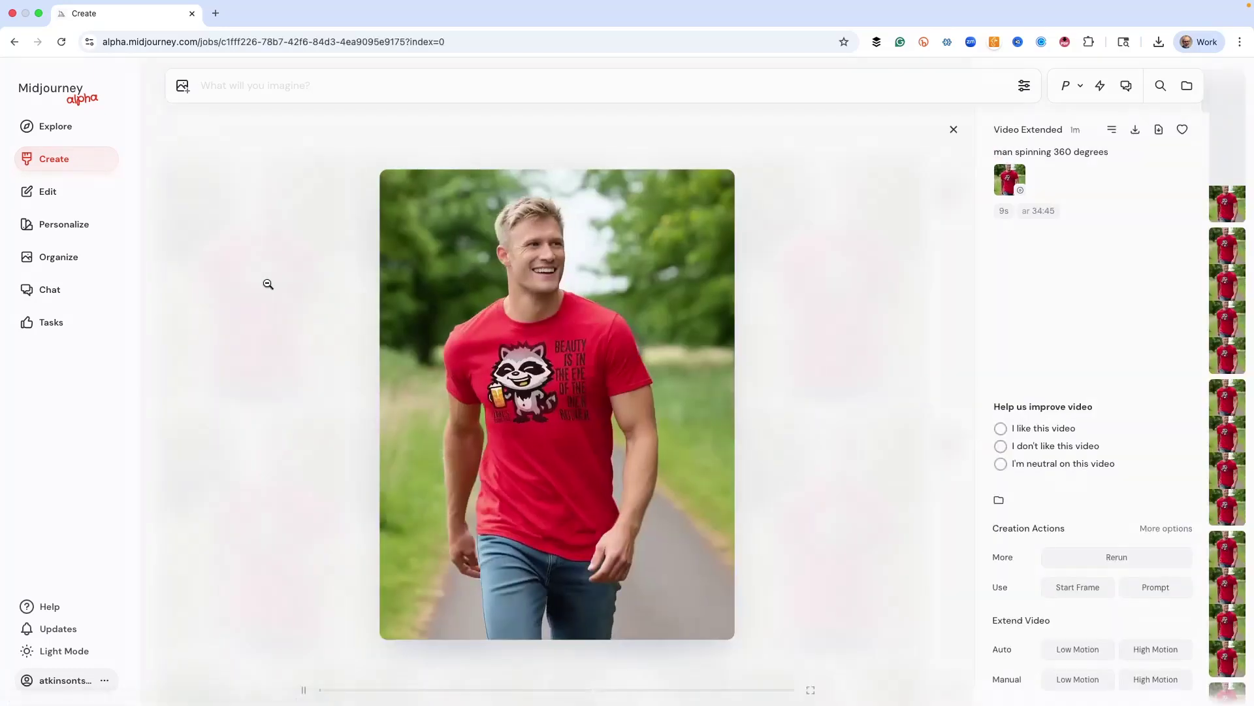